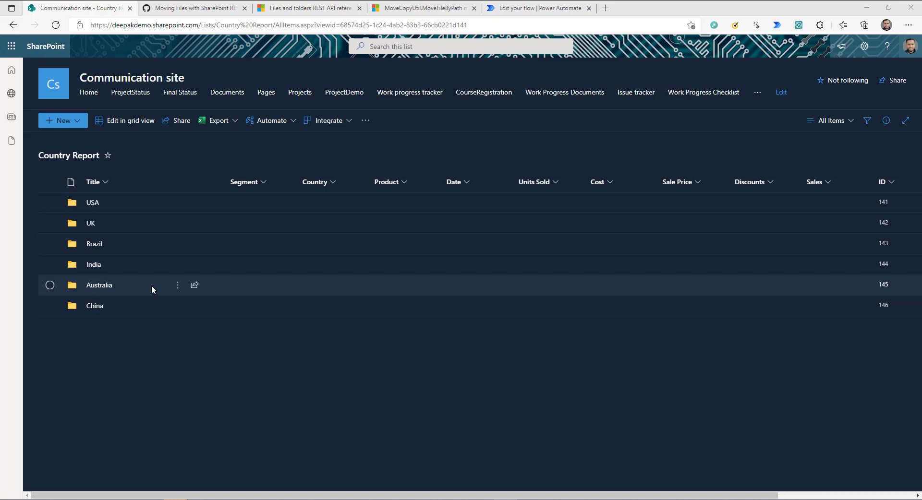
Check the folder setting in the Country Report list's advanced settings and the list's options for creating new entries
click(865, 46)
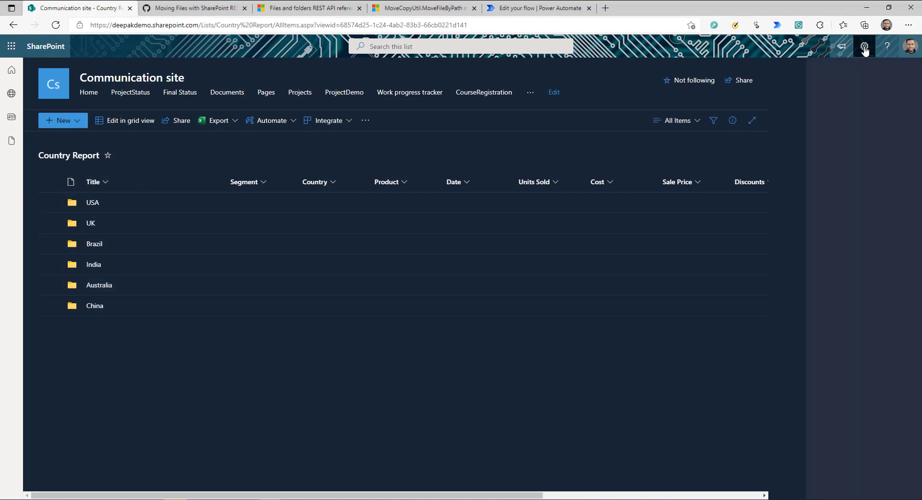
click(793, 147)
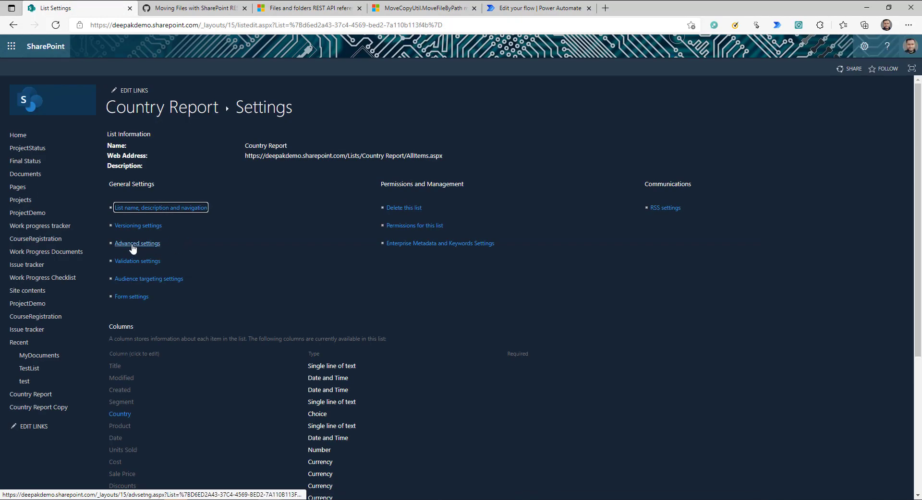
click(131, 243)
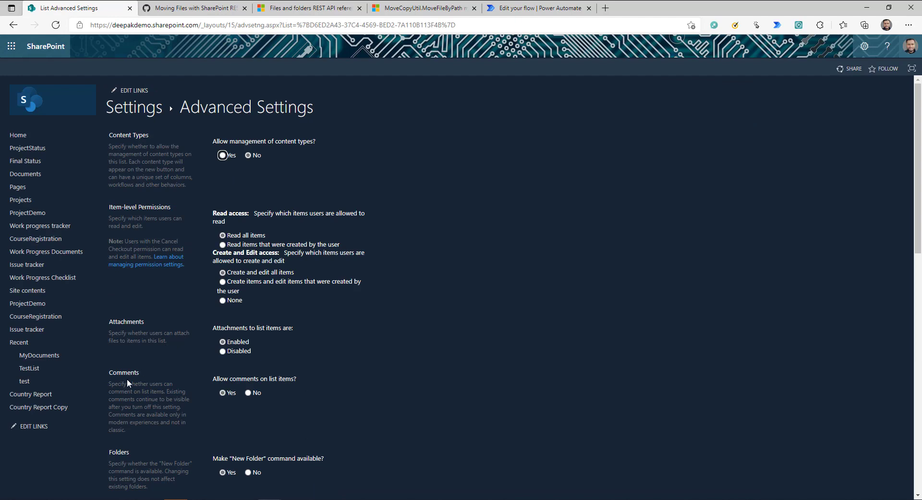
scroll(132, 378, down, 3)
double_click(119, 325)
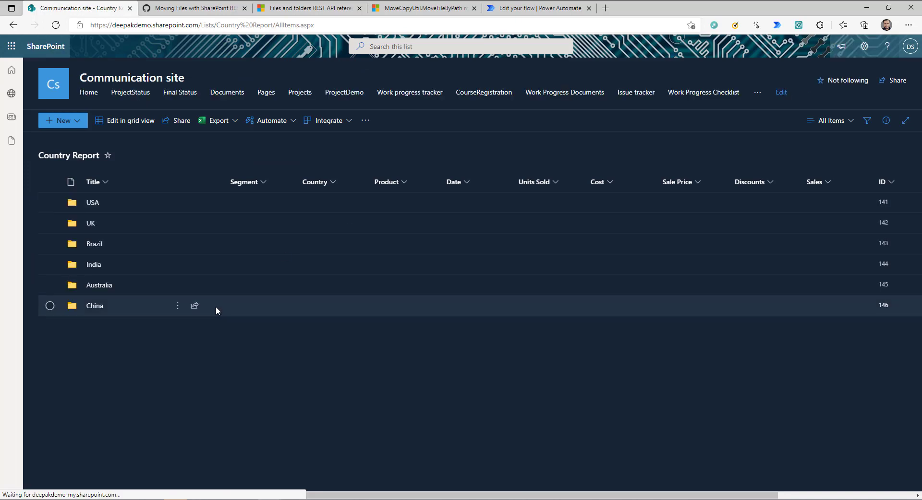
click(67, 121)
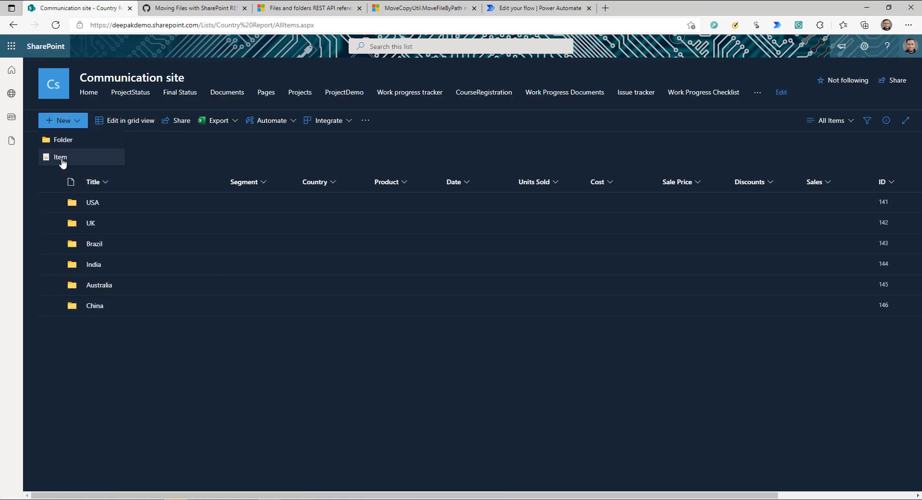
View the available move destinations for item PRDCTR104 in the USA folder, and return to the Country Report root
click(92, 203)
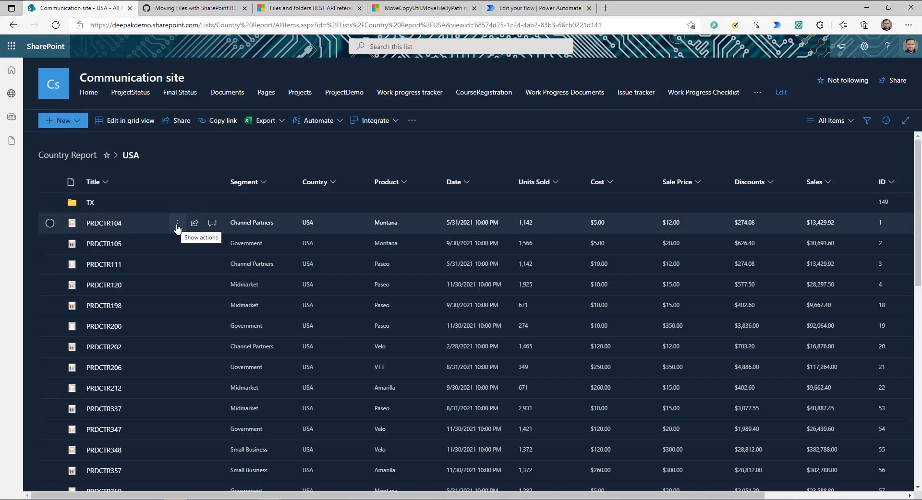
click(177, 223)
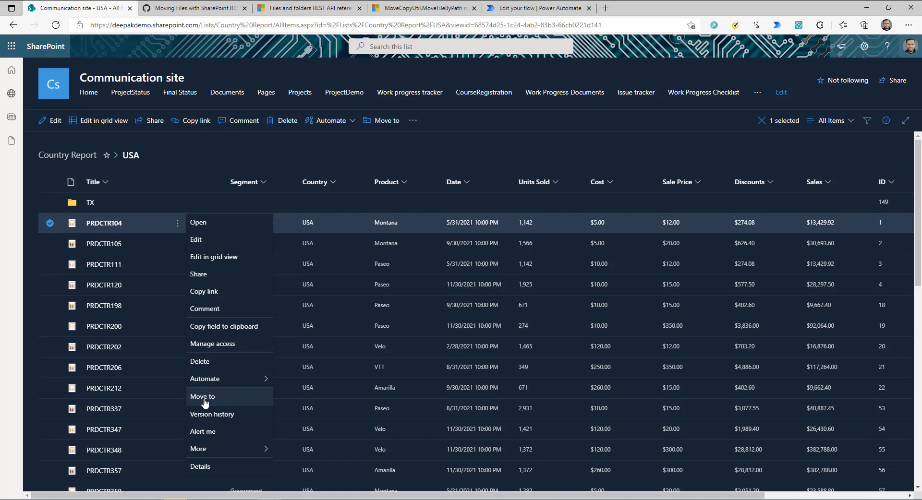
click(232, 402)
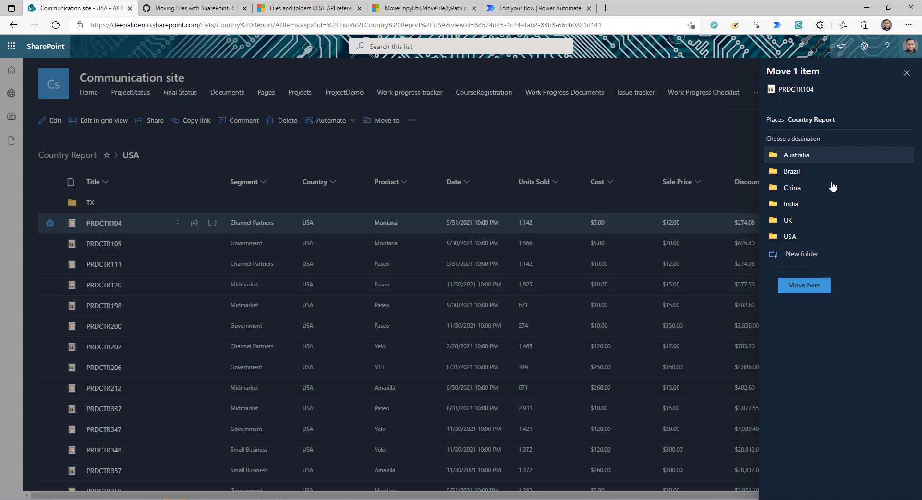
click(906, 73)
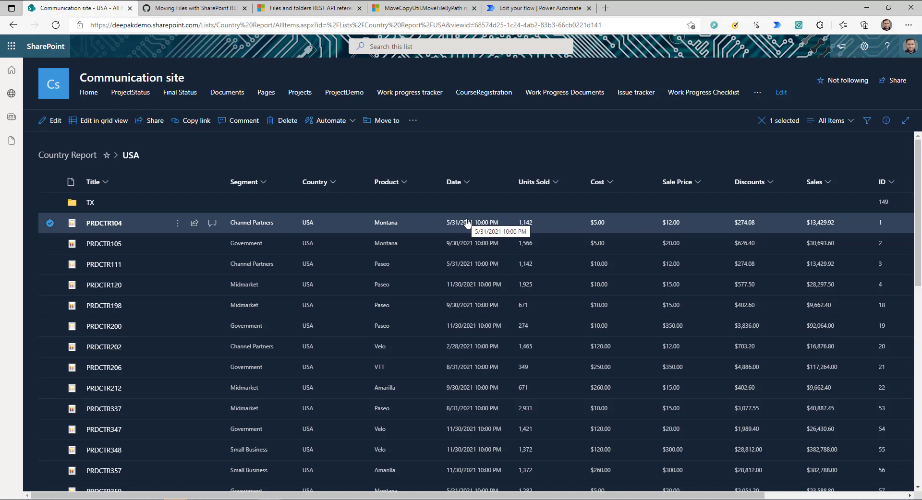
click(72, 155)
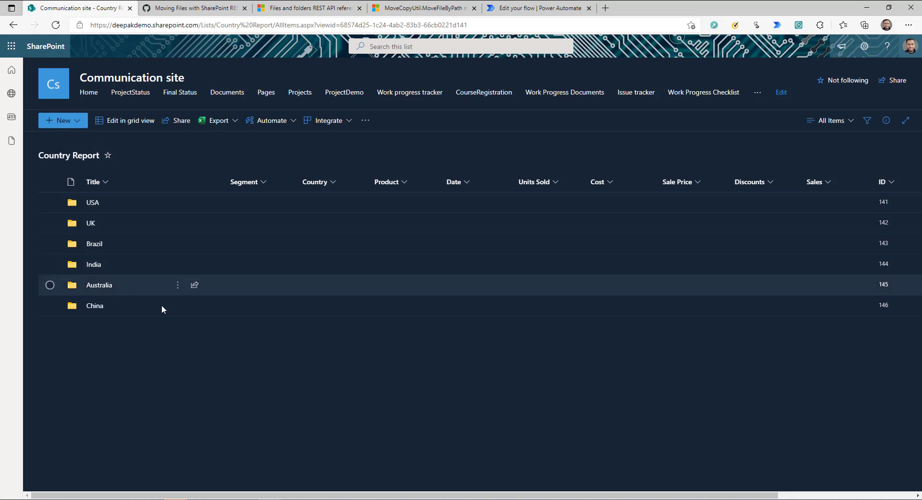
click(63, 121)
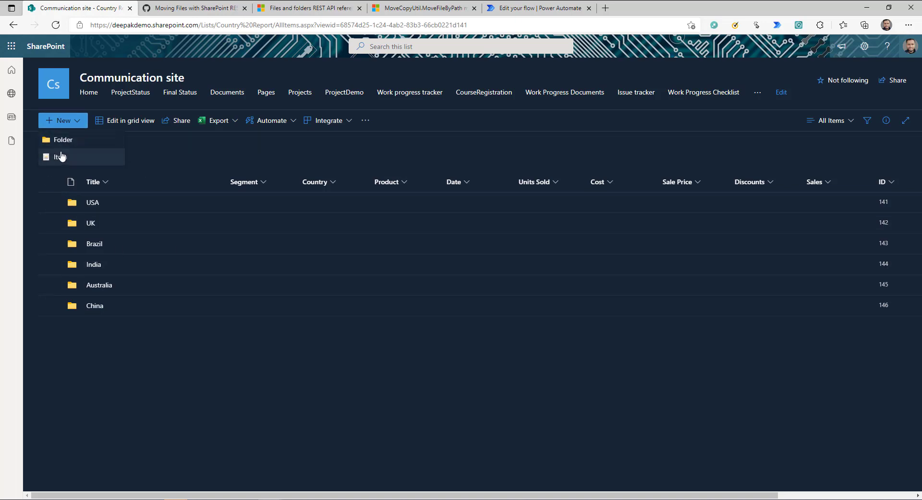
click(68, 157)
click(612, 211)
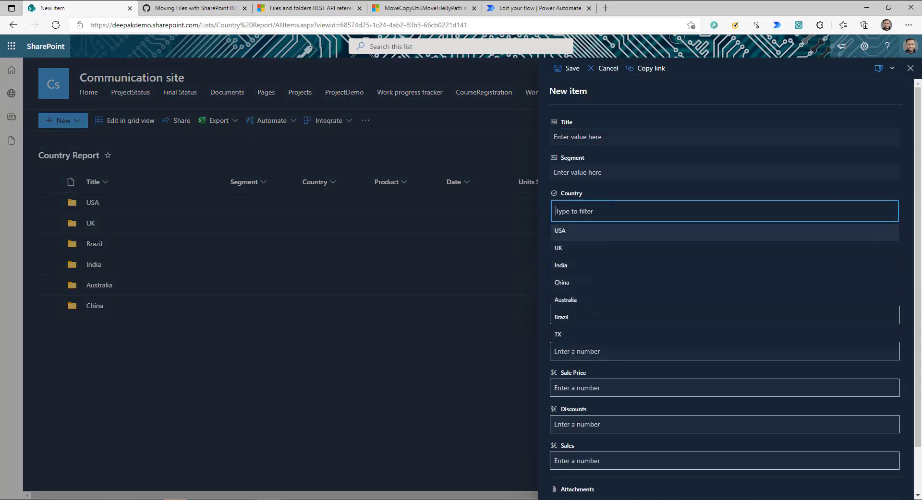
click(576, 228)
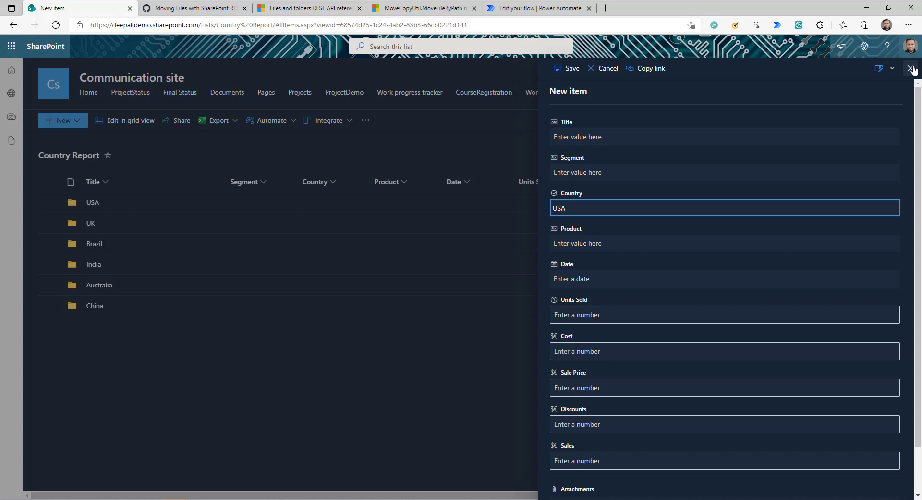
click(754, 211)
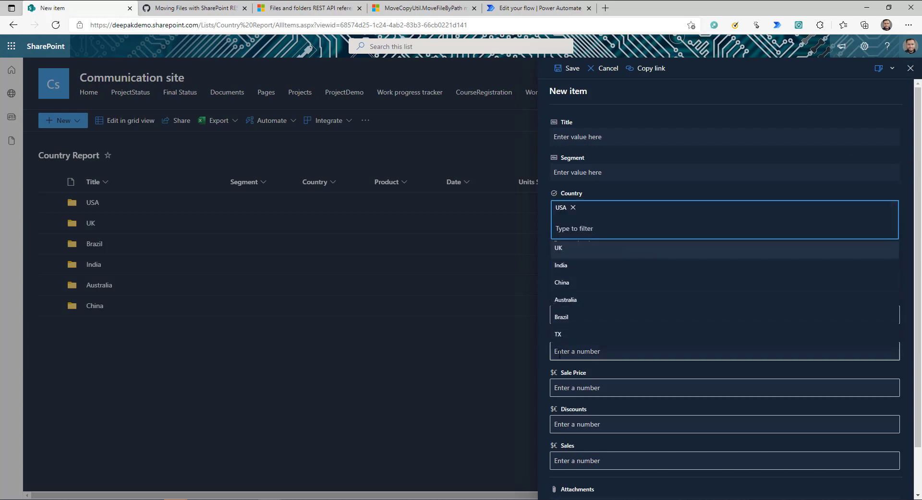
click(910, 68)
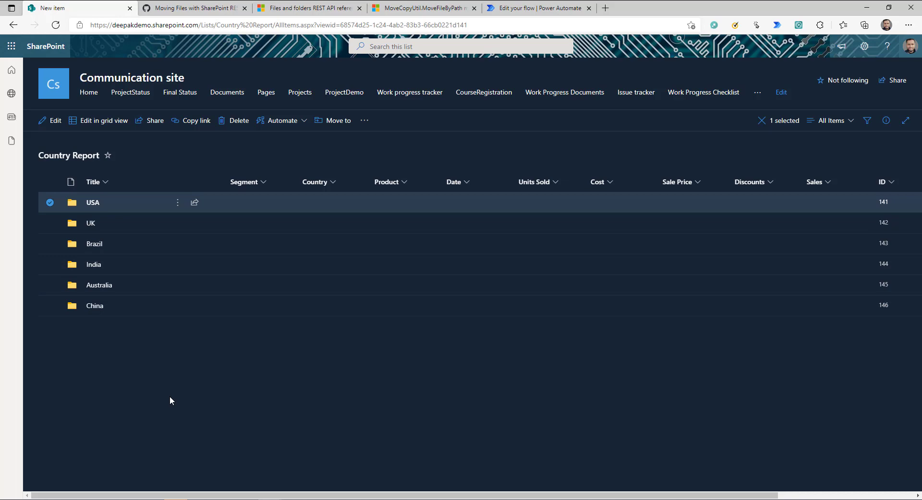
Open Power Automate at flow.microsoft.com in a new browser tab and create an instant cloud flow with the Manually trigger a flow trigger
click(605, 7)
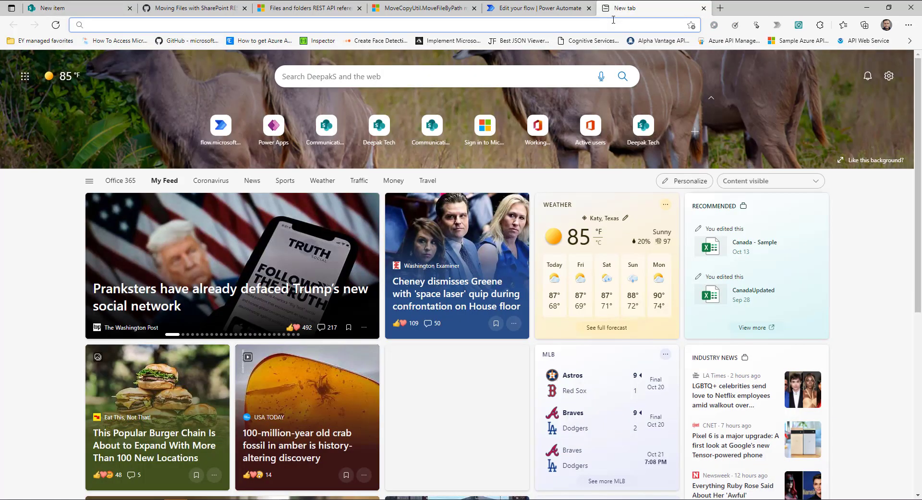
text(flow.microsoft.com/)
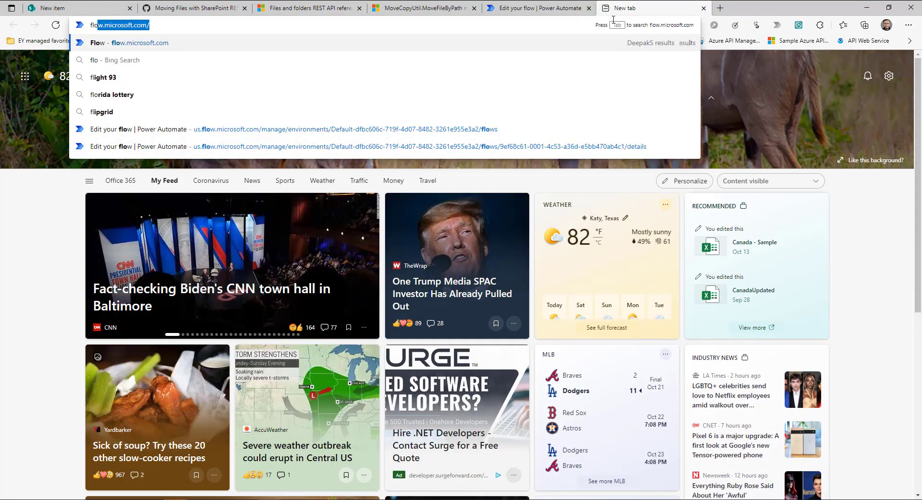
key(Return)
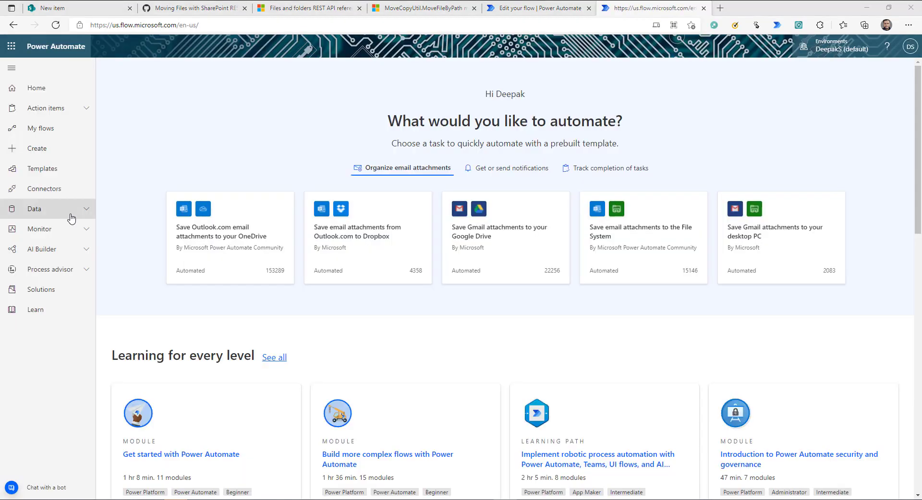
click(42, 148)
click(307, 154)
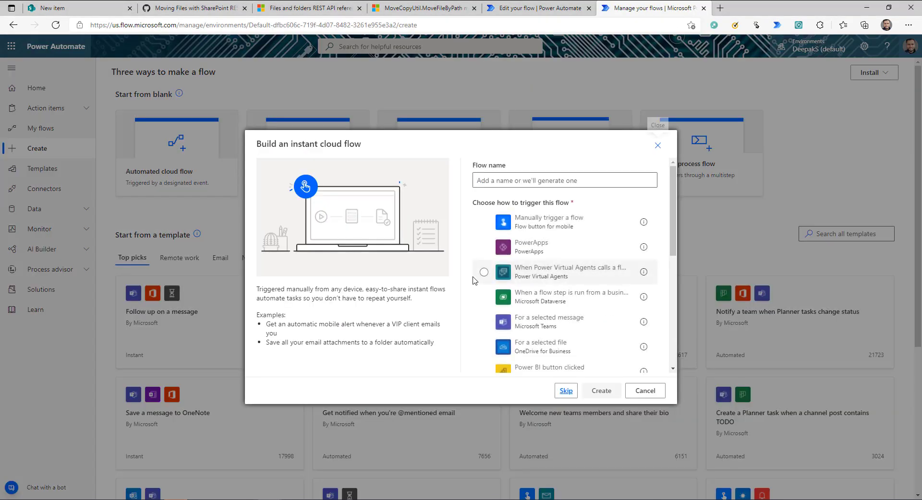
click(531, 233)
click(601, 391)
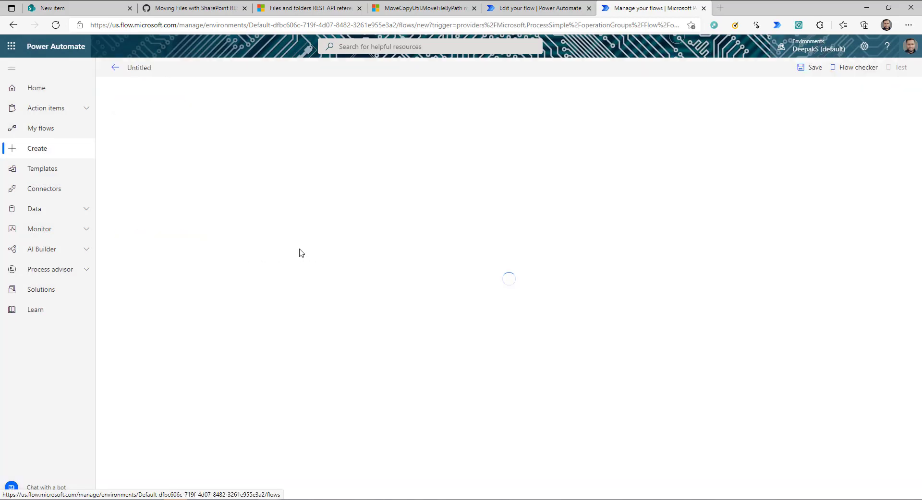
Check the SharePoint connector for move actions and add a Send an HTTP request to SharePoint action below the manual trigger
text(share)
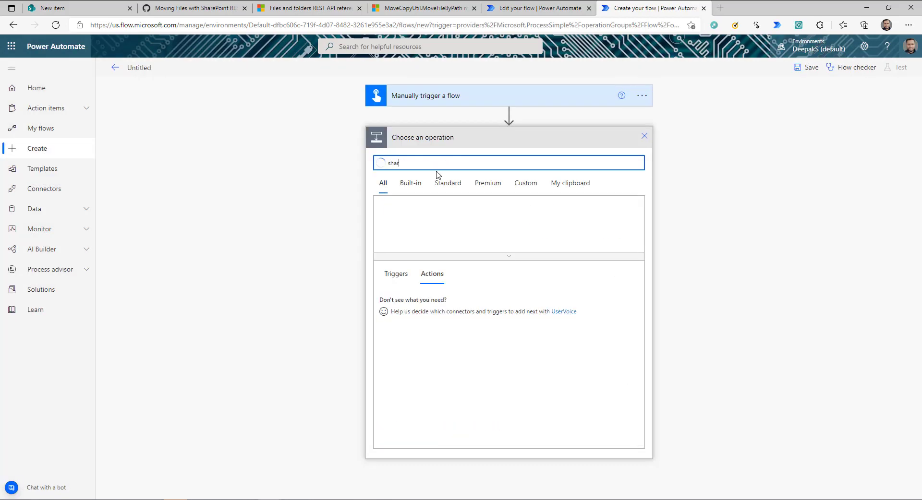
click(431, 214)
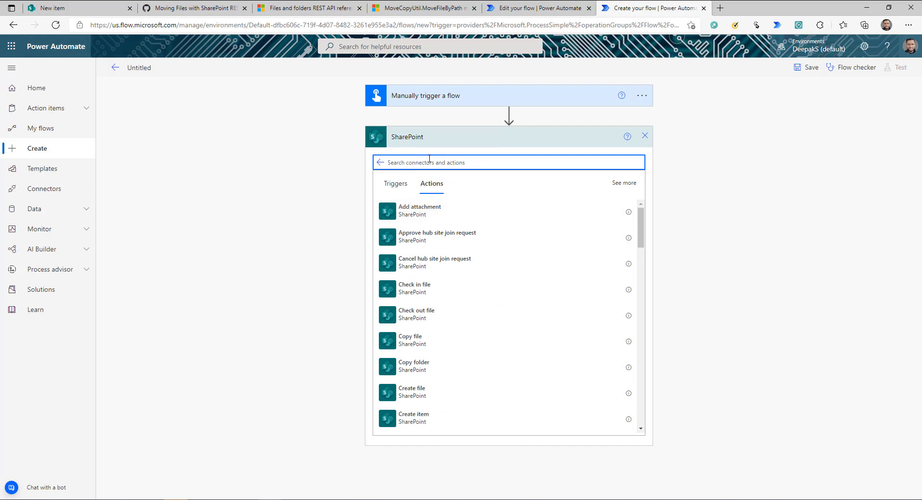
text(move)
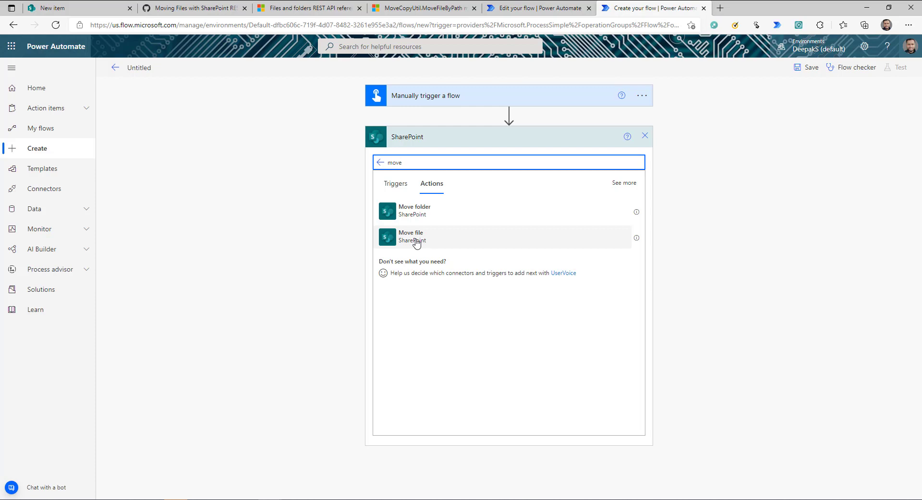
double_click(403, 165)
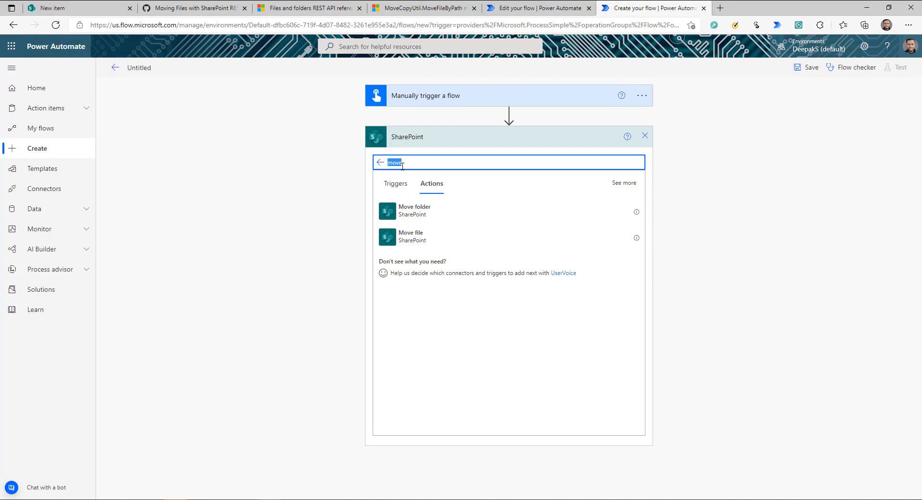
text(shar)
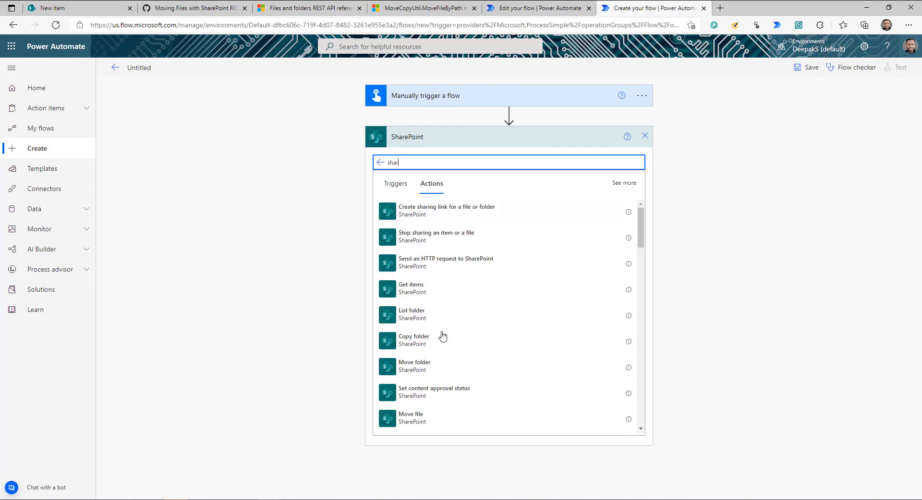
click(457, 263)
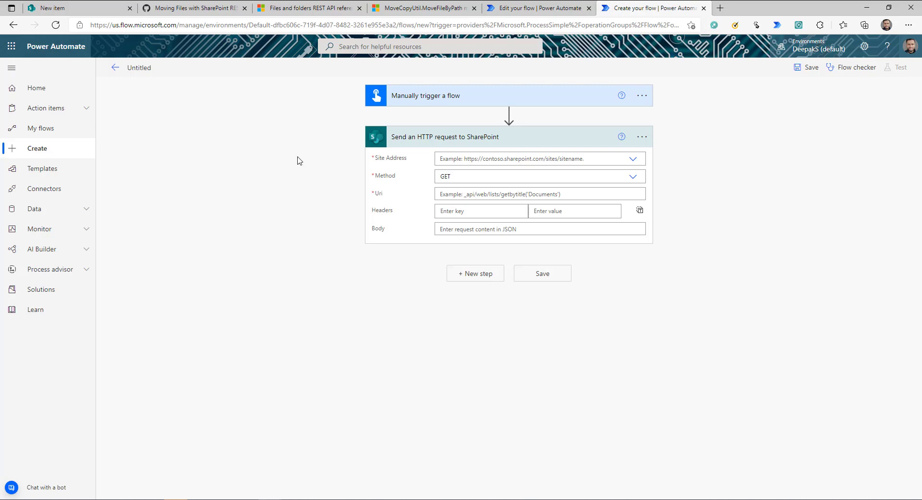
Examine the SP.MoveCopyUtil.MoveFileByPath endpoint in the GitHub gist on moving files, referring back to the Country Report folders
key(ctrl+2)
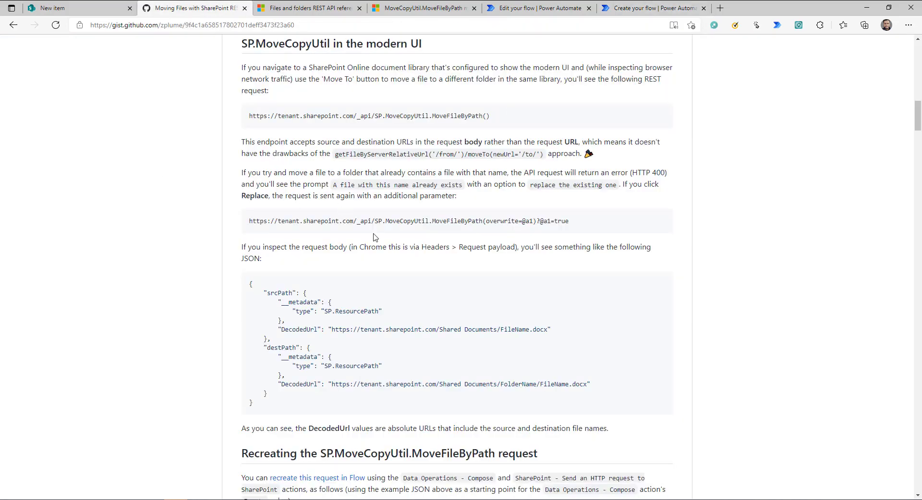
scroll(376, 238, up, 10)
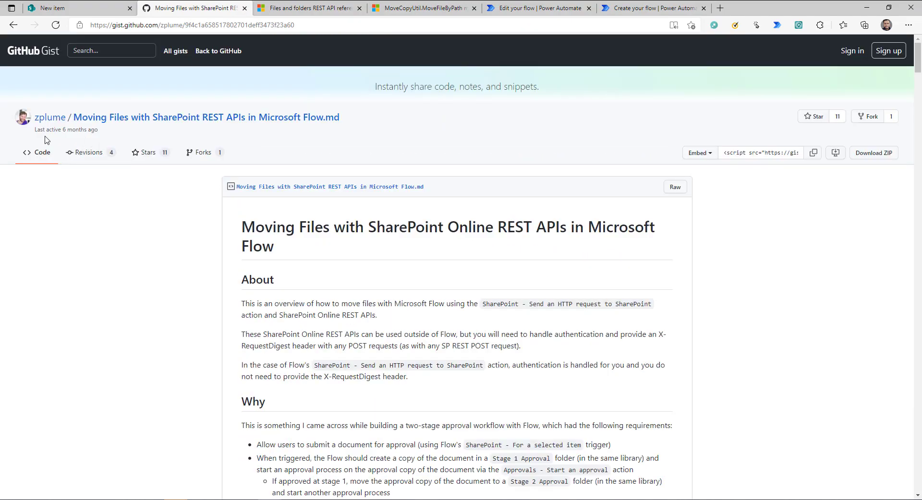
scroll(346, 313, down, 6)
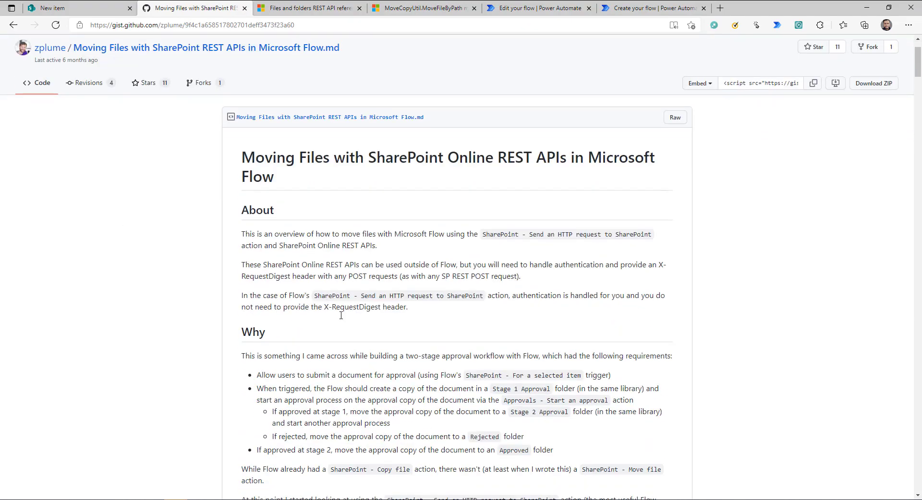
scroll(347, 313, down, 4)
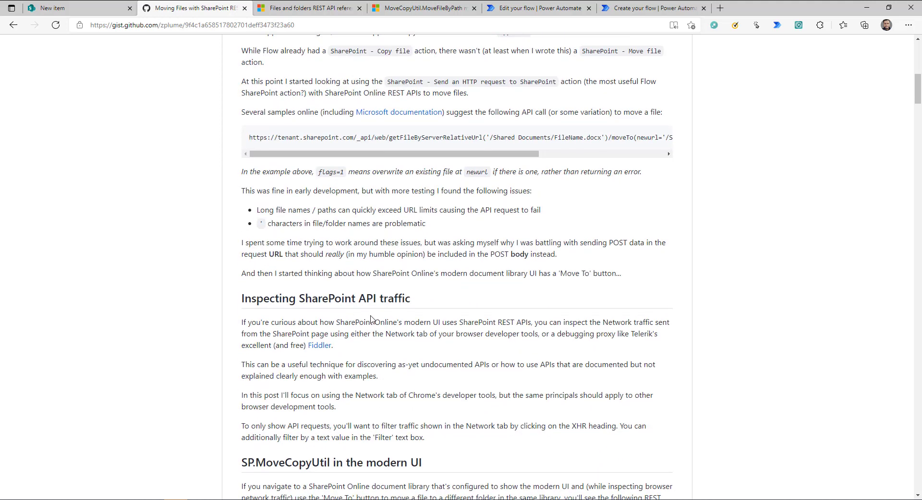
scroll(490, 299, down, 4)
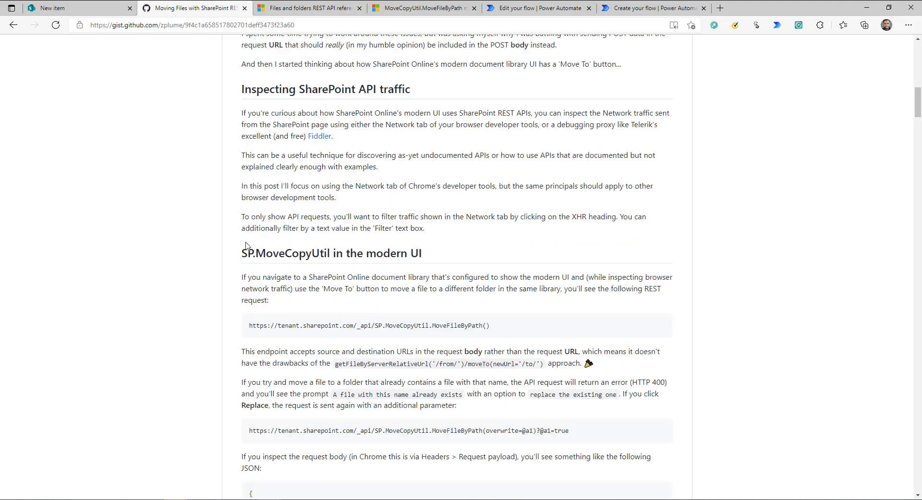
drag(248, 253, 438, 260)
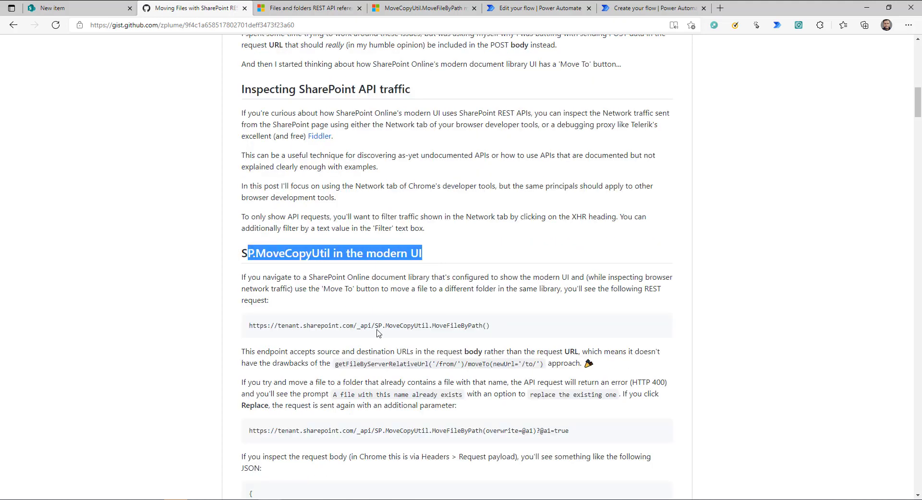
click(320, 326)
drag(505, 330, 249, 331)
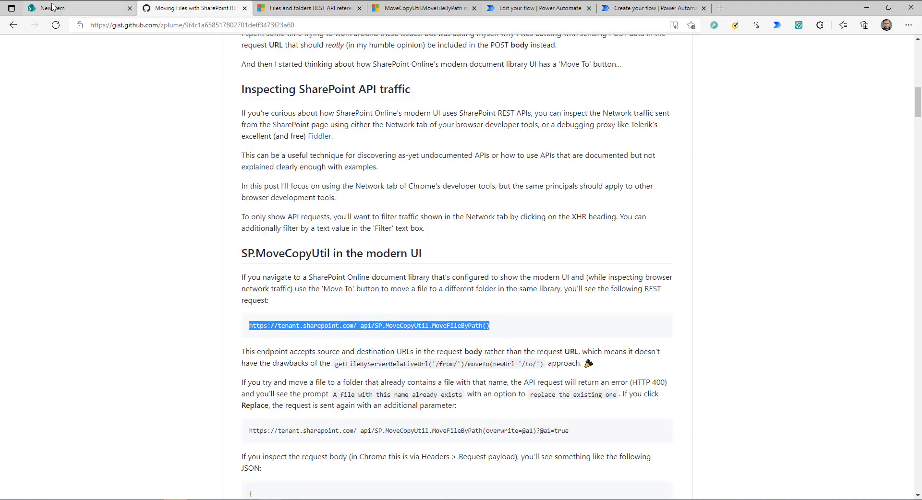
click(53, 7)
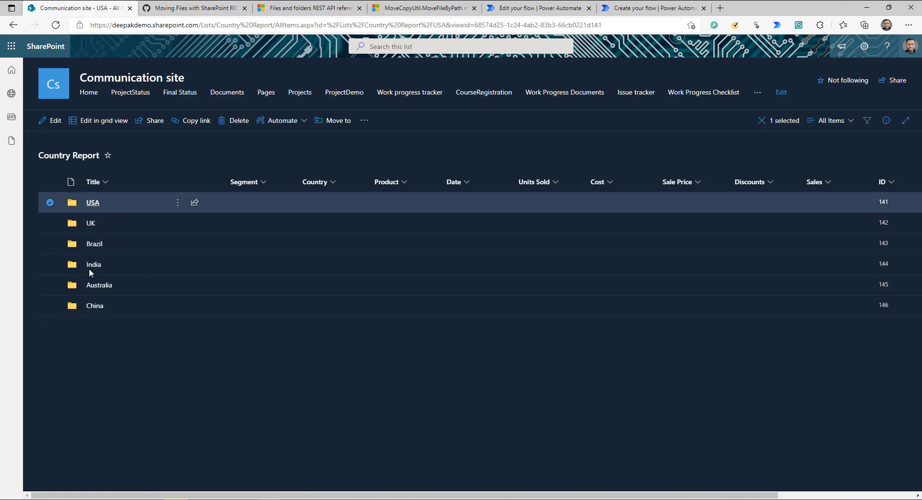
key(ctrl+Tab)
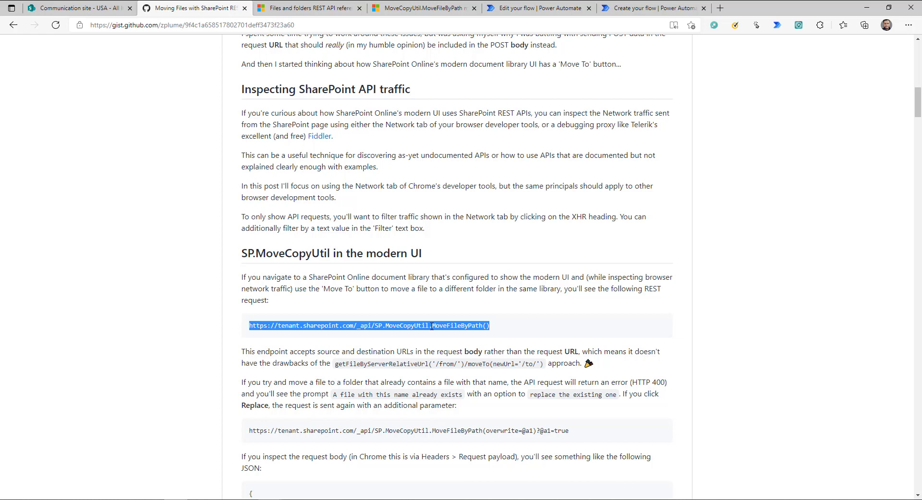
Read the gist's SP.MoveCopyUtil.MoveFileByPath request URLs and the sample JSON body with srcPath and destPath
click(518, 329)
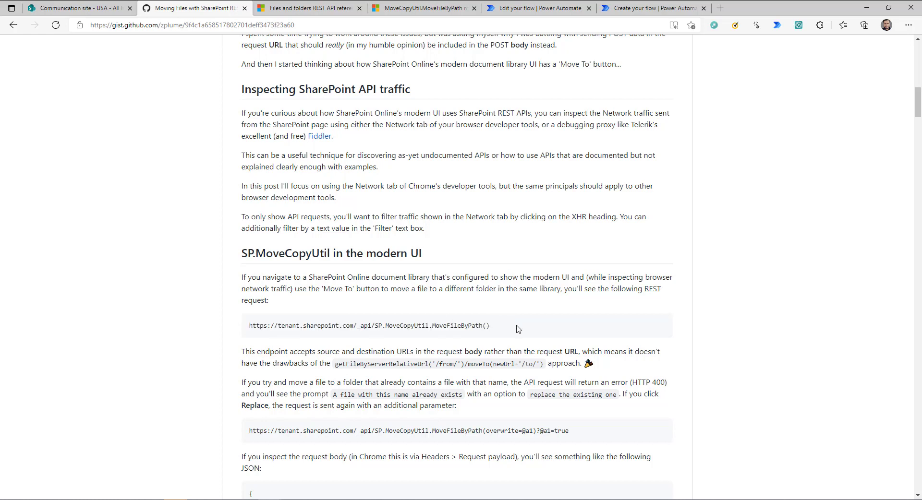
scroll(517, 329, down, 2)
scroll(518, 329, up, 1)
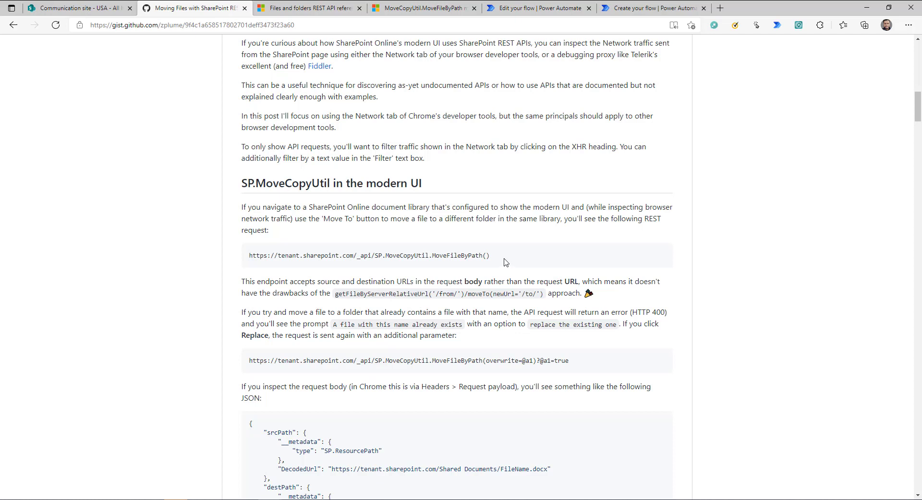
drag(503, 260, 246, 257)
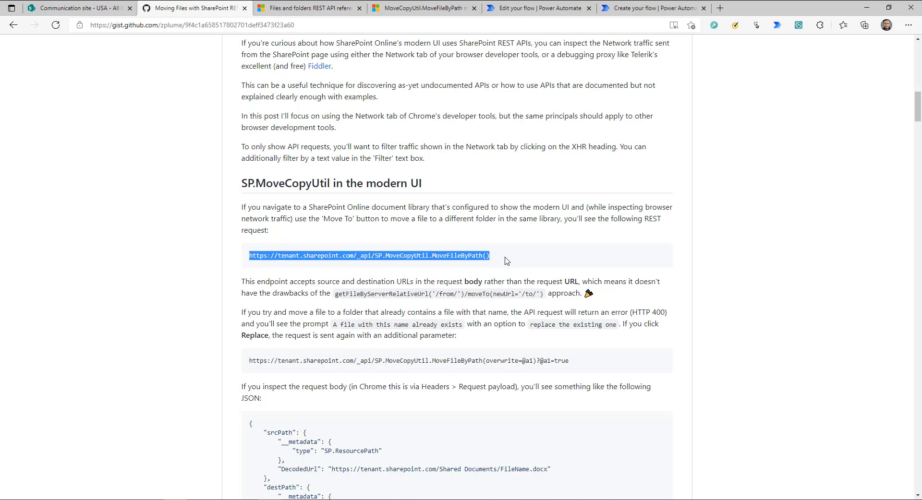
click(448, 257)
scroll(448, 257, down, 5)
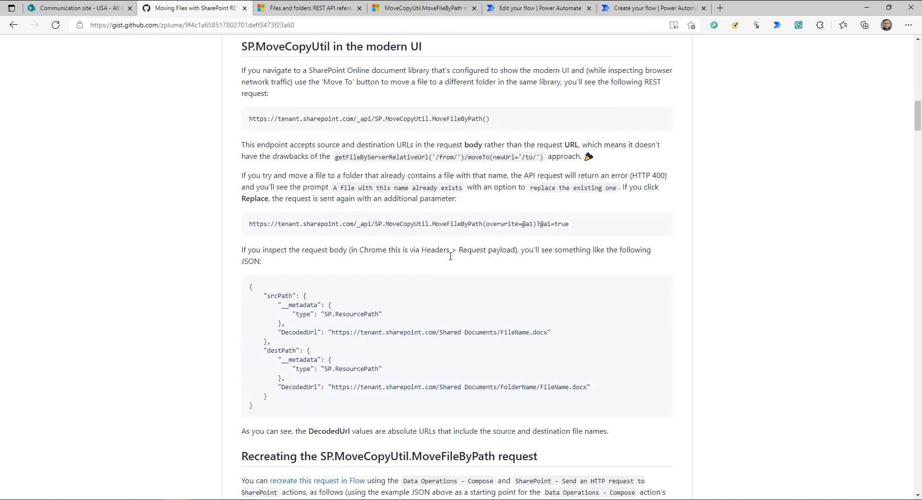
double_click(251, 214)
drag(287, 255, 269, 336)
click(395, 346)
scroll(395, 345, up, 1)
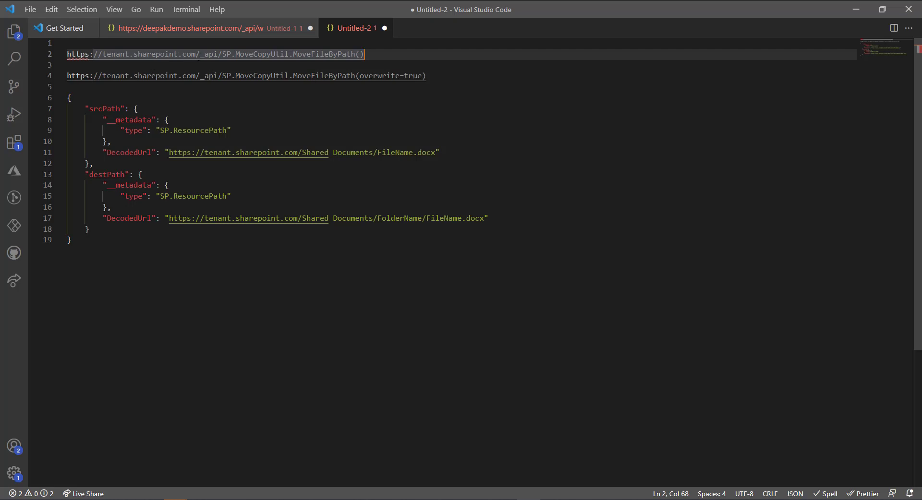
Examine the _api/SP.MoveCopyUtil.MoveFileByPath() portion of the first request URL in the Visual Studio Code notes
drag(196, 54, 210, 54)
key(shift+Right)
key(shift+Right)
key(shift+Right)
key(shift+Right)
key(shift+Right)
key(shift+Right)
key(shift+Right)
key(shift+Right)
key(shift+Right)
key(shift+Right)
key(shift+Right)
key(shift+Right)
key(shift+Right)
key(shift+Right)
key(shift+Right)
key(shift+Right)
key(shift+Right)
key(shift+Right)
key(shift+Right)
key(shift+Right)
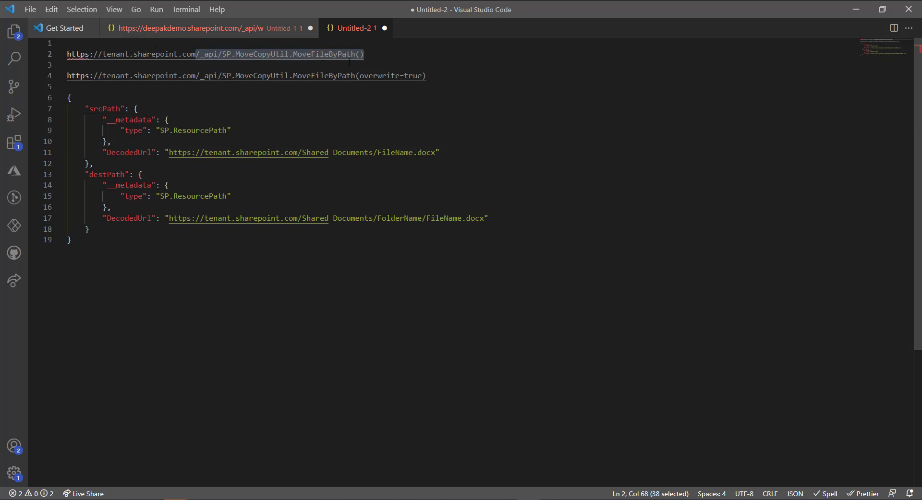
click(276, 63)
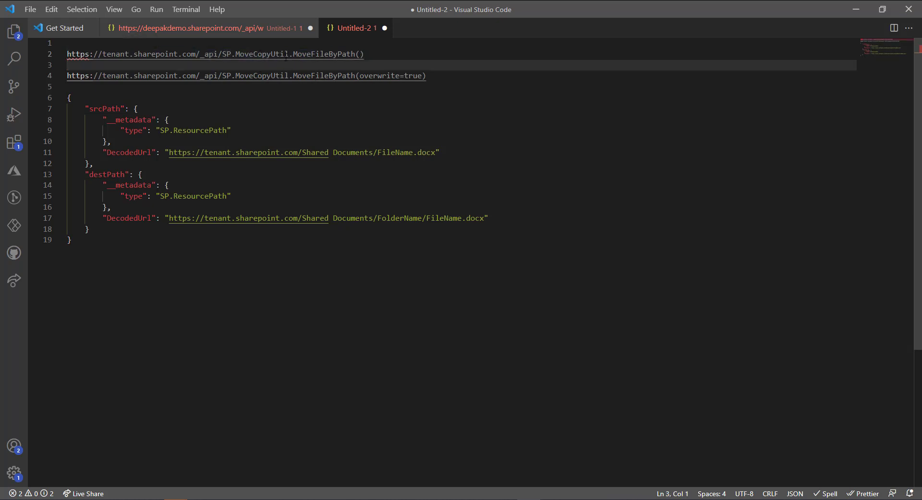
click(286, 55)
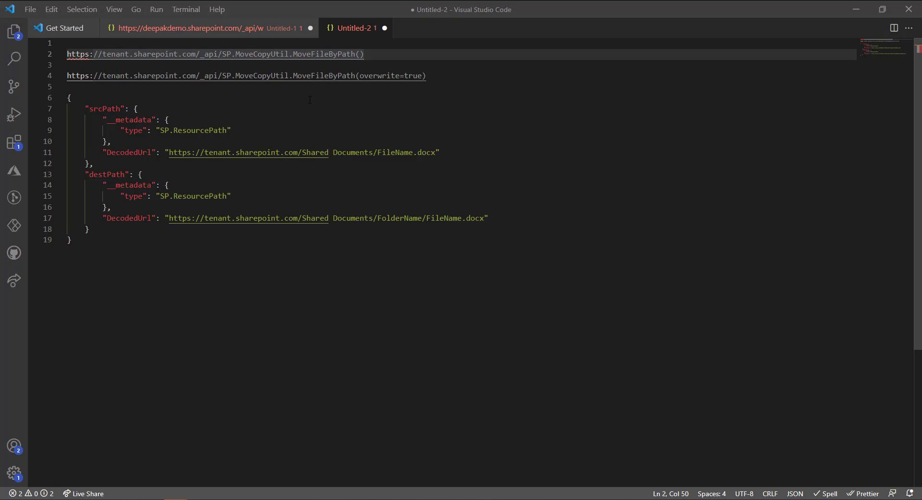
Switch to the browser and review the syntax and parameters of the MoveCopyUtil.MoveFileByPath method in the Microsoft documentation
key(alt+Tab)
click(423, 8)
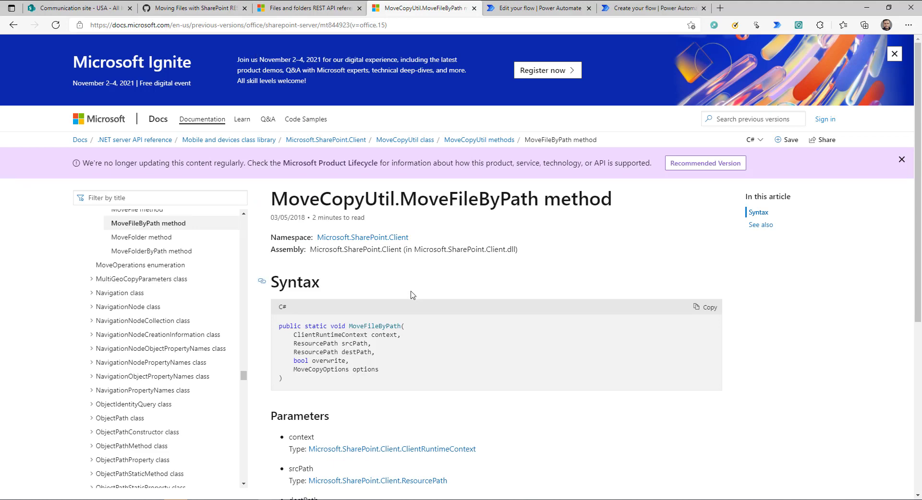
scroll(412, 296, down, 1)
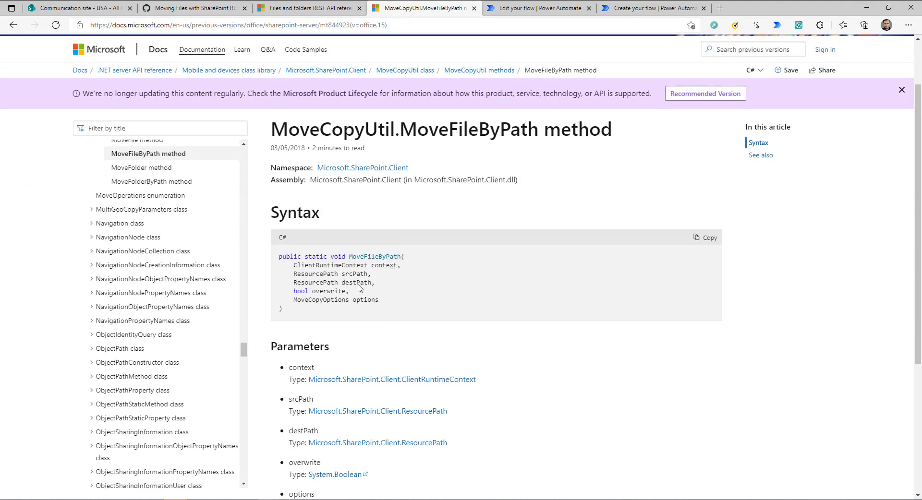
drag(389, 320, 275, 258)
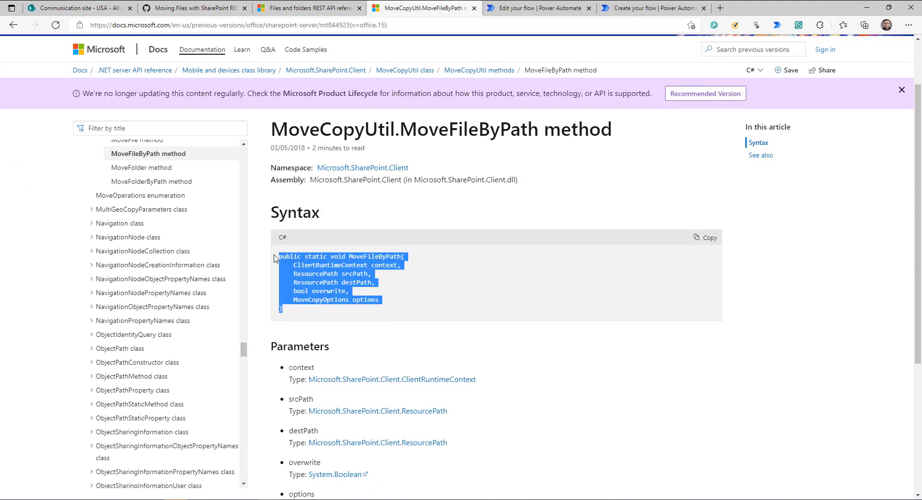
click(383, 288)
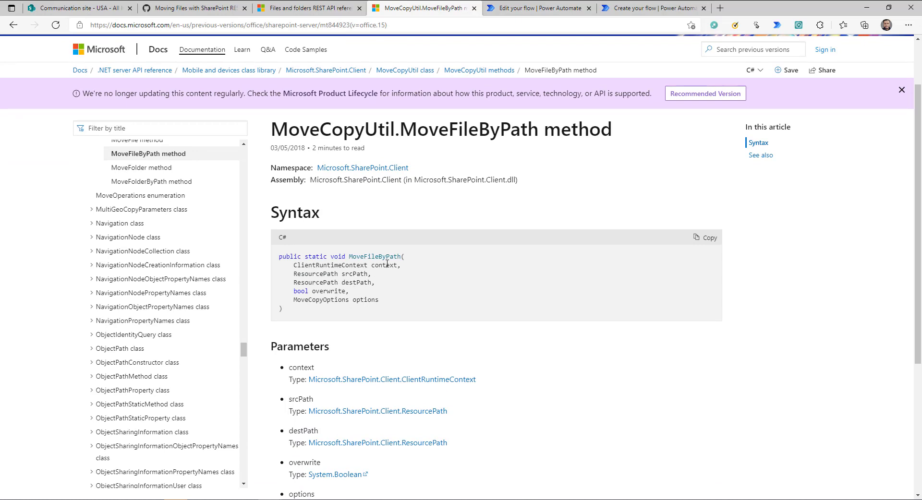
Return to Visual Studio Code and examine the overwrite=true parameter and the source and destination DecodedUrl values in the JSON body
key(alt+Tab)
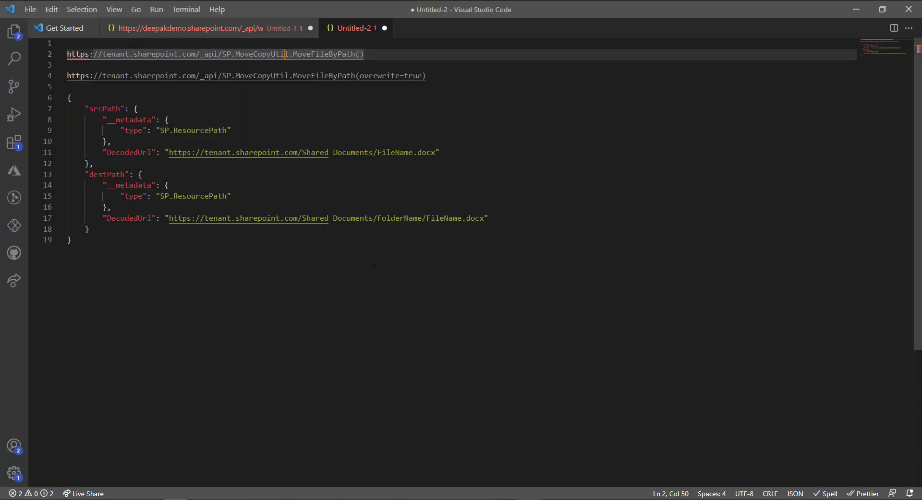
drag(200, 54, 364, 53)
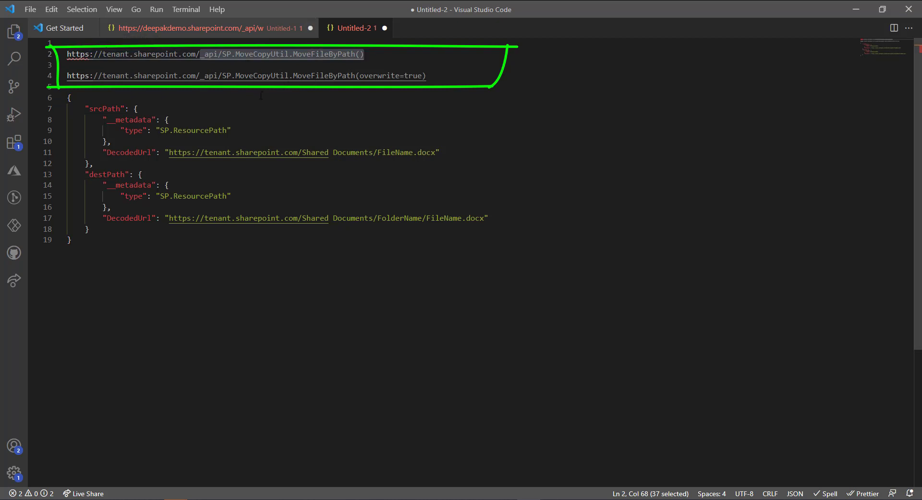
click(70, 98)
drag(359, 75, 421, 76)
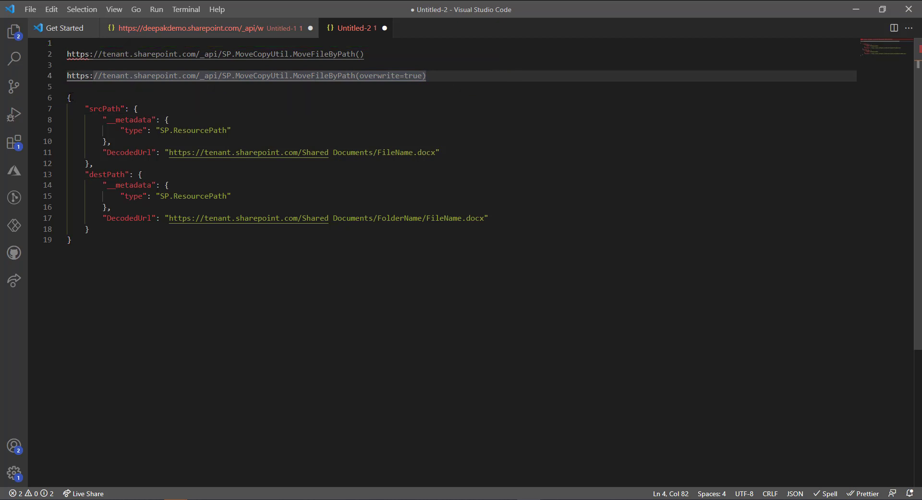
drag(66, 98, 124, 258)
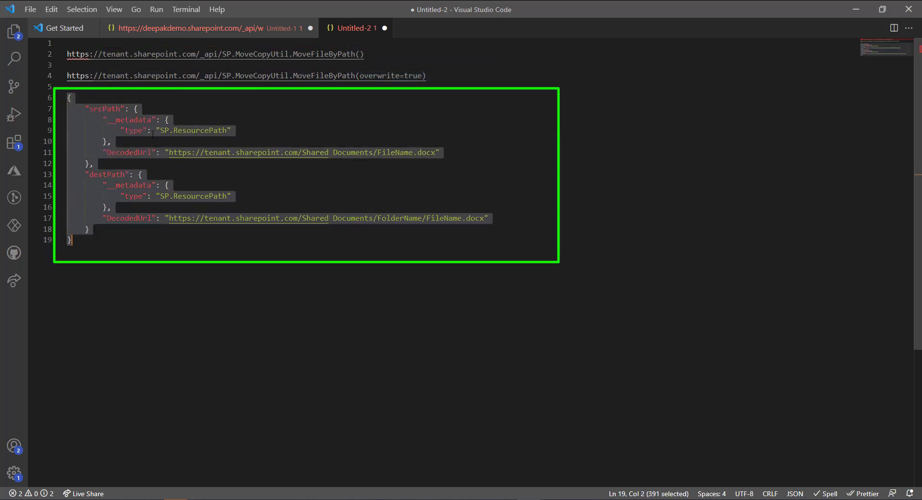
key(Left)
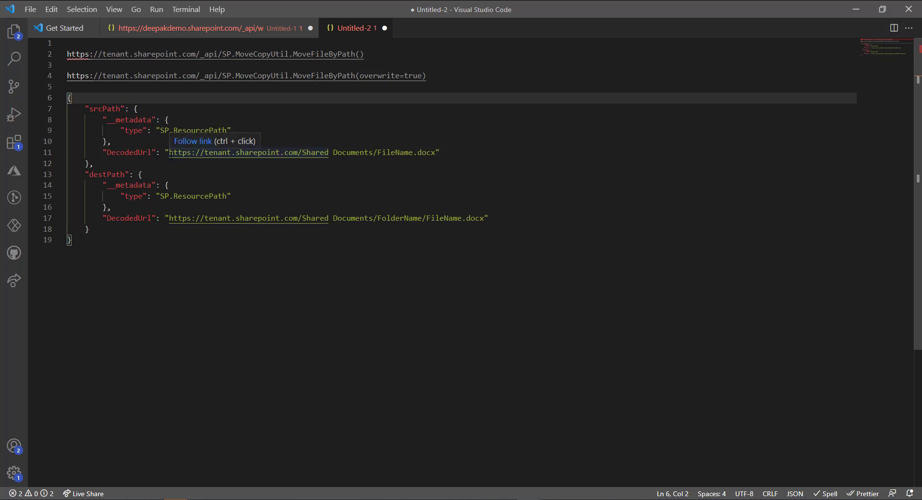
drag(169, 152, 428, 152)
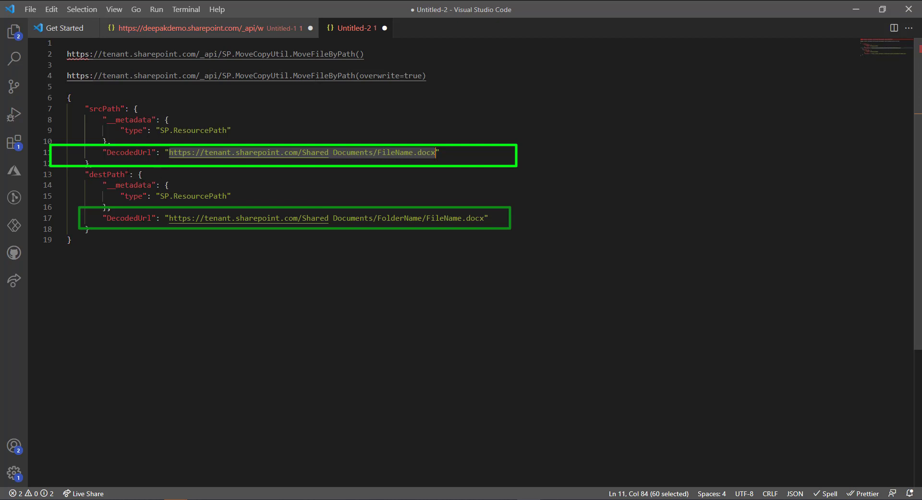
drag(169, 218, 486, 219)
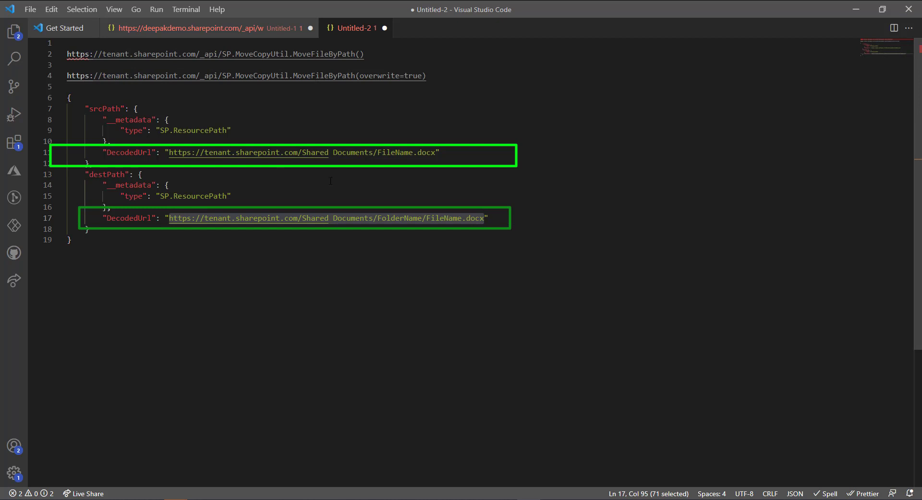
drag(169, 153, 436, 152)
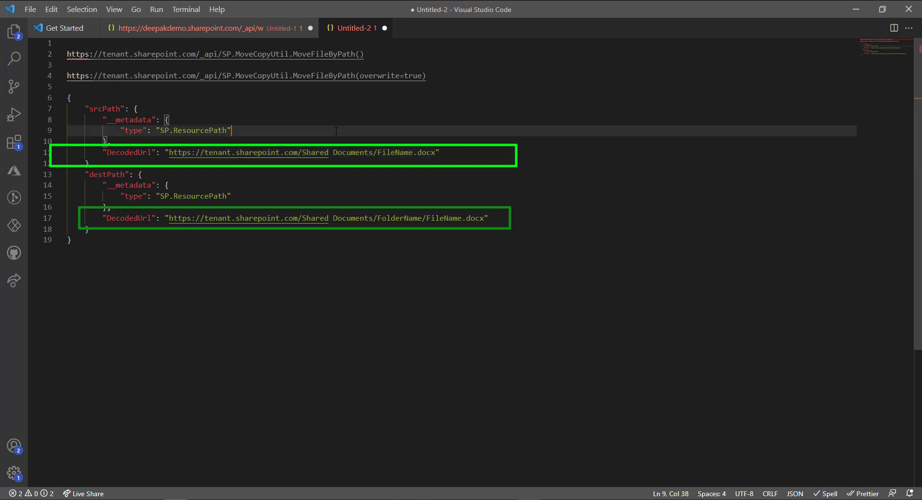
Switch to the new Power Automate flow and delete its Send an HTTP request to SharePoint action and manual trigger
click(856, 9)
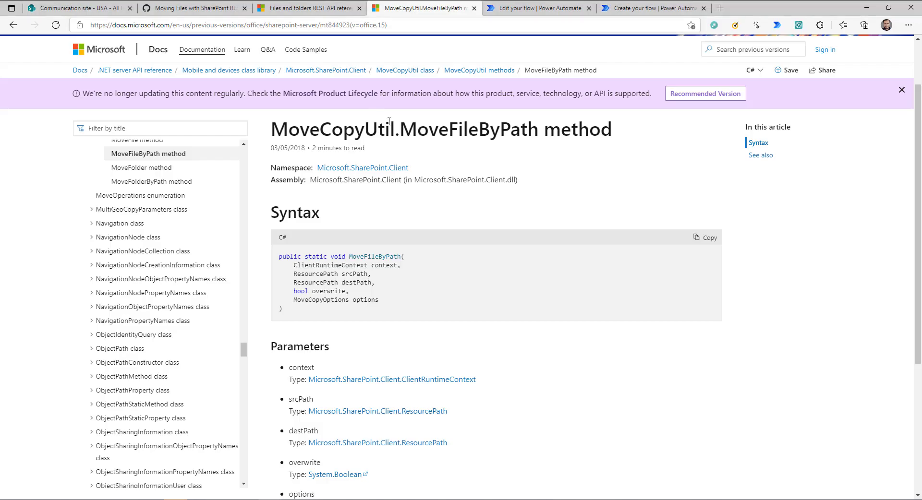
click(630, 9)
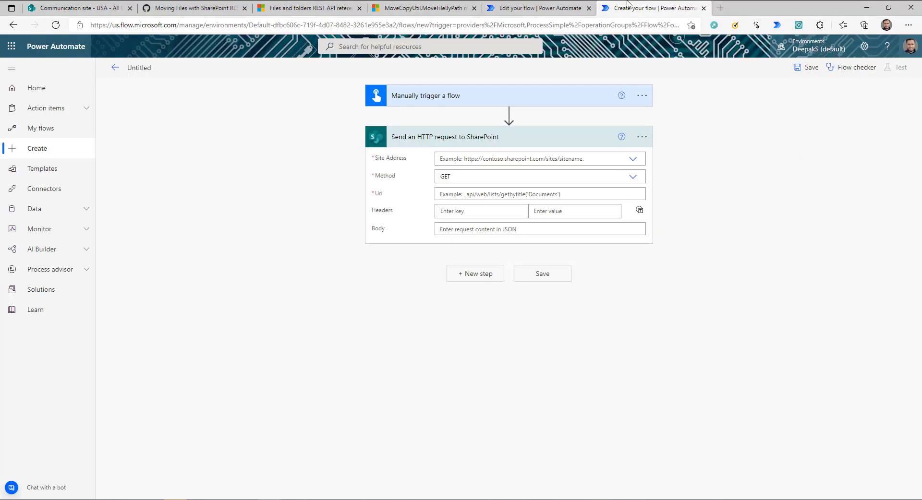
click(644, 138)
click(428, 232)
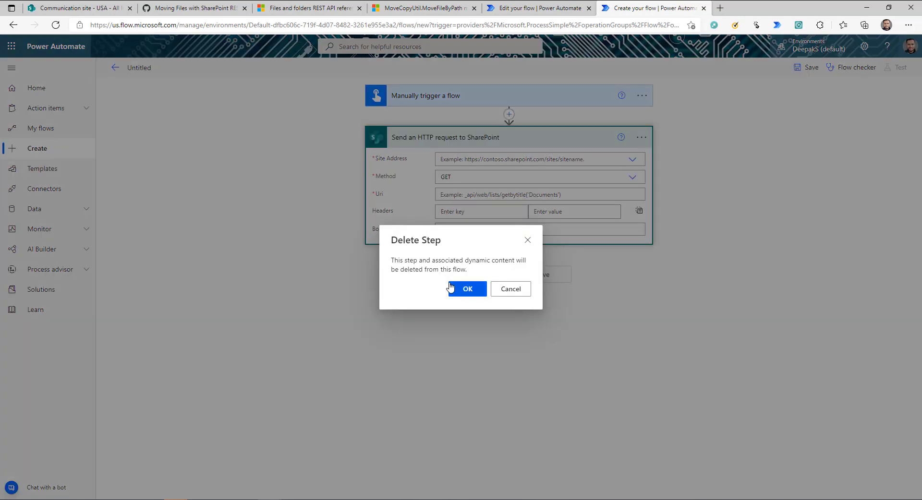
click(451, 289)
click(641, 96)
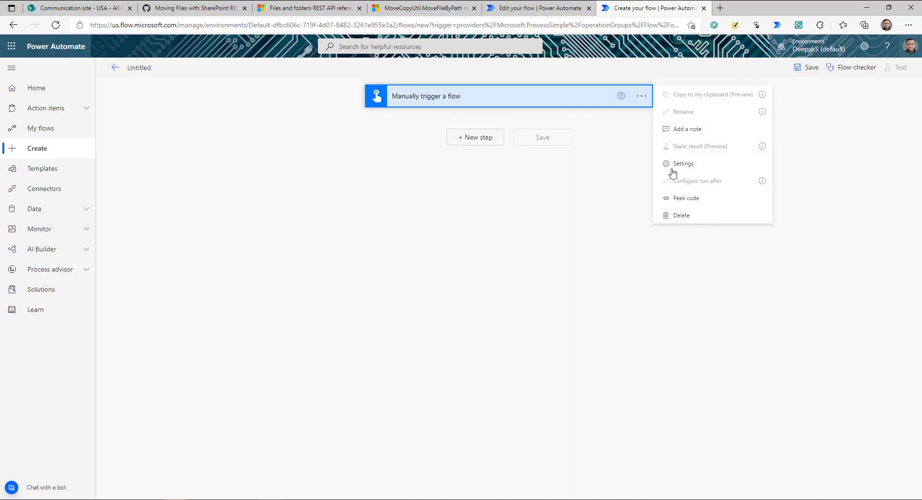
click(680, 215)
click(468, 288)
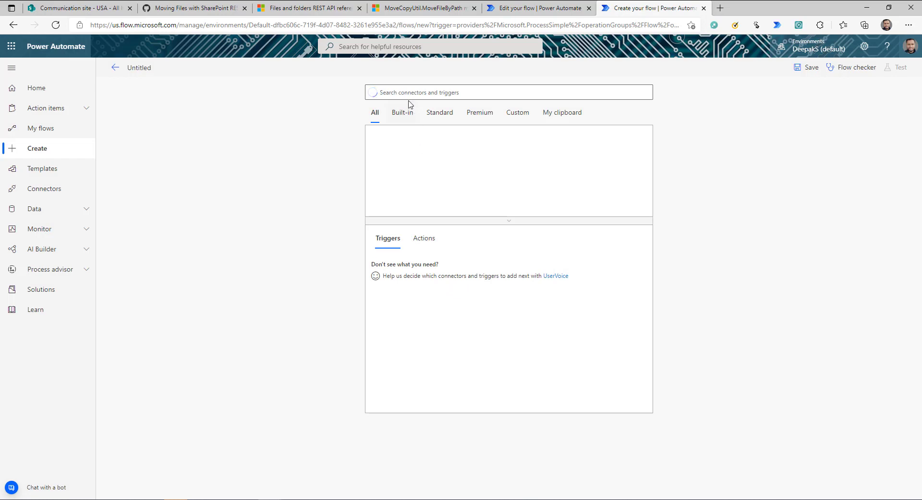
Add the SharePoint When an item is created trigger, pointing it to the Country Report list on the Communication site
click(538, 154)
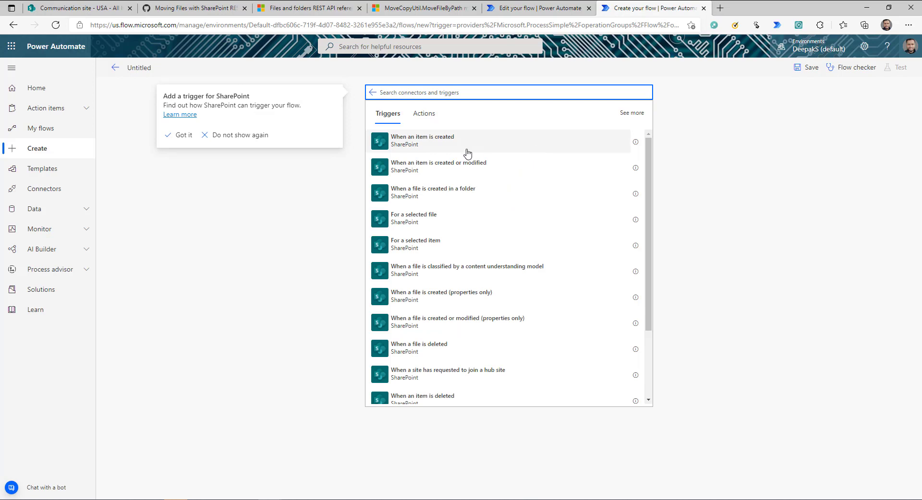
click(433, 145)
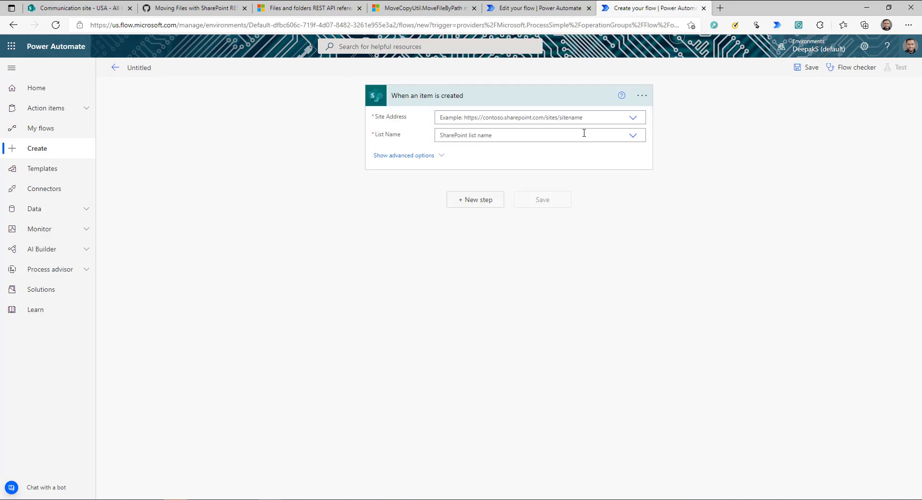
click(633, 118)
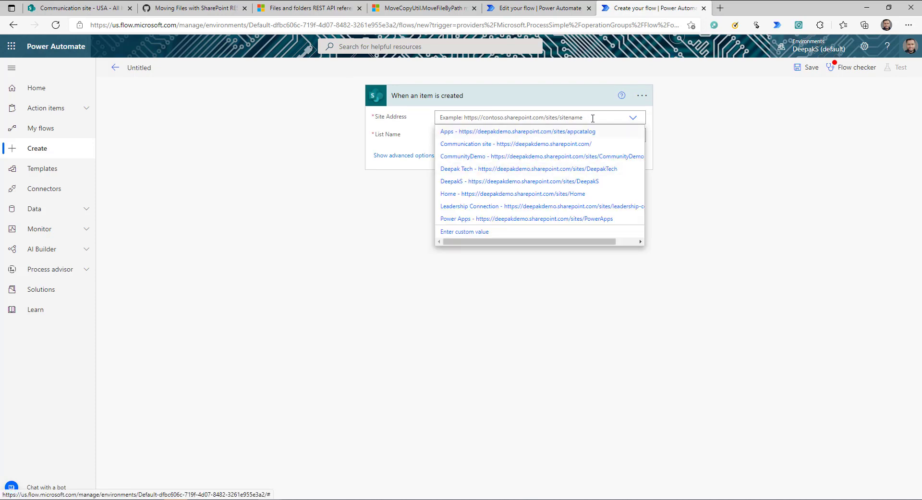
click(555, 167)
click(632, 138)
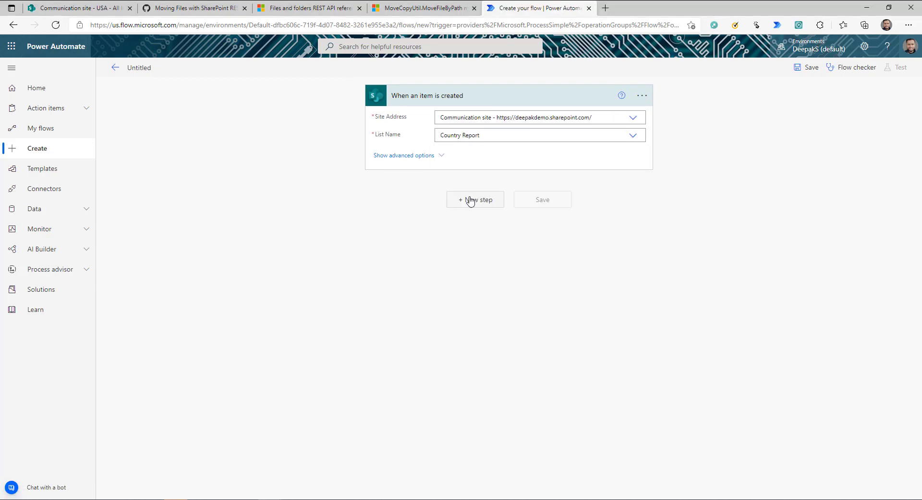
Add a Condition after the trigger that checks whether IsFolder is equal to false
click(470, 200)
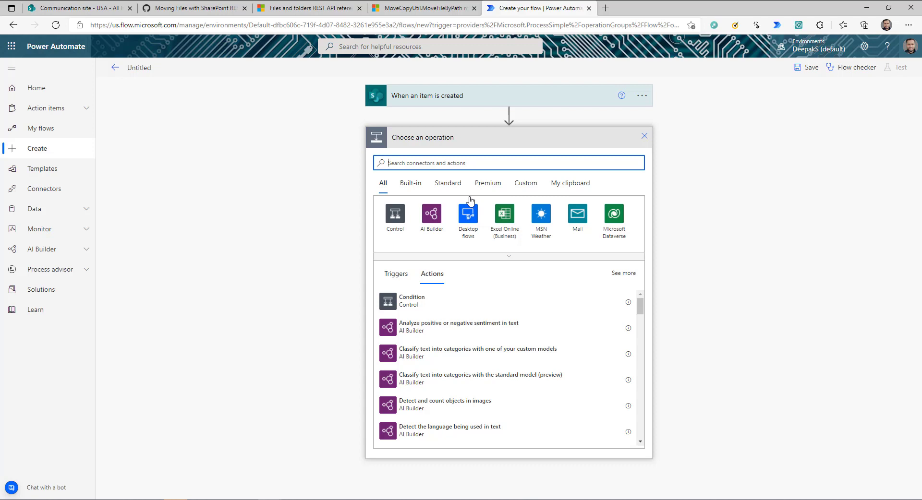
text(condi)
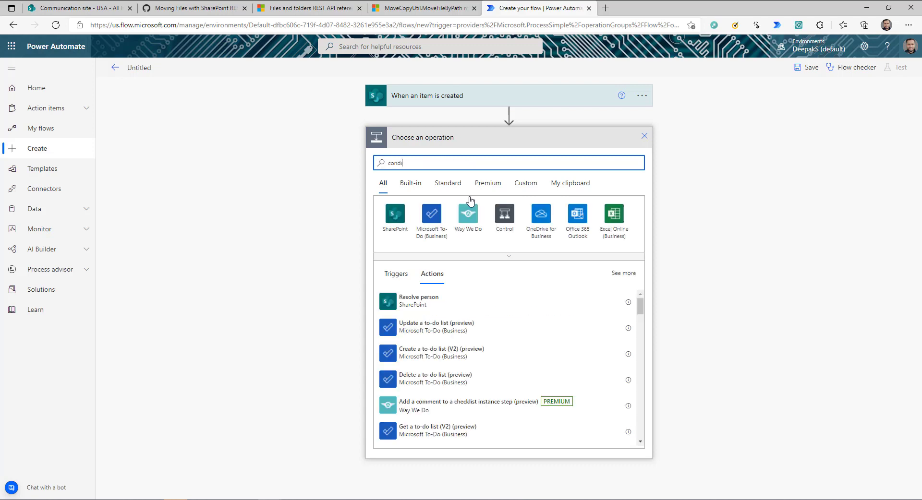
click(430, 325)
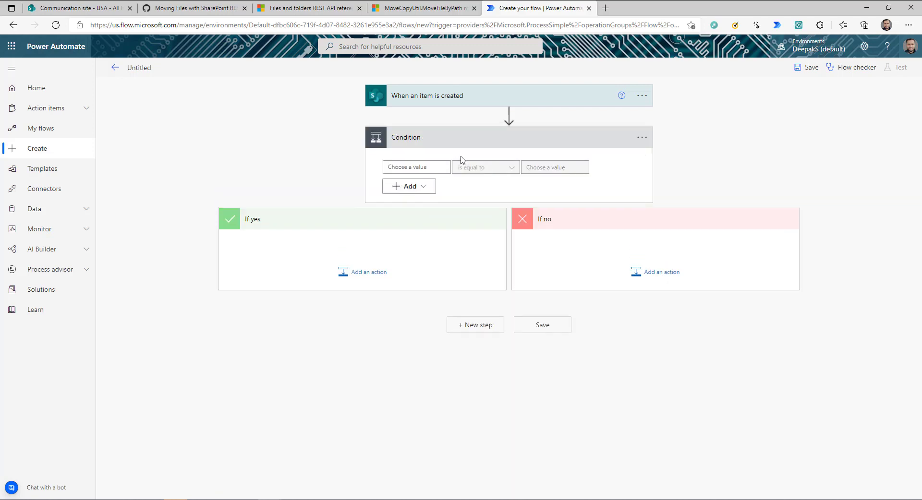
click(432, 167)
click(545, 210)
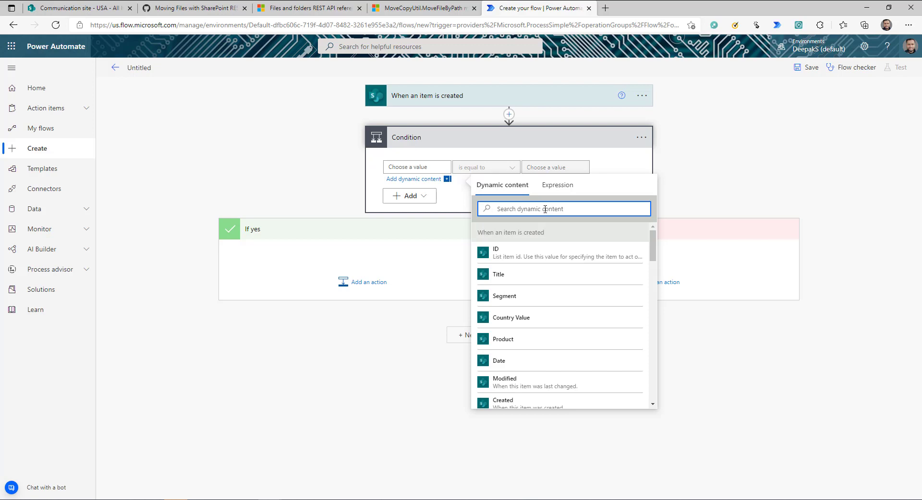
text(isf)
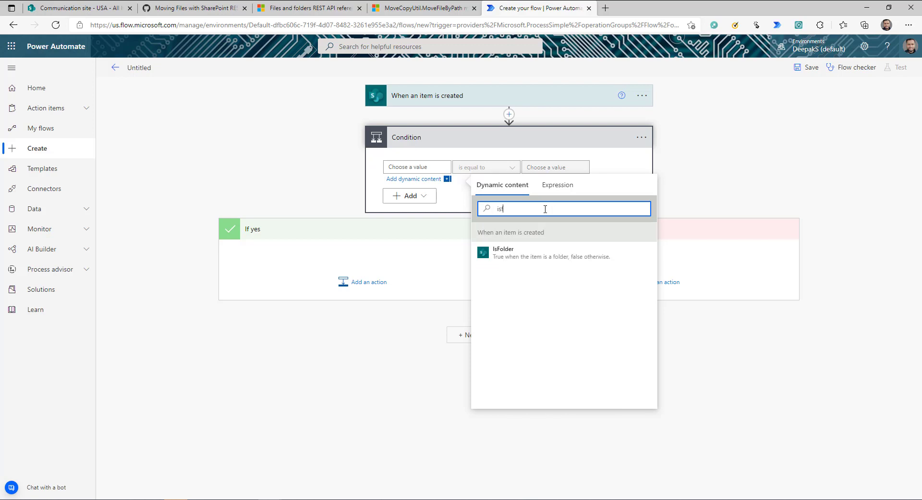
click(512, 254)
click(547, 167)
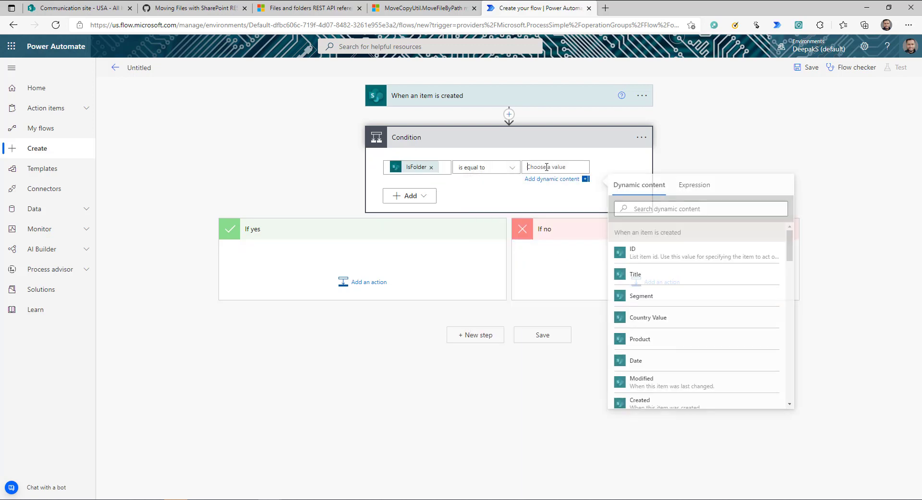
text(false)
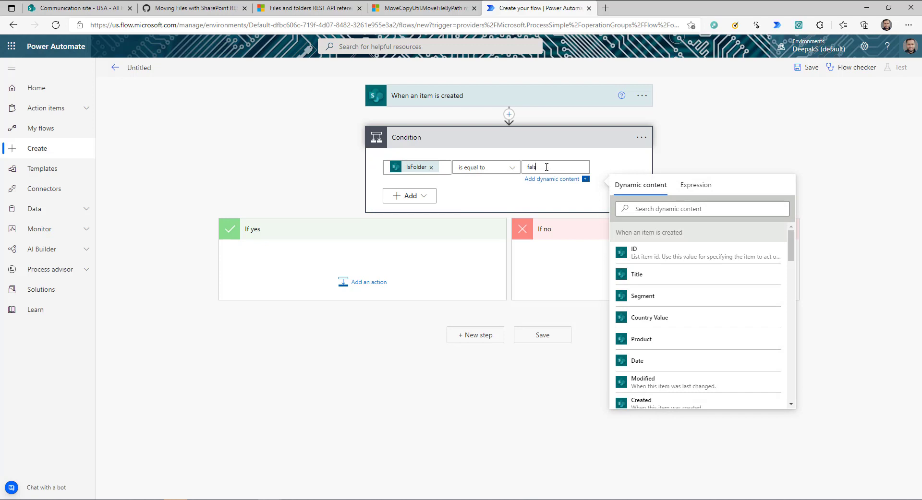
click(316, 254)
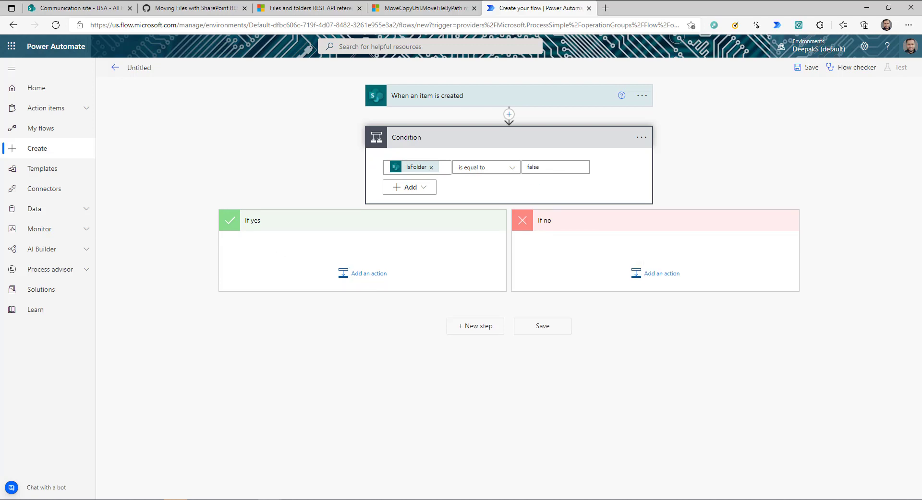
Add a Compose action to the If yes branch with the trigger's Identifier as its input, and save the flow
click(365, 273)
text(compo)
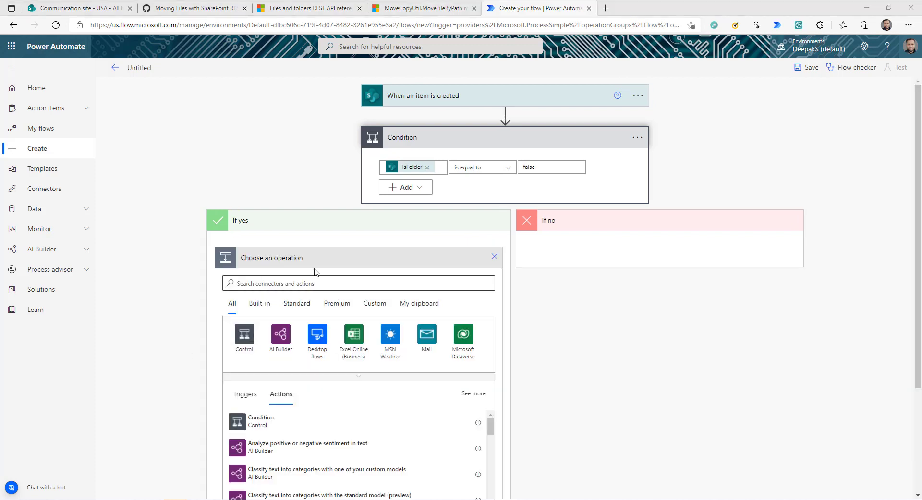
click(280, 333)
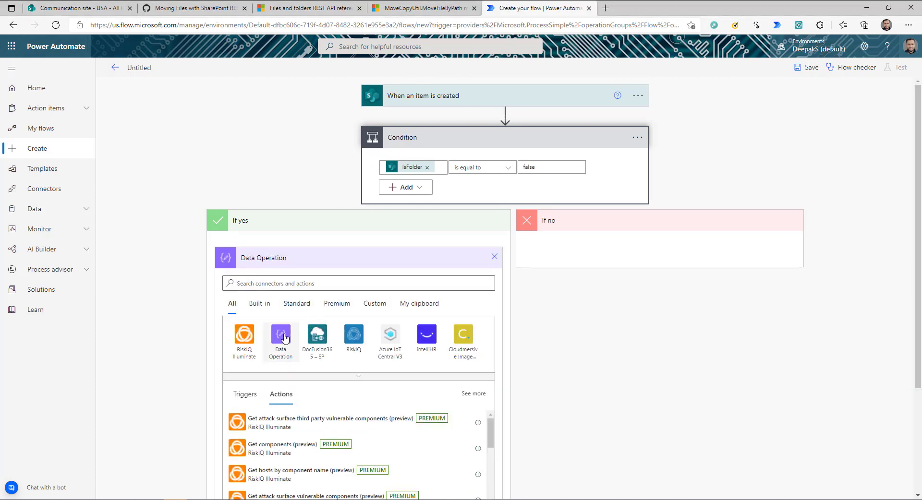
click(260, 333)
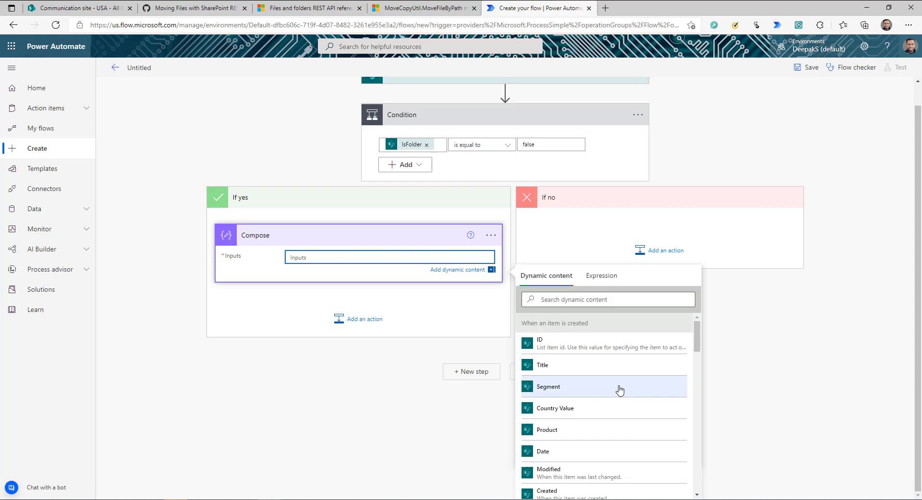
scroll(570, 377, down, 4)
scroll(570, 377, down, 5)
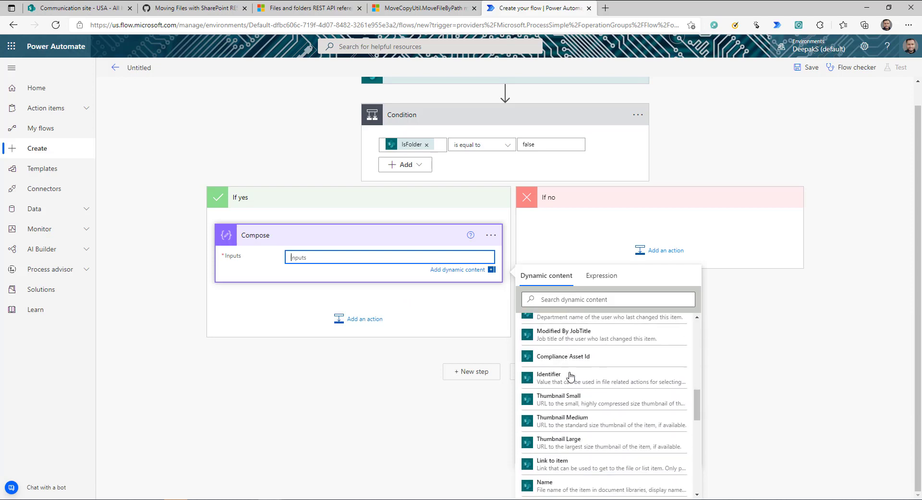
click(573, 379)
key(ctrl+s)
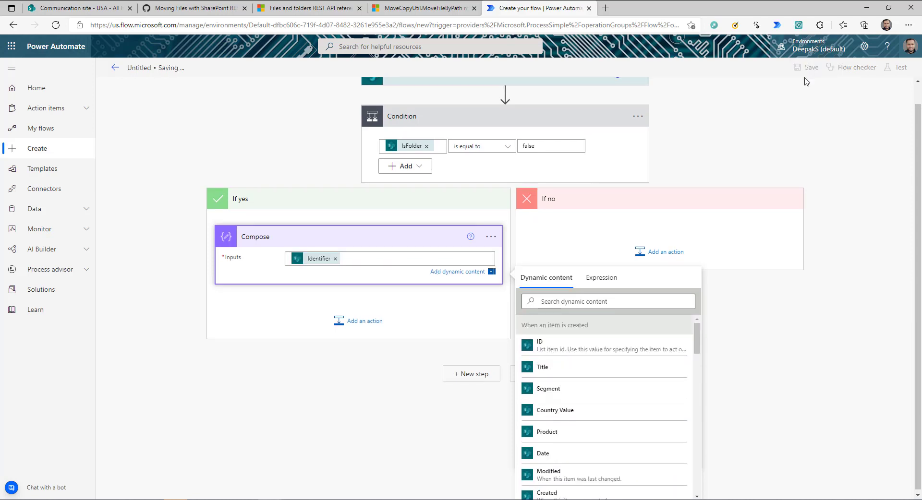
Examine the source path's DecodedUrl in Visual Studio Code and return to the flow in the browser
key(alt+Tab)
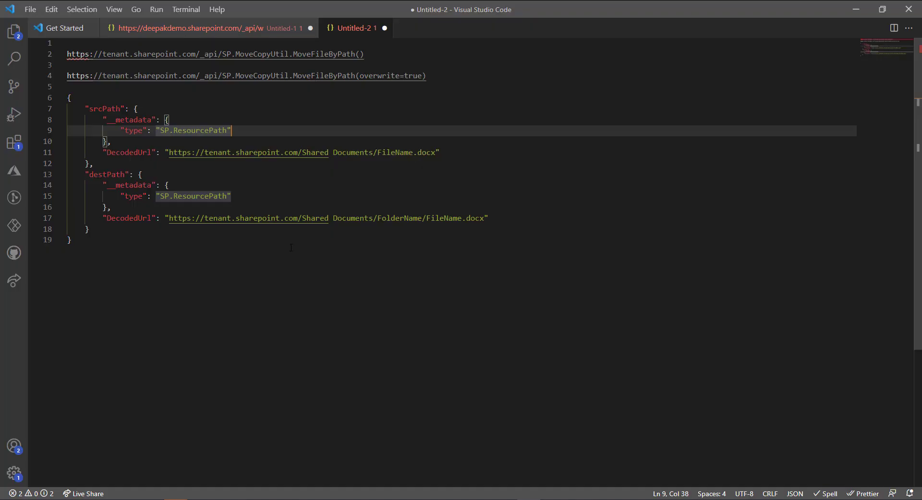
drag(436, 153, 187, 153)
key(alt+Tab)
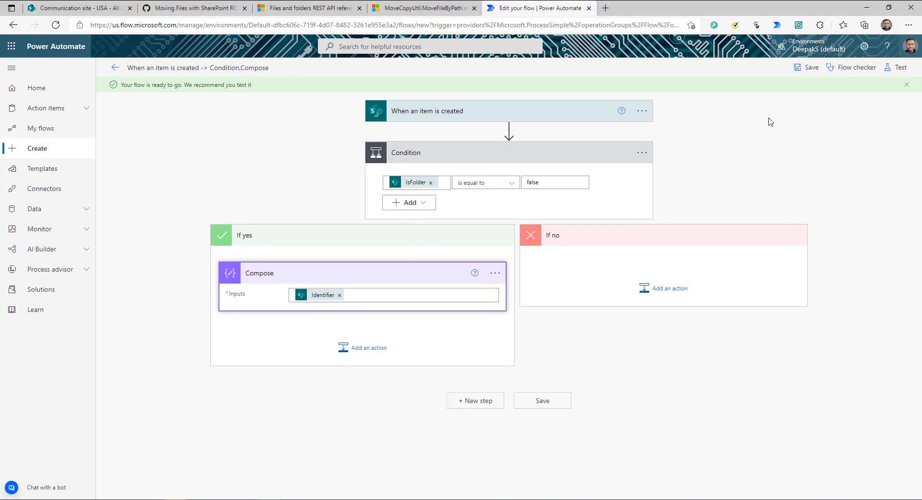
Start a manual test of the flow and create a Country Report item titled Demo Item with country USA
click(896, 67)
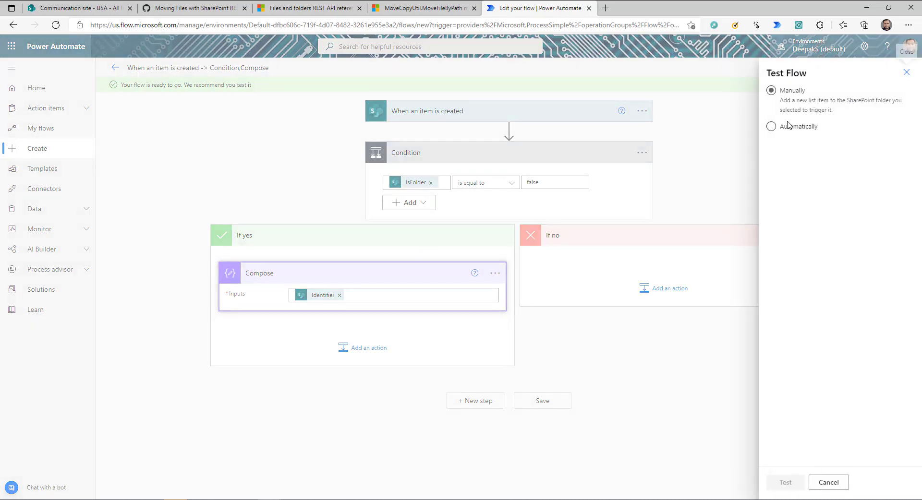
click(771, 90)
key(ctrl+1)
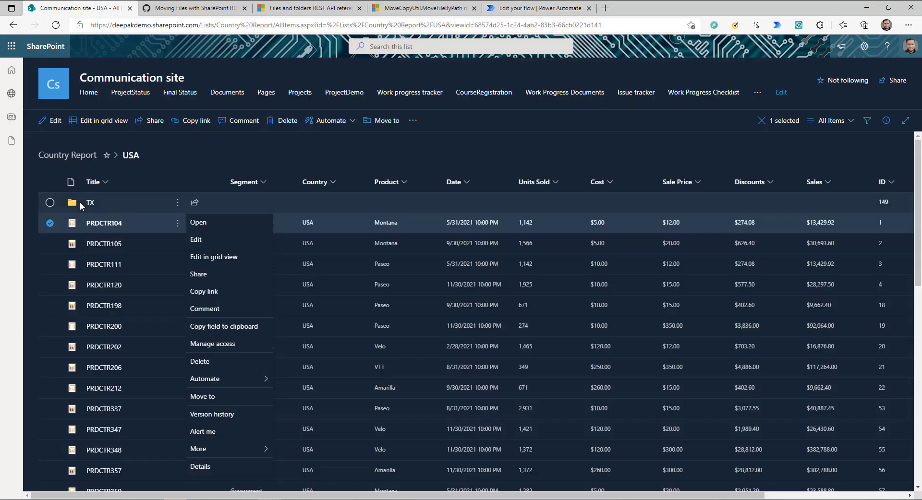
click(65, 155)
click(52, 120)
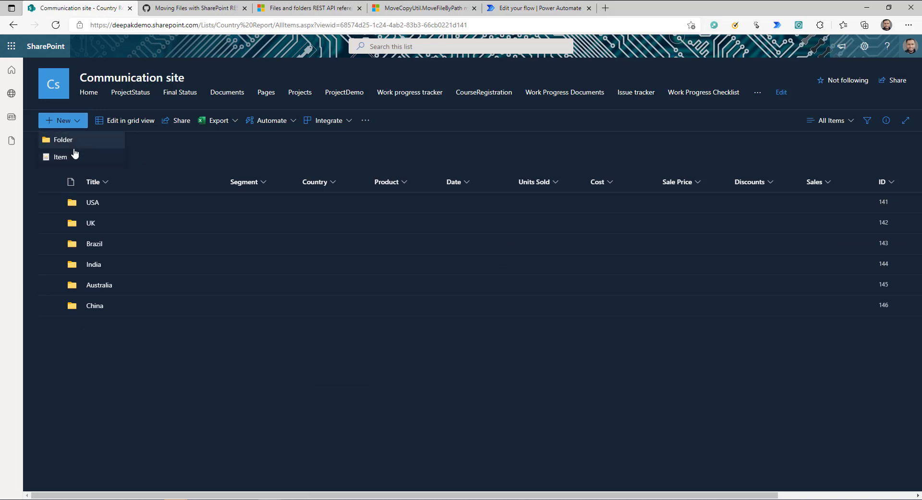
click(57, 154)
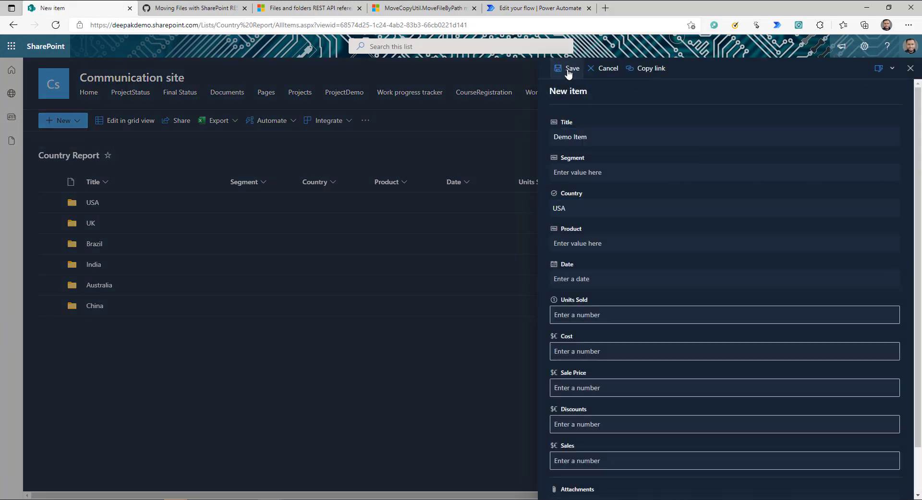
click(571, 68)
Return to the flow run and examine the encoded Identifier path in the Compose action's inputs
click(529, 6)
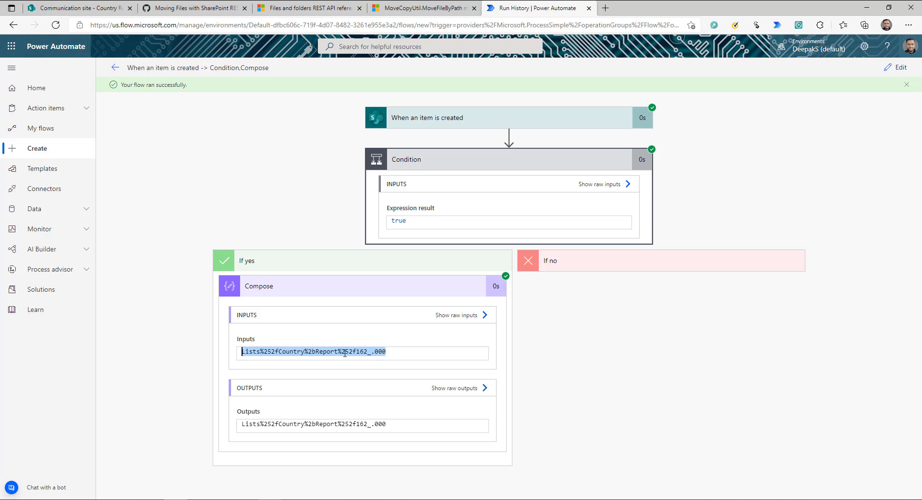
click(244, 353)
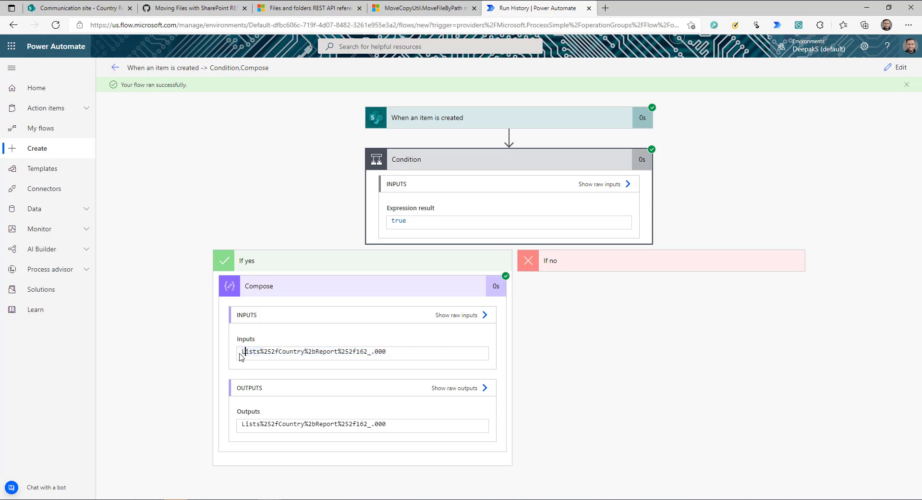
key(End)
key(shift+Home)
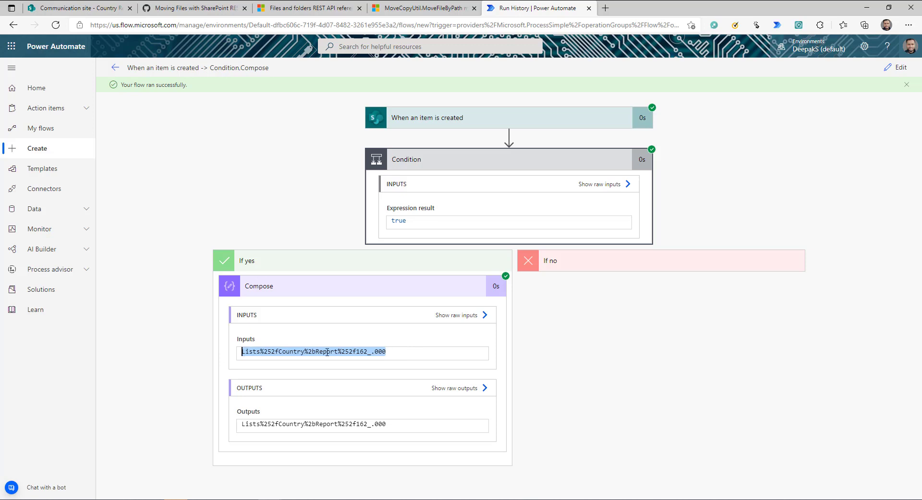
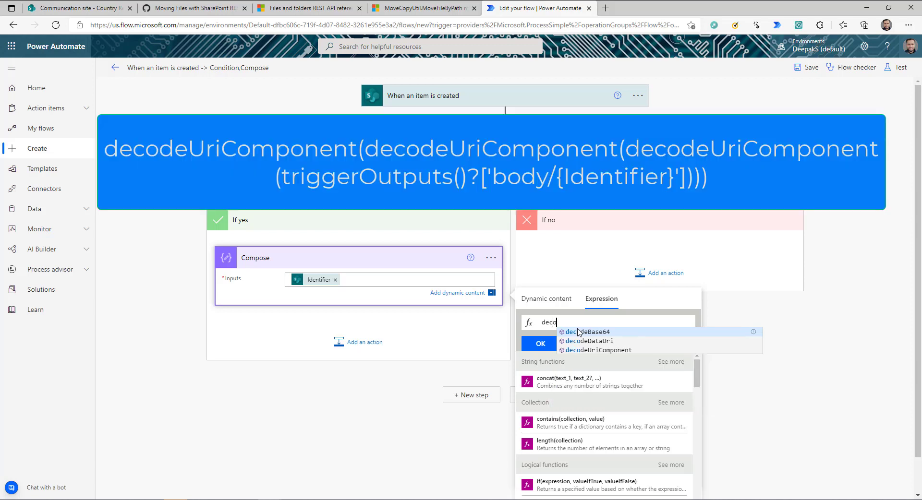
Write an expression for the Compose inputs that applies decodeUriComponent to triggerOutputs()?['body/{Identifier}']
click(594, 351)
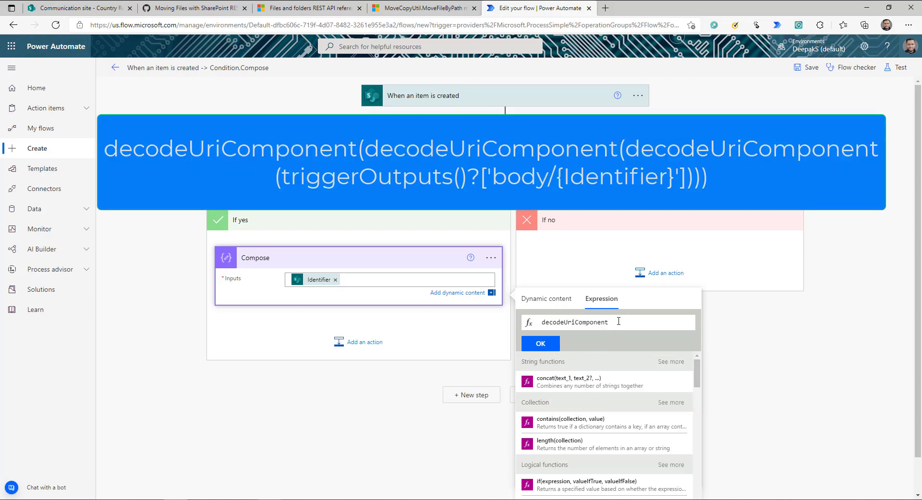
text(()
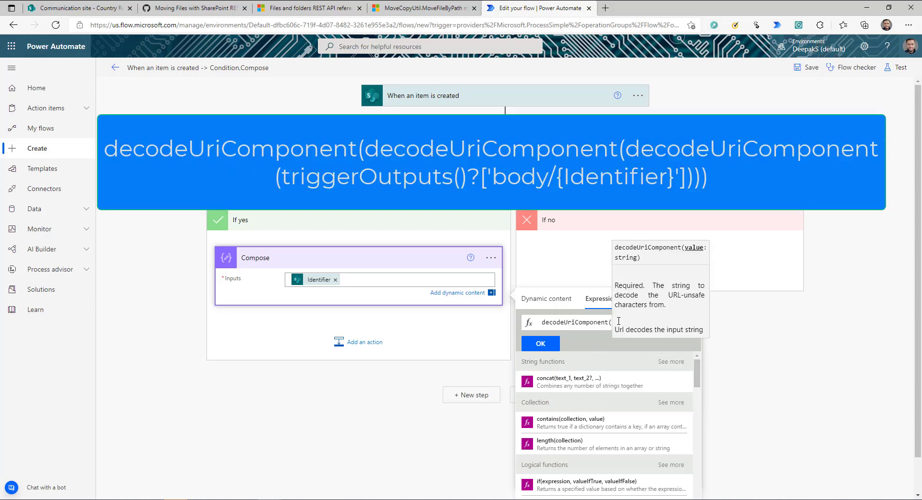
click(547, 299)
scroll(580, 421, down, 2)
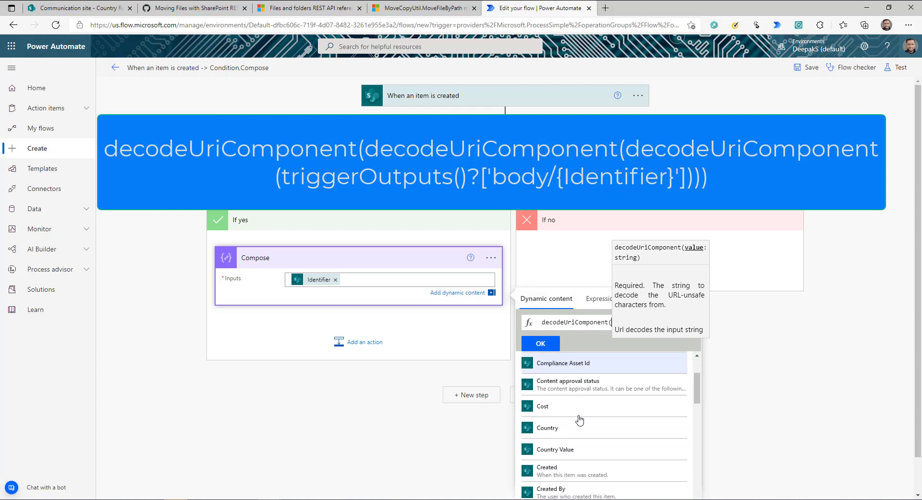
scroll(580, 421, down, 6)
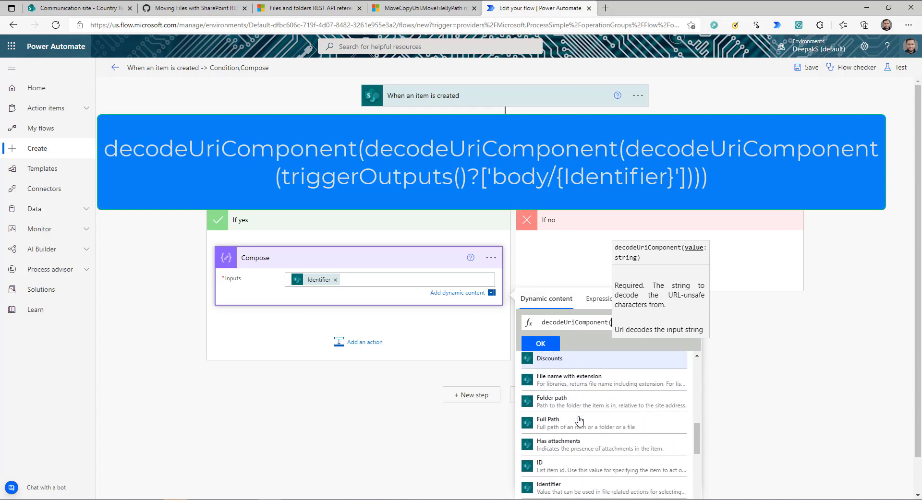
scroll(580, 421, down, 2)
click(559, 434)
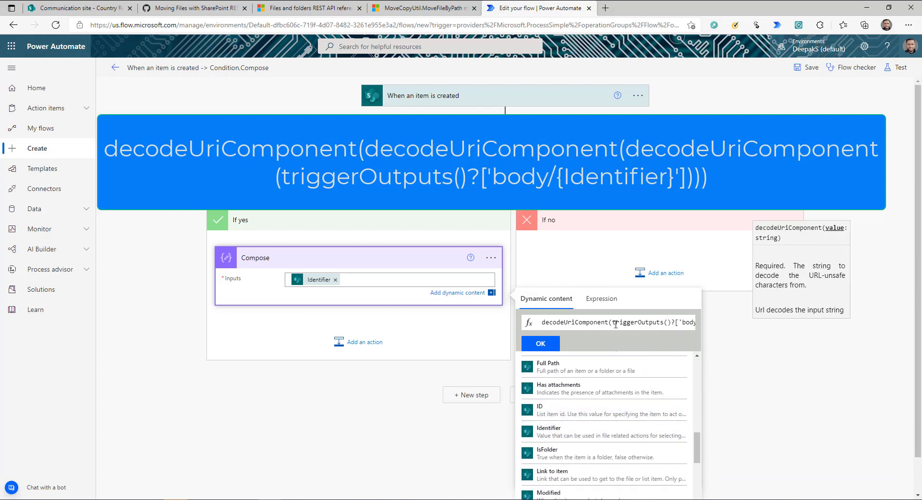
Nest the Identifier expression inside two more decodeUriComponent calls, close the parentheses, and apply it as the Compose input
double_click(545, 325)
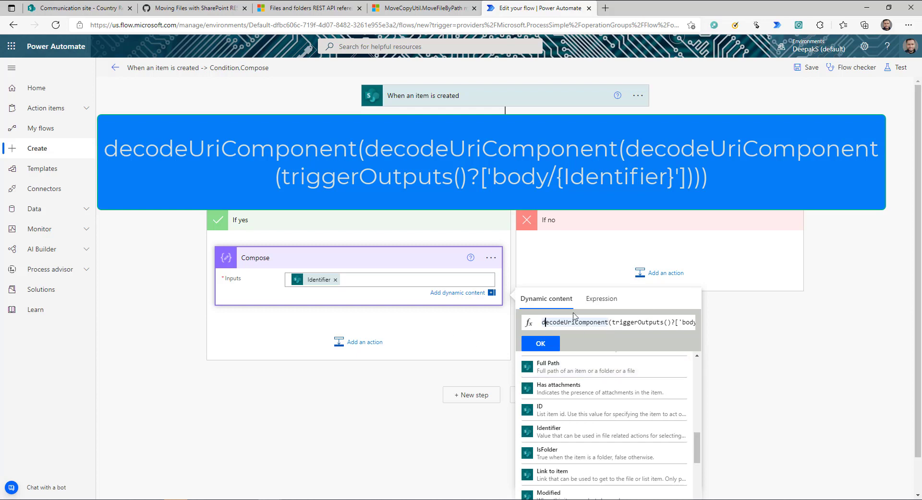
key(shift+Right)
key(shift+Right)
key(shift+Right)
key(shift+Right)
key(shift+Right)
key(shift+Right)
key(shift+Right)
key(shift+Right)
key(shift+Right)
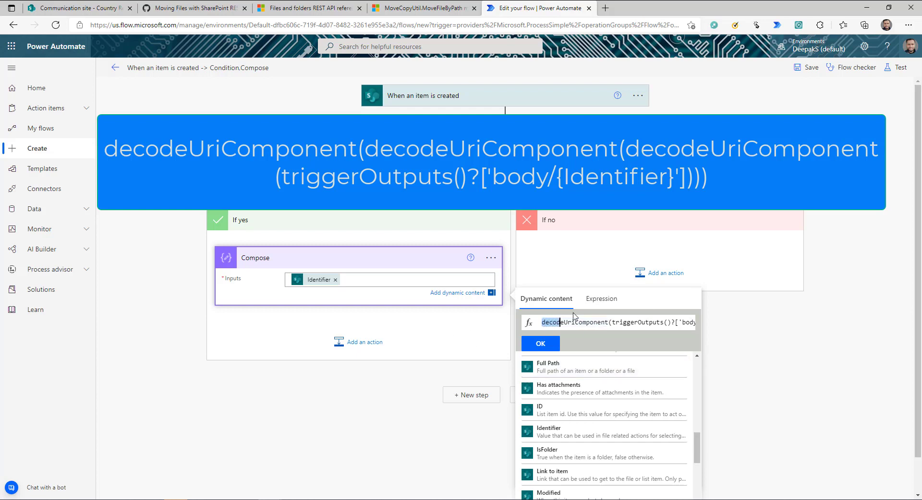
key(shift+Right)
key(shift+Right)
key(shift+Right)
key(shift+Right)
key(shift+Right)
key(shift+Right)
key(shift+Right)
key(shift+Right)
key(shift+Right)
key(shift+Right)
key(ctrl+c)
key(Left)
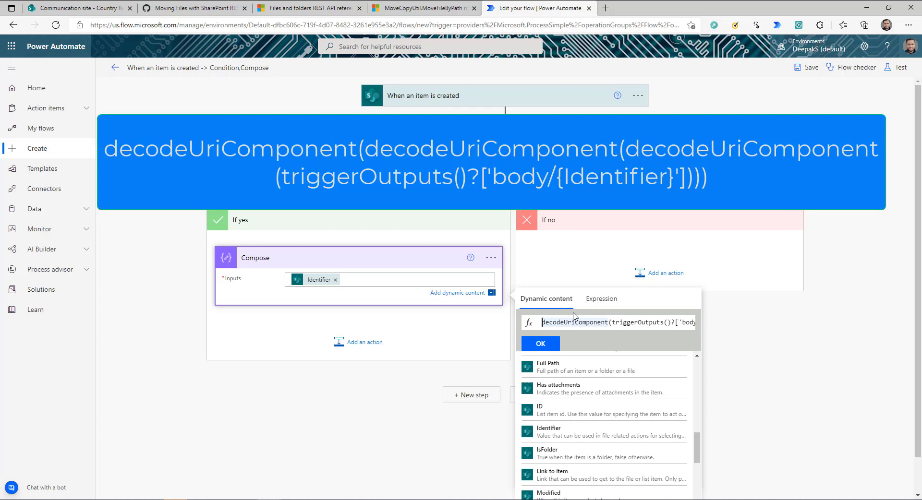
key(ctrl+v)
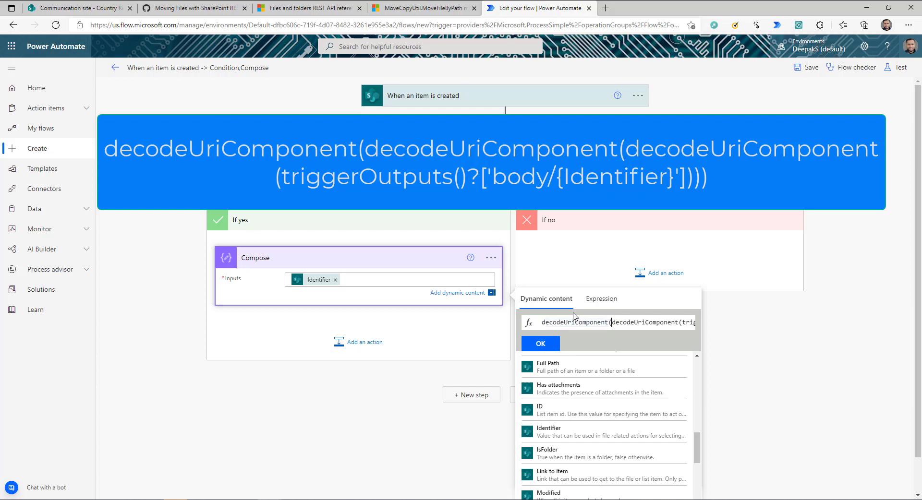
key(ctrl+a)
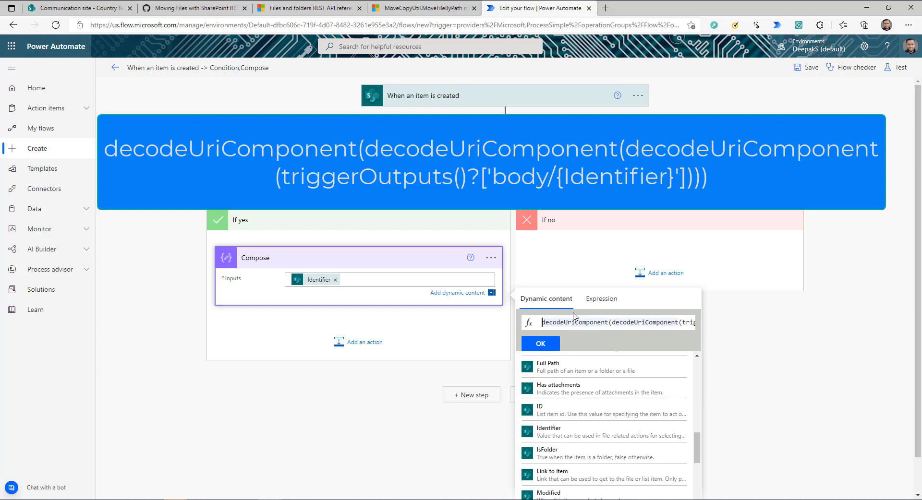
key(ctrl+v)
key(End)
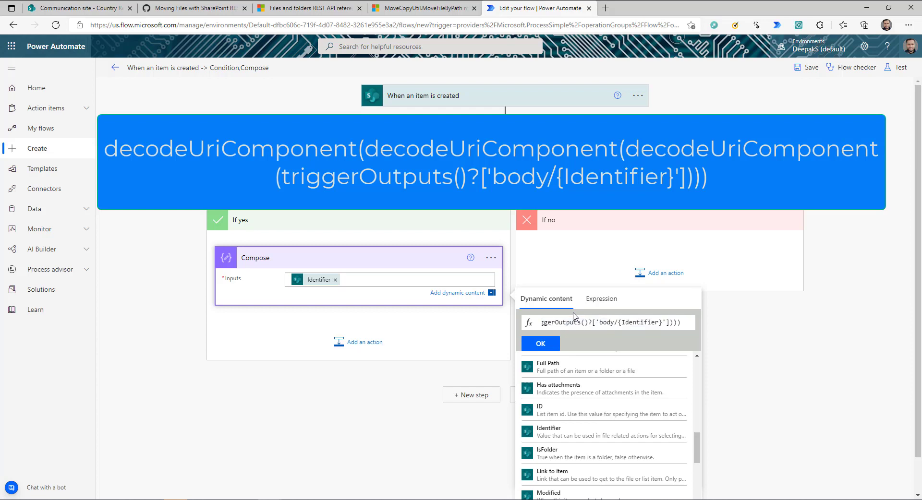
click(547, 343)
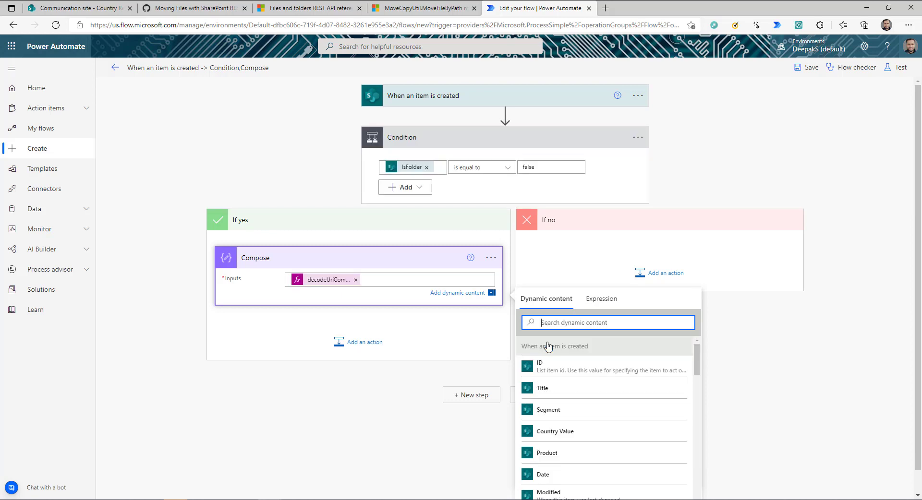
Save the flow and test it automatically with the recently used succeeded trigger run
click(897, 67)
click(771, 127)
click(786, 143)
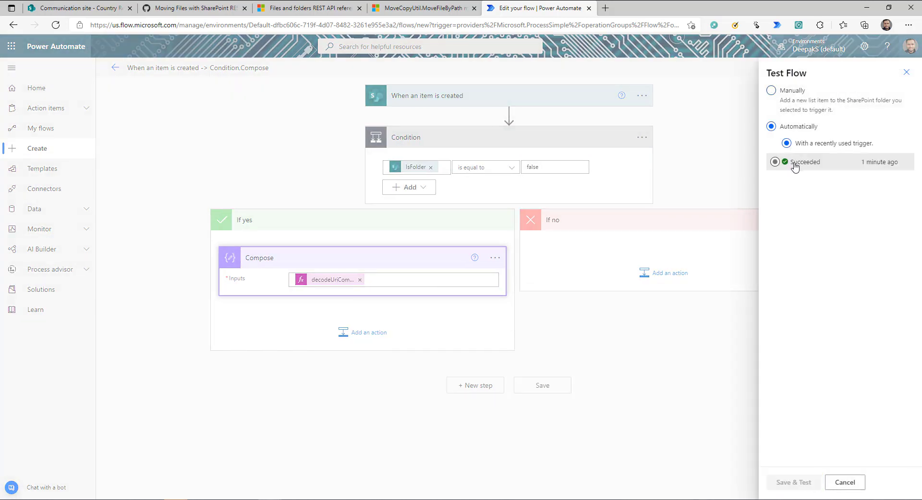
click(794, 163)
click(794, 483)
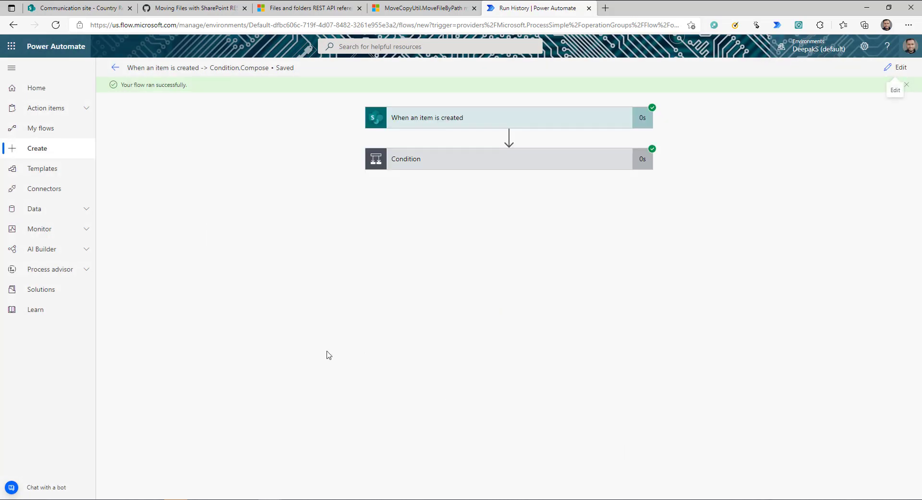
Expand the Condition and Compose actions in the run and examine the decoded item path
click(414, 165)
click(315, 287)
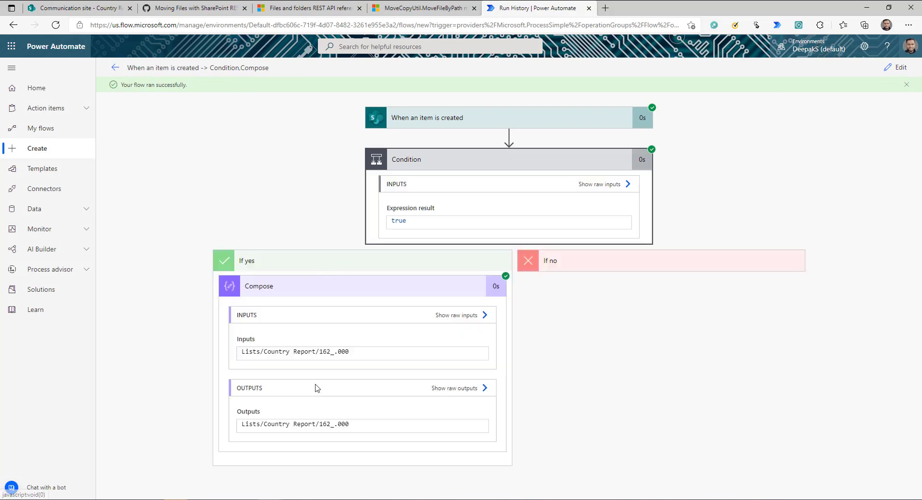
drag(345, 352, 235, 358)
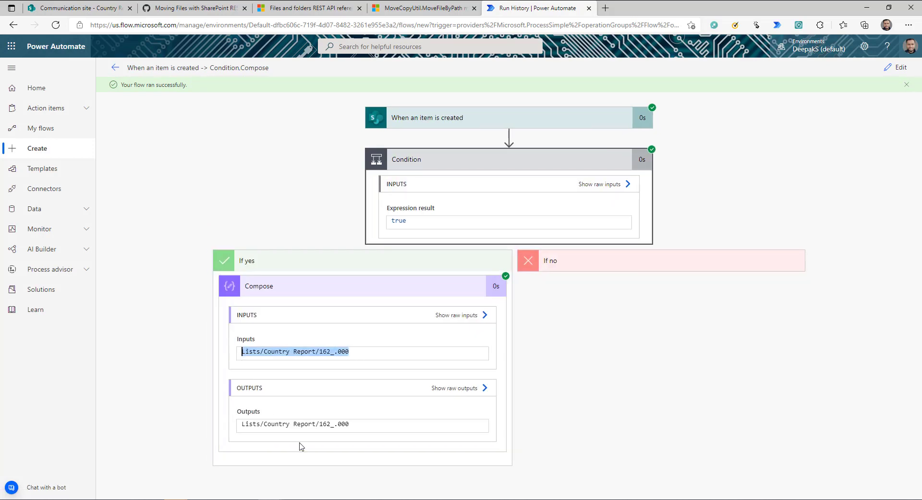
drag(335, 352, 349, 352)
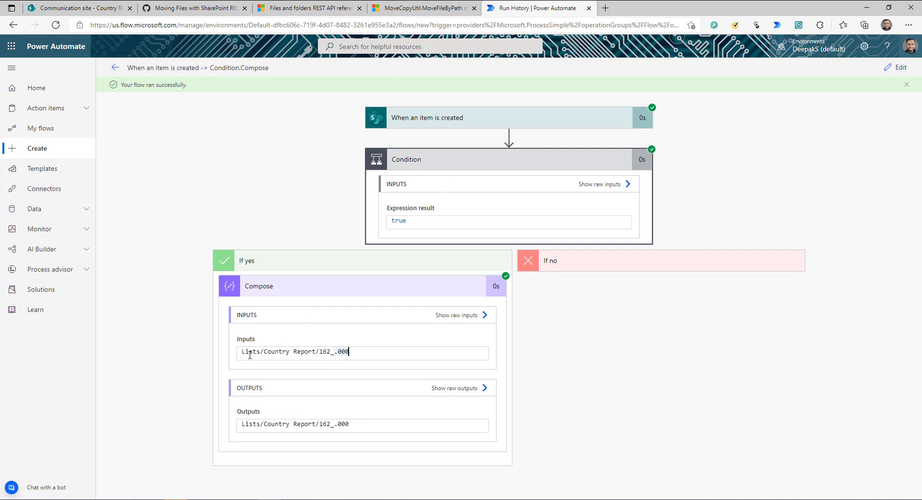
Compare the decoded path's list and file name parts with the Country Report list's URL and the Demo Item's ID
click(77, 8)
click(207, 25)
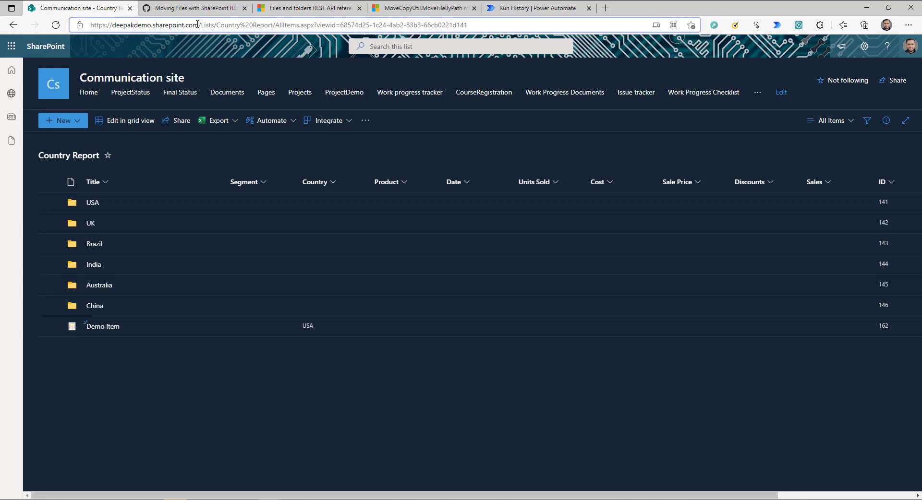
drag(199, 25, 90, 25)
click(210, 25)
drag(216, 25, 272, 26)
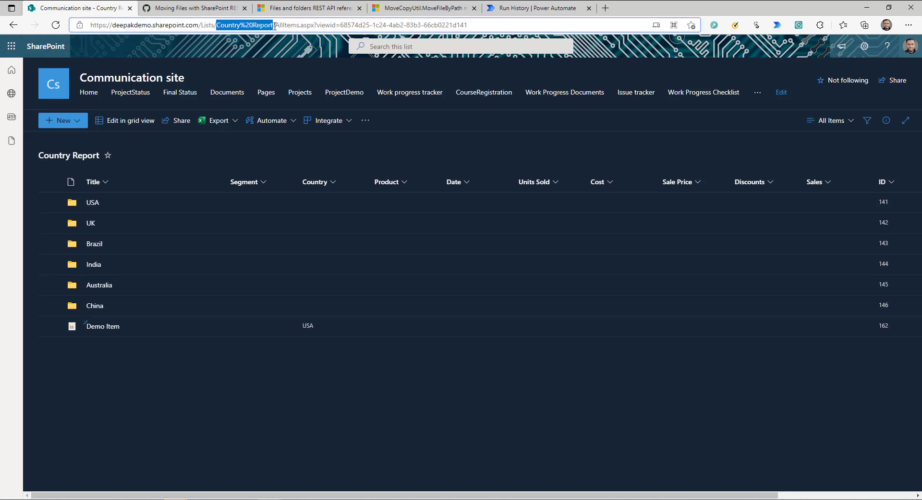
click(538, 8)
drag(320, 353, 351, 353)
click(324, 353)
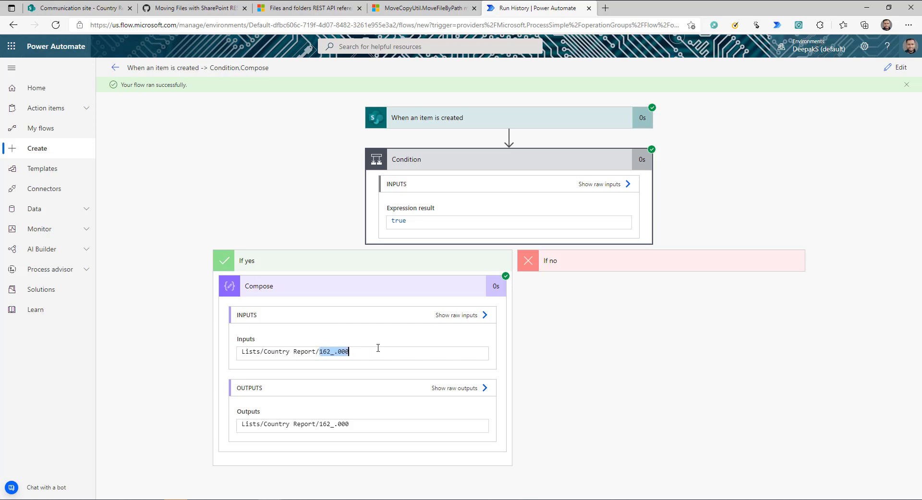
click(104, 8)
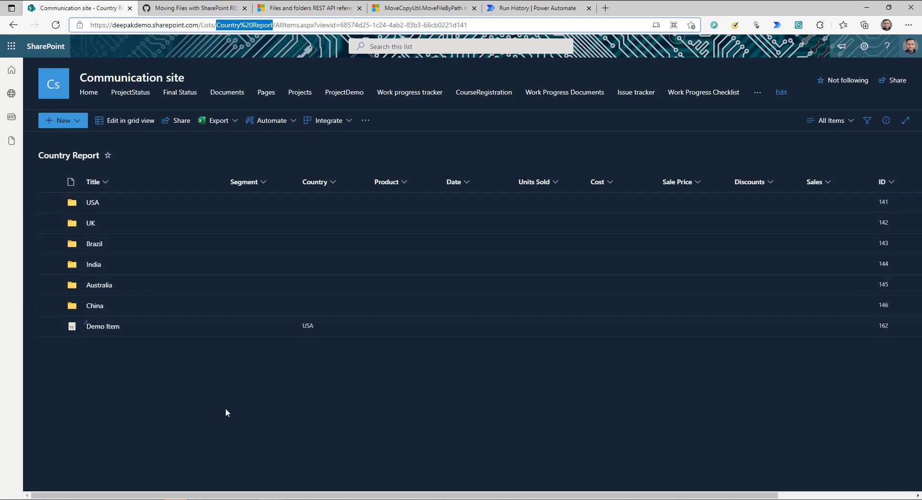
Copy the Compose path and, in Visual Studio Code, set the srcPath DecodedUrl to the tenant's site address plus Lists/Country Report/162_.000
click(576, 7)
click(375, 353)
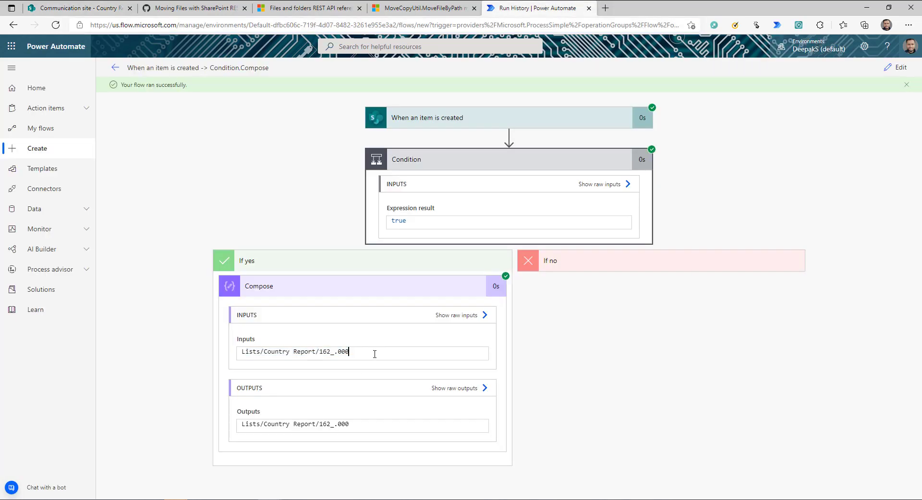
drag(374, 354, 221, 359)
key(ctrl+c)
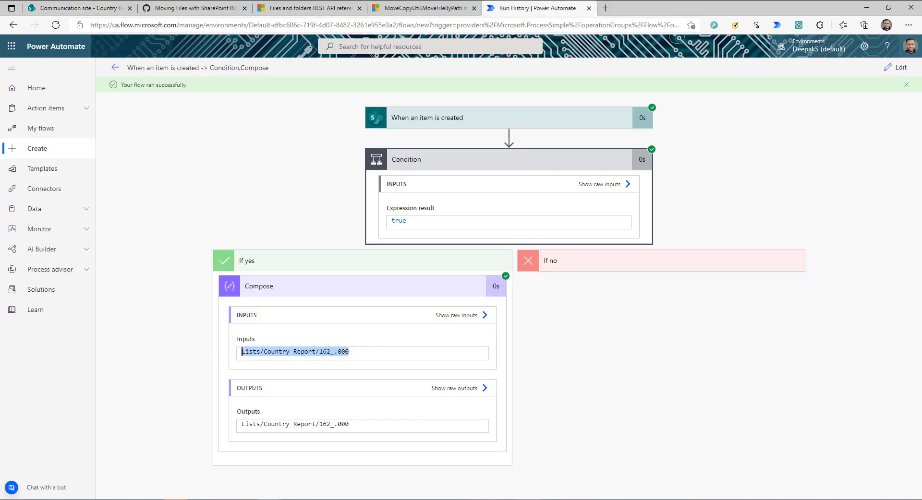
key(alt+Tab)
drag(303, 152, 436, 153)
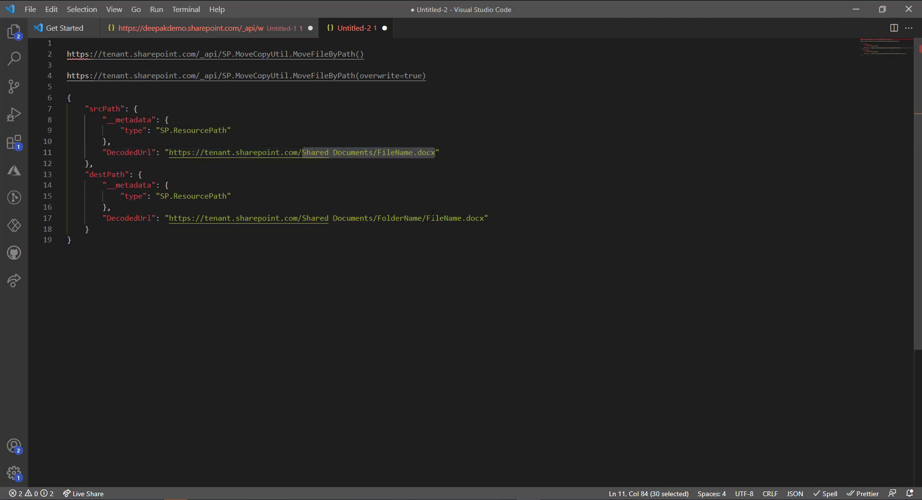
key(ctrl+v)
click(446, 152)
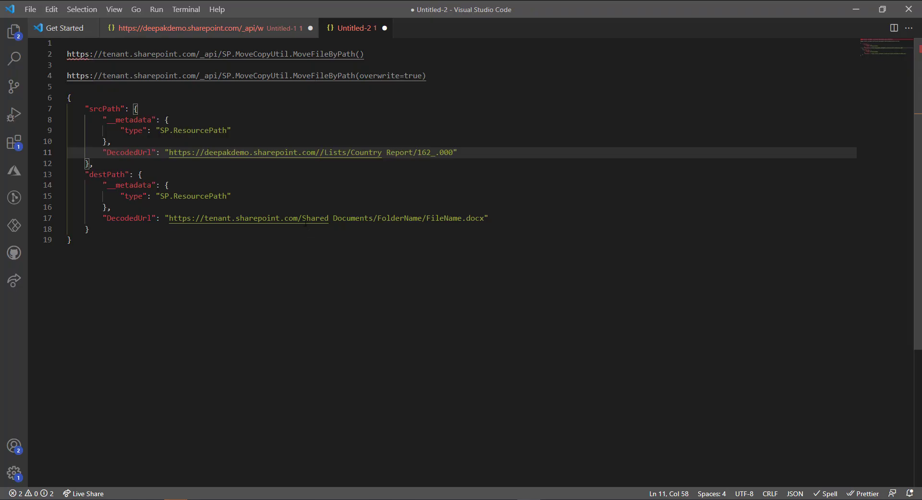
key(Delete)
drag(458, 154, 164, 152)
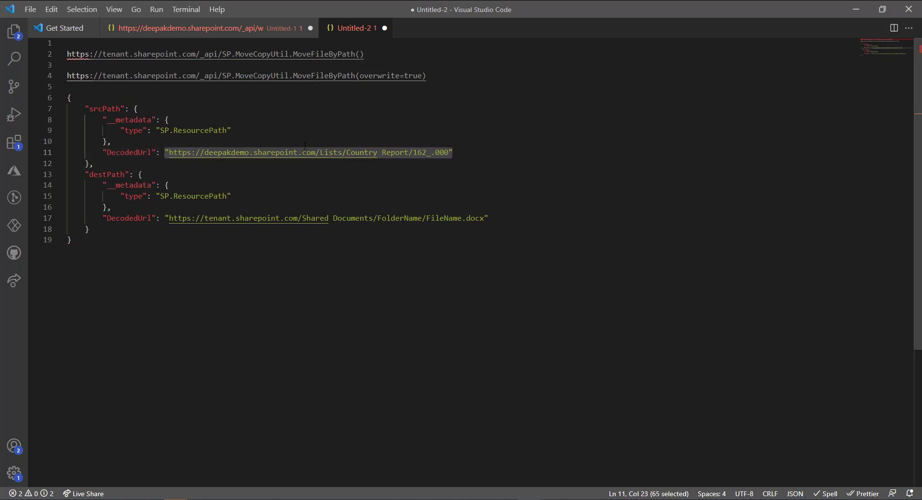
click(417, 152)
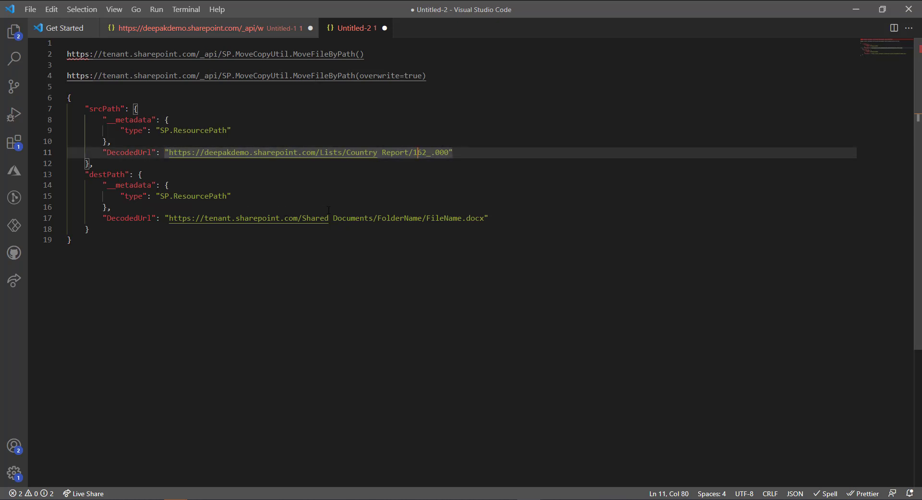
Switch to the Country Report list in the browser, look inside the USA folder, and return to the list root
key(Down)
key(Down)
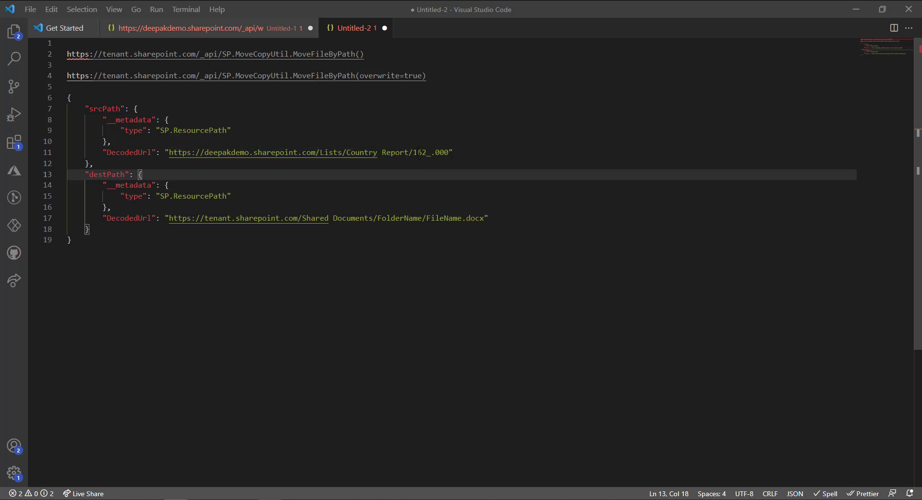
key(alt+Tab)
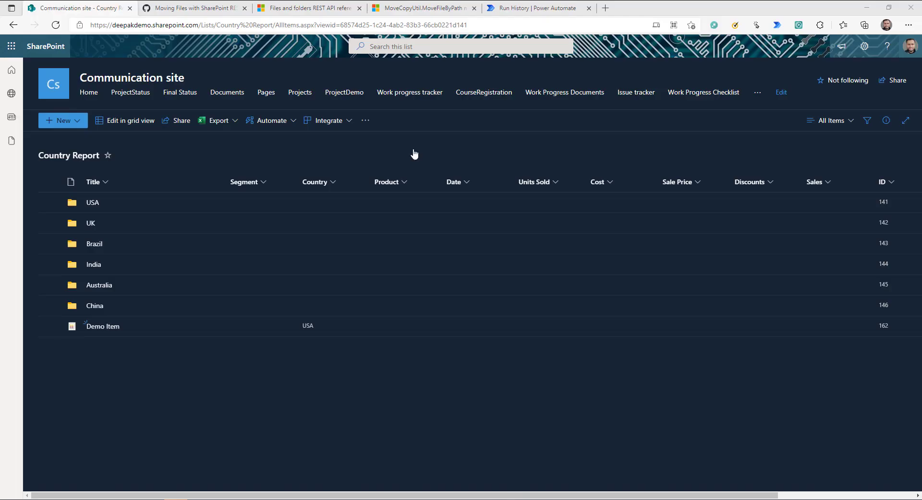
click(92, 203)
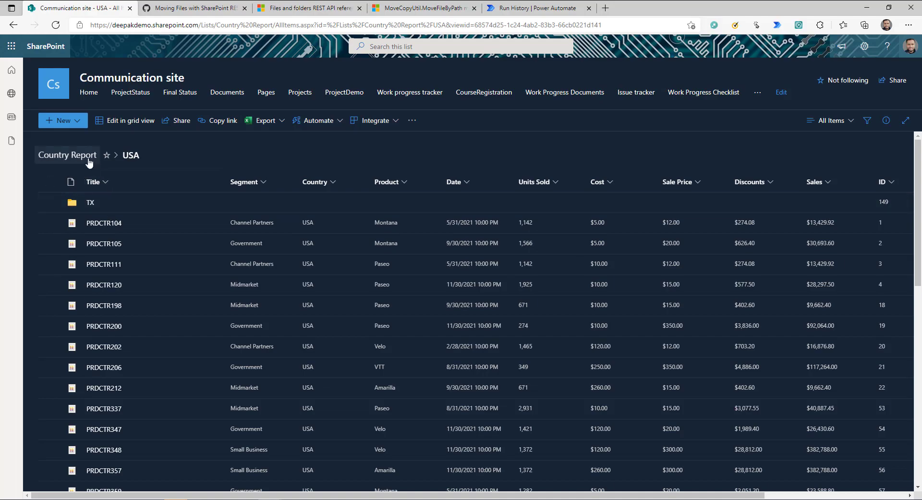
click(67, 156)
In Visual Studio Code, set the destPath DecodedUrl to the source site address plus Lists/Country Report/USA/{Title}
key(alt+Tab)
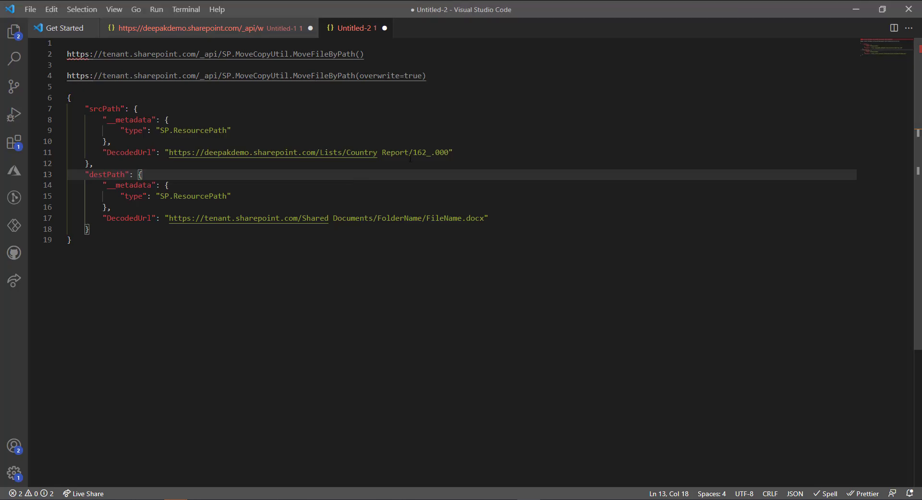
drag(451, 153, 169, 153)
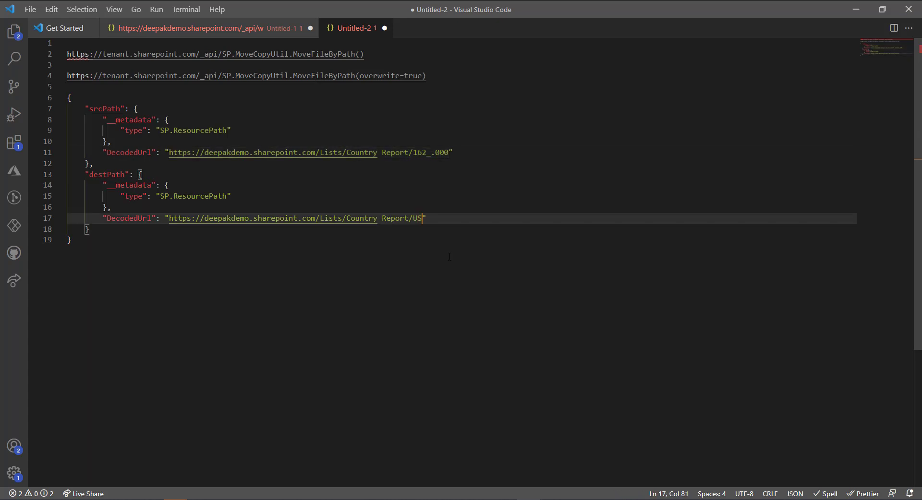
text(A/{Title})
Compare the list-relative paths in the srcPath and destPath DecodedUrl values
double_click(415, 218)
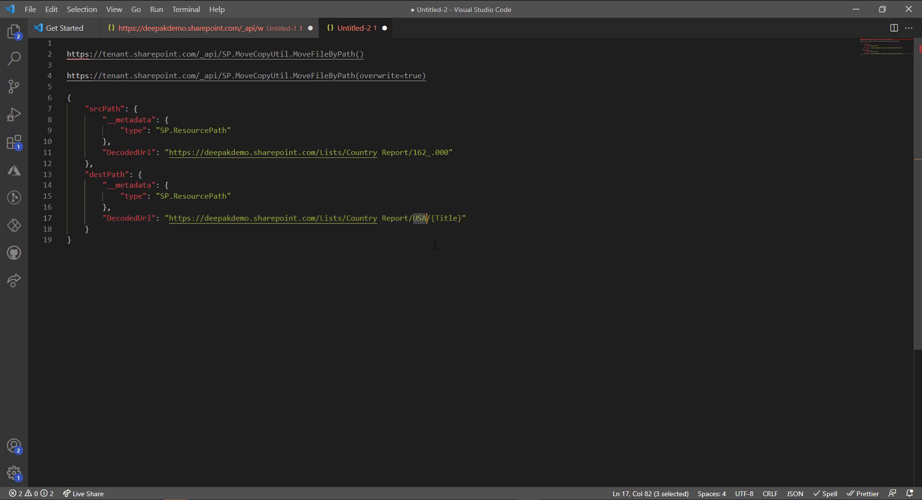
drag(417, 218, 320, 218)
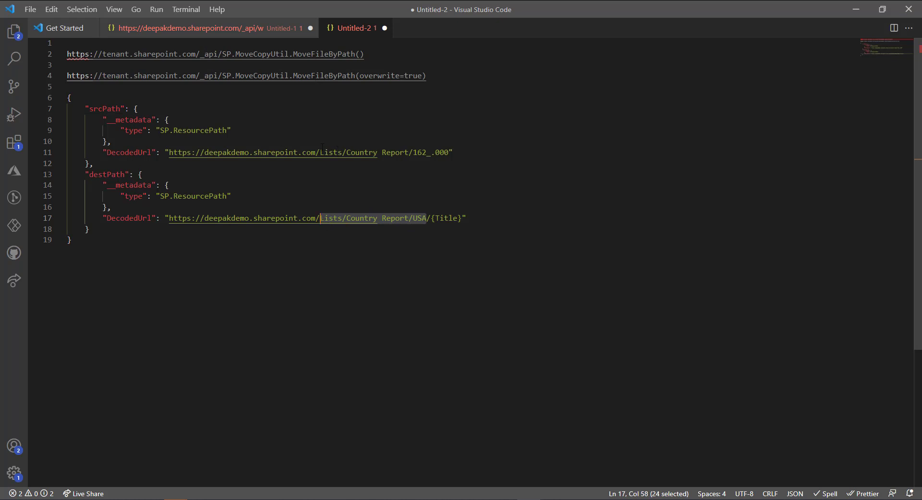
drag(320, 153, 450, 152)
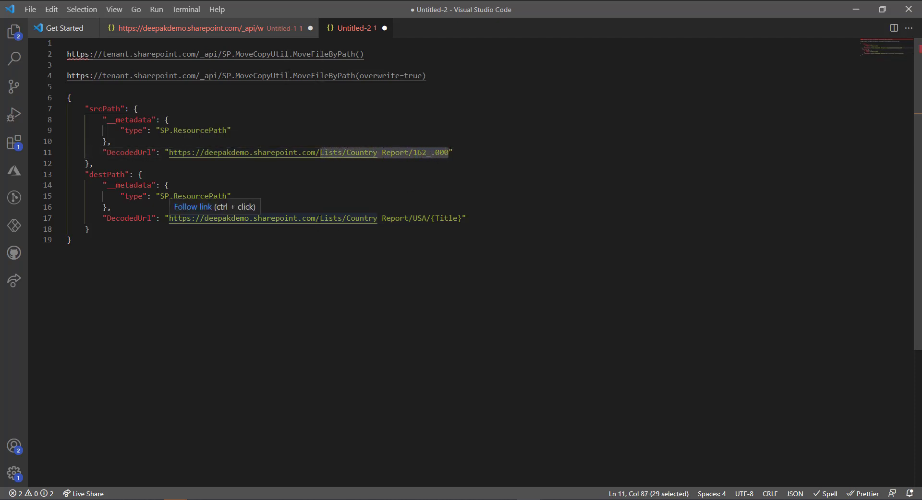
drag(320, 219, 427, 219)
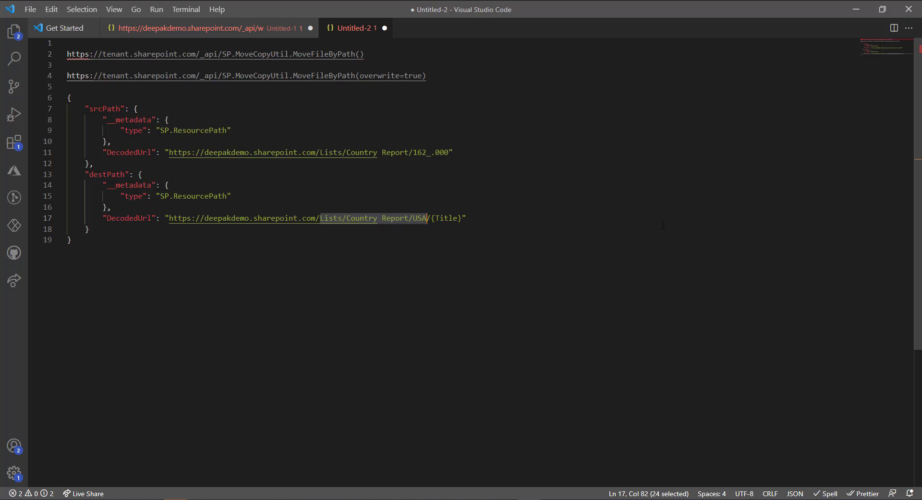
Return to editing the flow and add a SharePoint Get items action after Compose for the Communication site's Country Report list
key(alt+Tab)
key(ctrl+9)
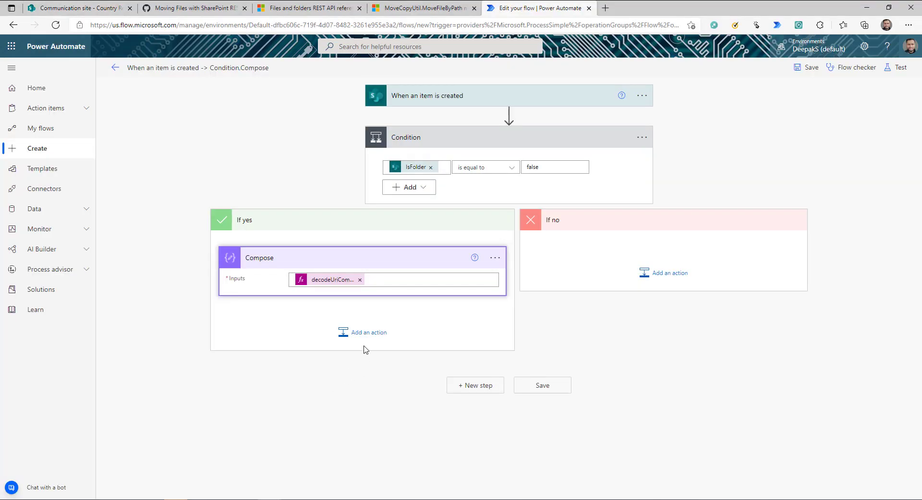
click(365, 333)
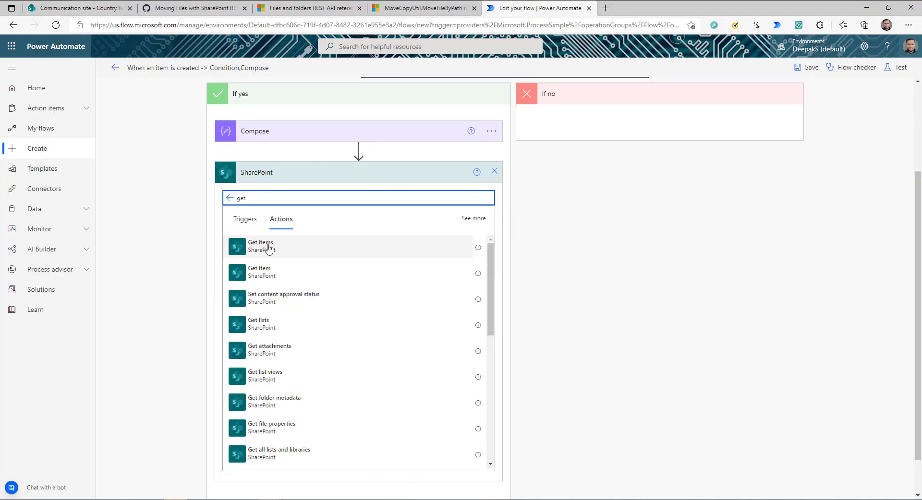
click(261, 243)
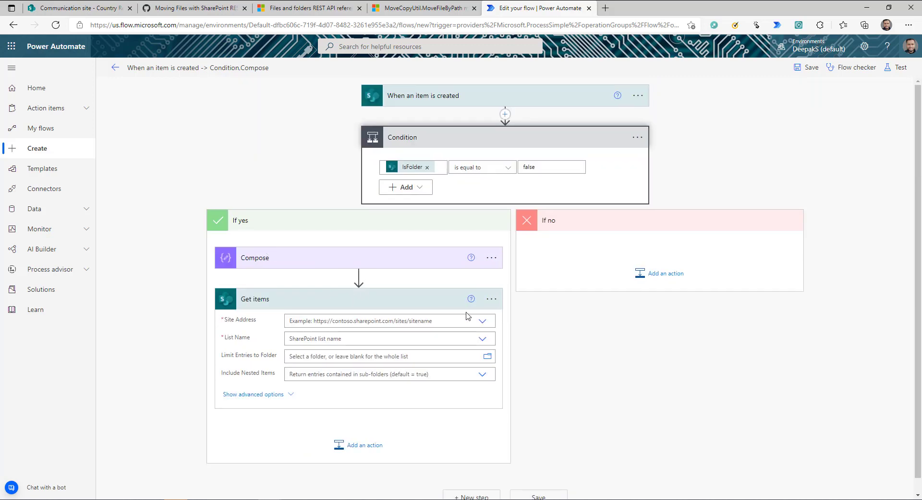
click(480, 324)
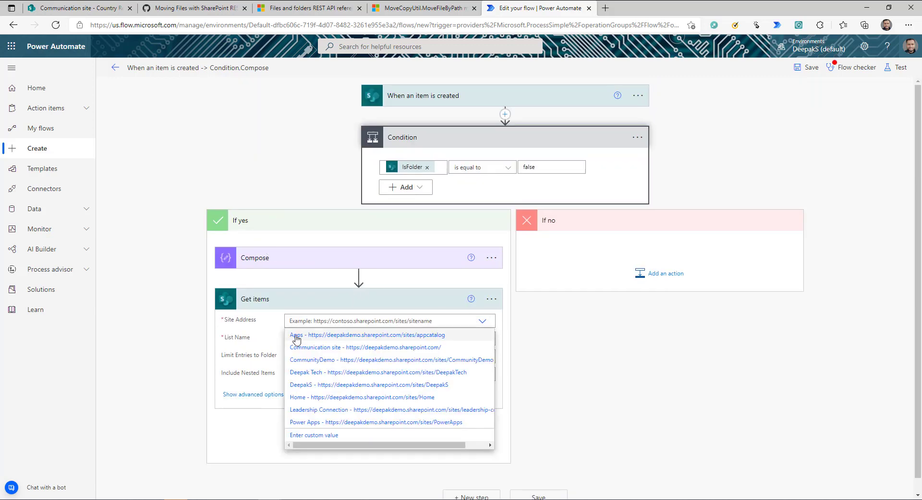
click(425, 349)
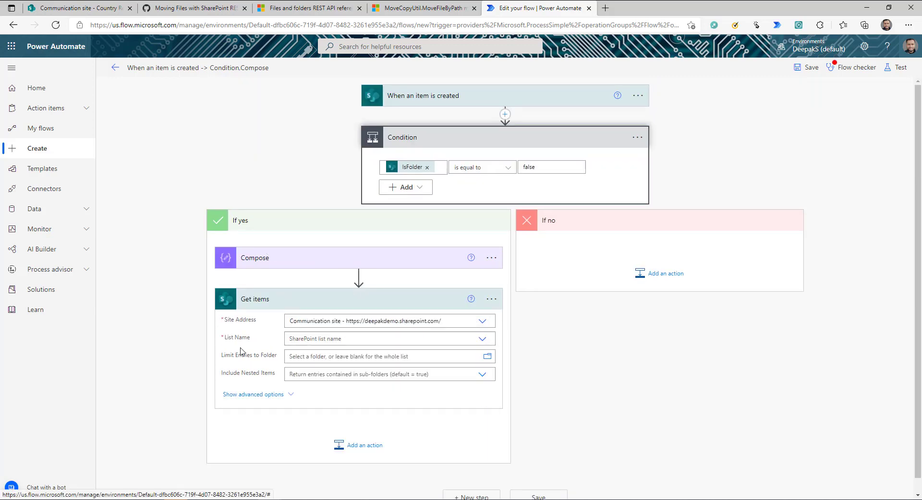
click(482, 339)
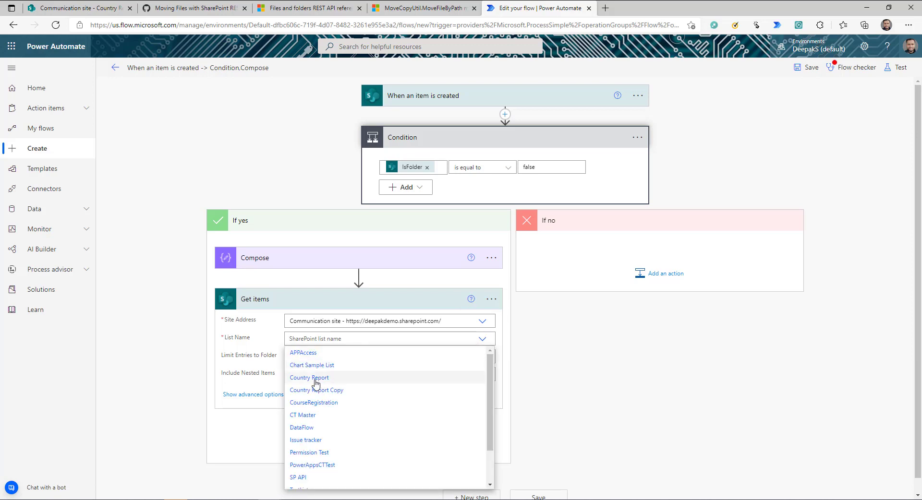
click(309, 378)
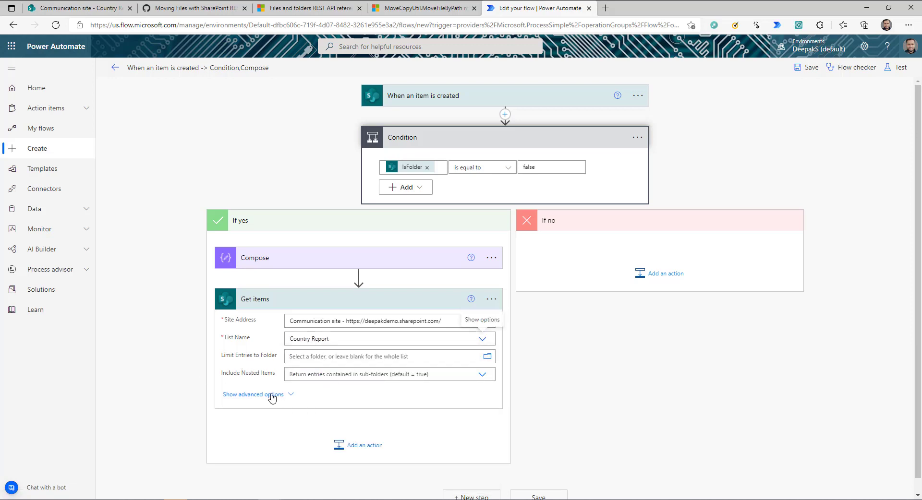
Set the Get items Filter Query to Title eq '{Country Value}', using the trigger's Country Value between the quotes
click(253, 395)
scroll(365, 360, down, 2)
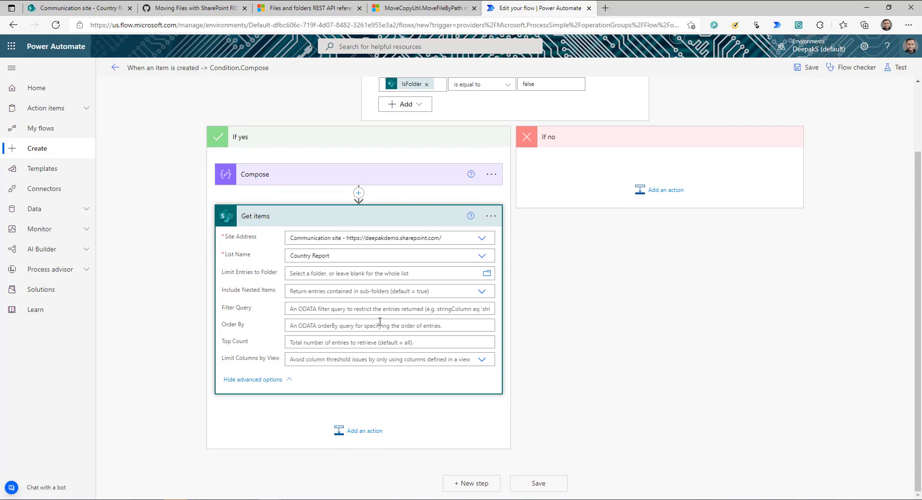
click(303, 309)
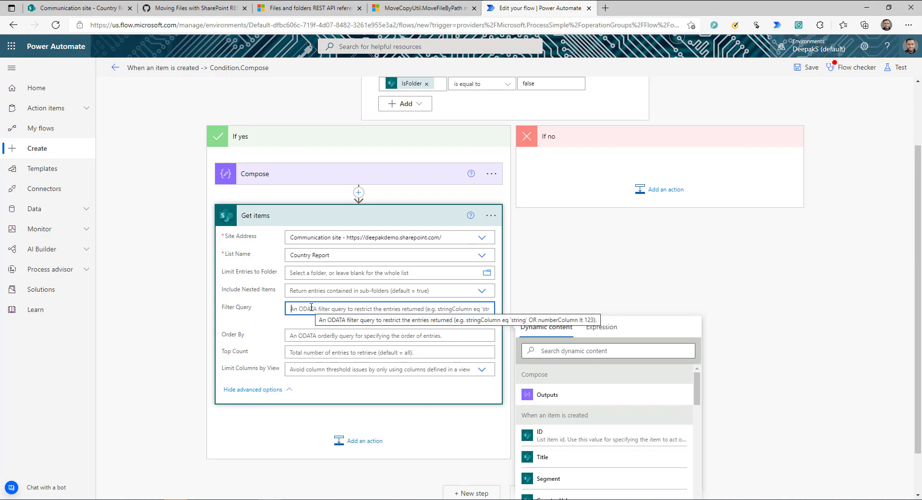
text(Title eq)
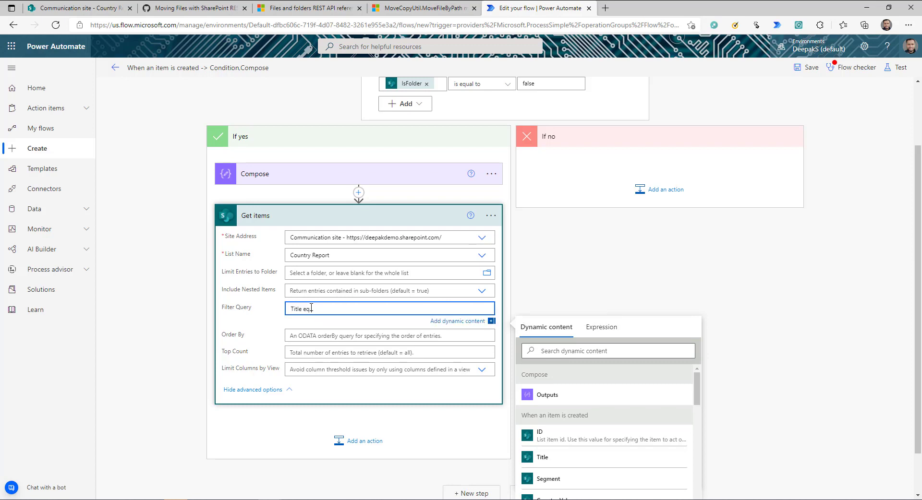
text( ')
scroll(311, 308, down, 1)
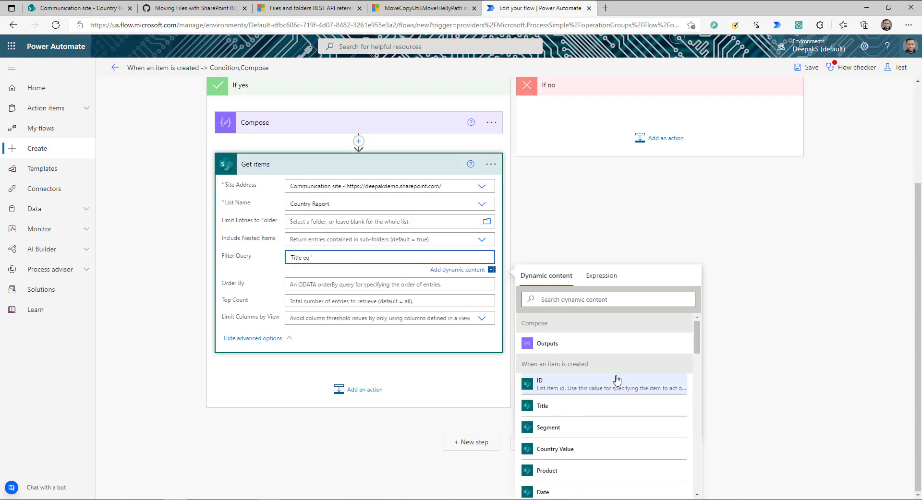
click(553, 451)
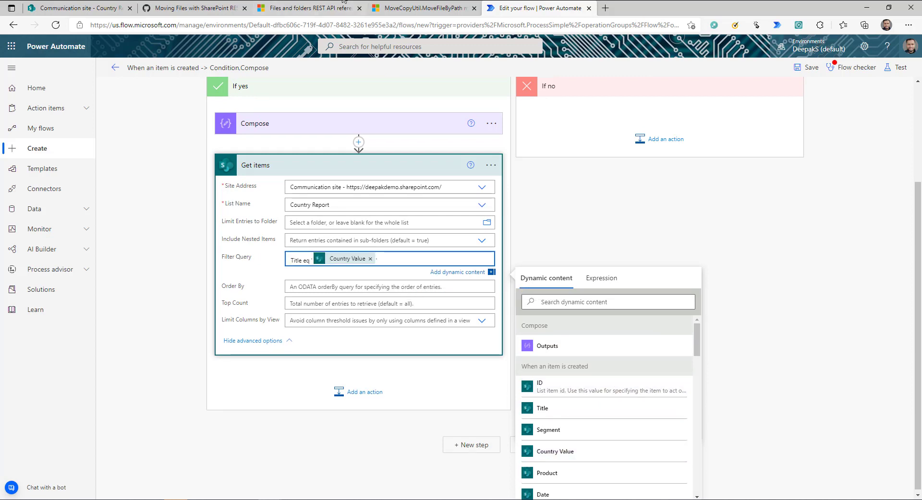
Check the Country choices in a new Country Report item form against the filter query, then close the form without saving
click(76, 8)
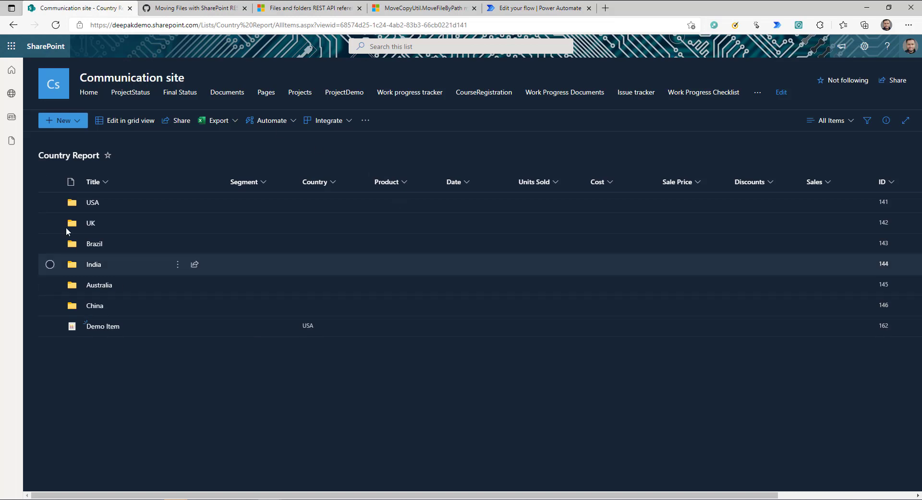
click(63, 121)
click(57, 156)
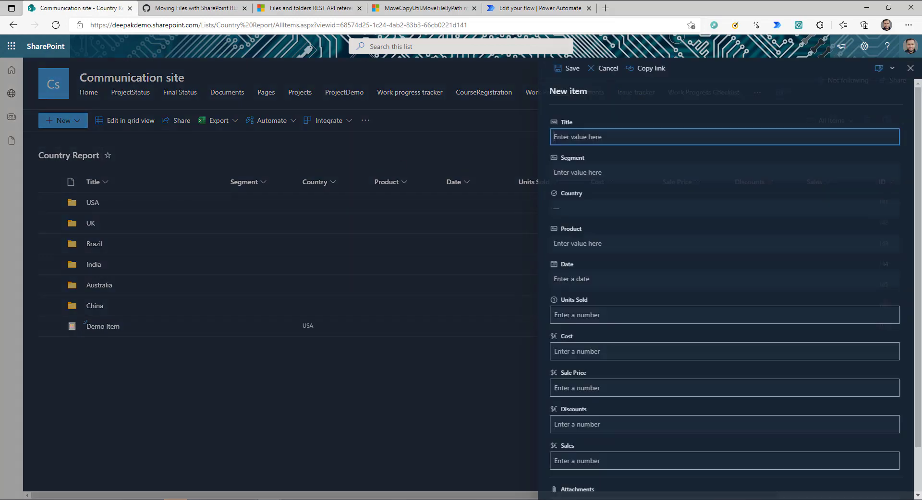
click(637, 211)
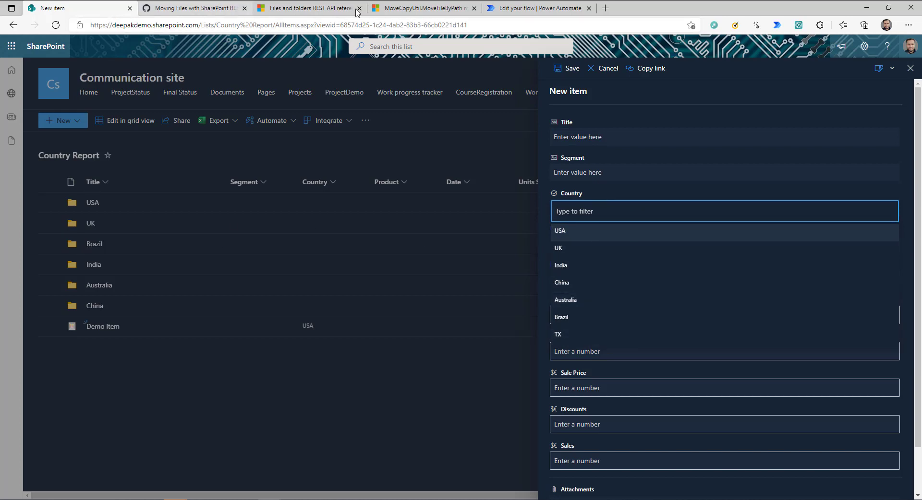
click(538, 8)
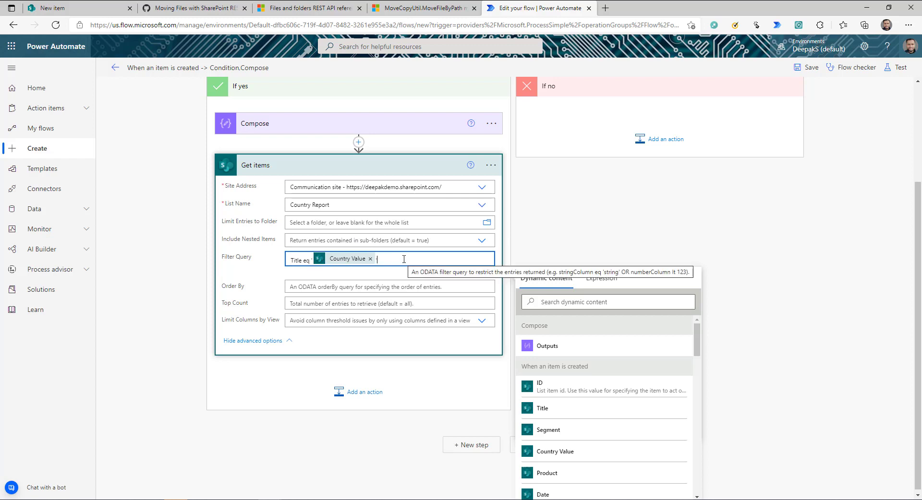
click(82, 7)
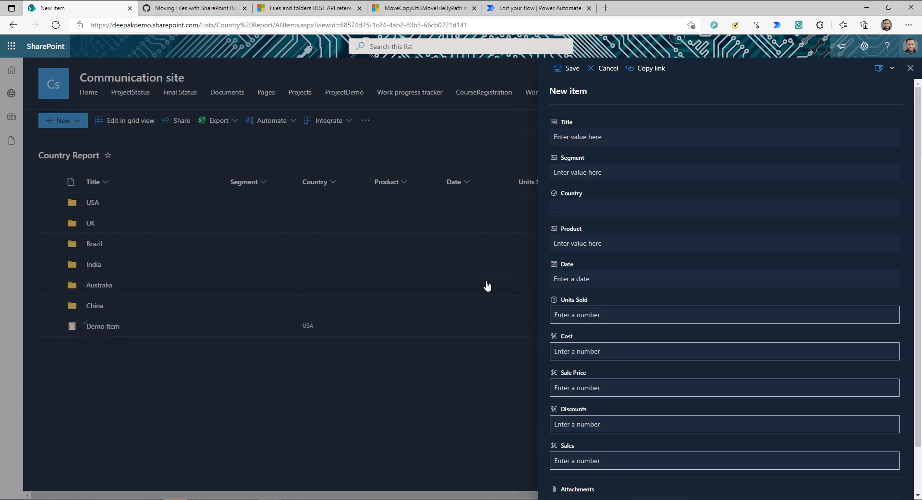
click(910, 68)
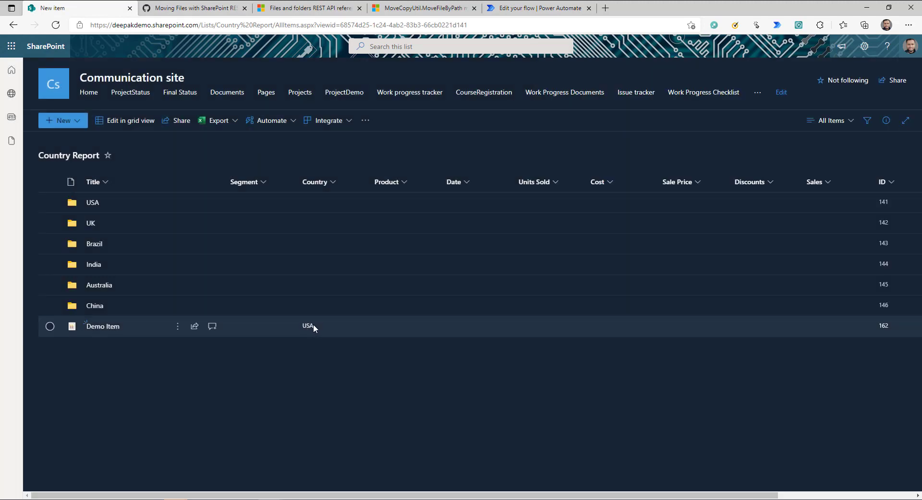
Compare the Country Value filter in the flow with the USA folder in the list, and return to the flow
click(520, 7)
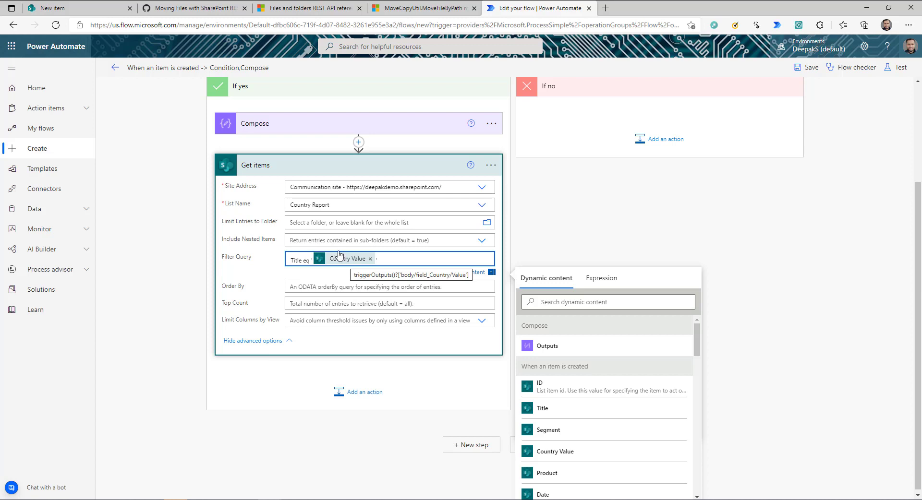
click(71, 6)
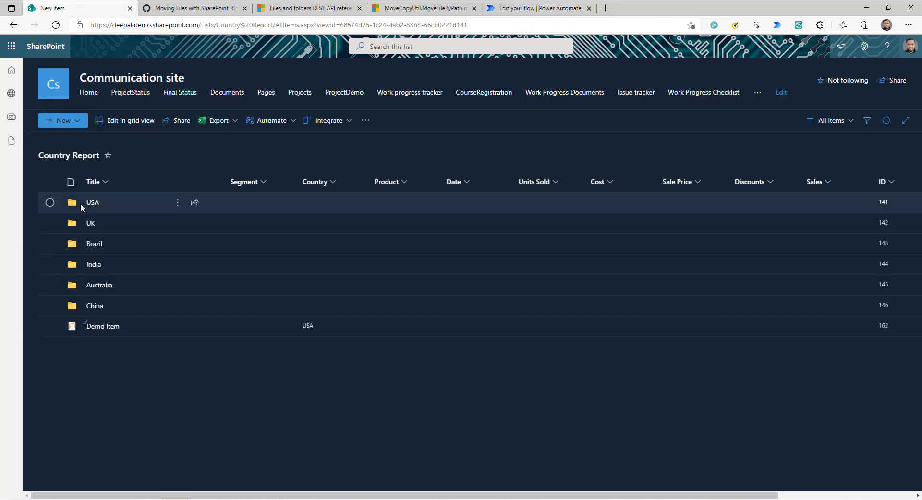
click(49, 202)
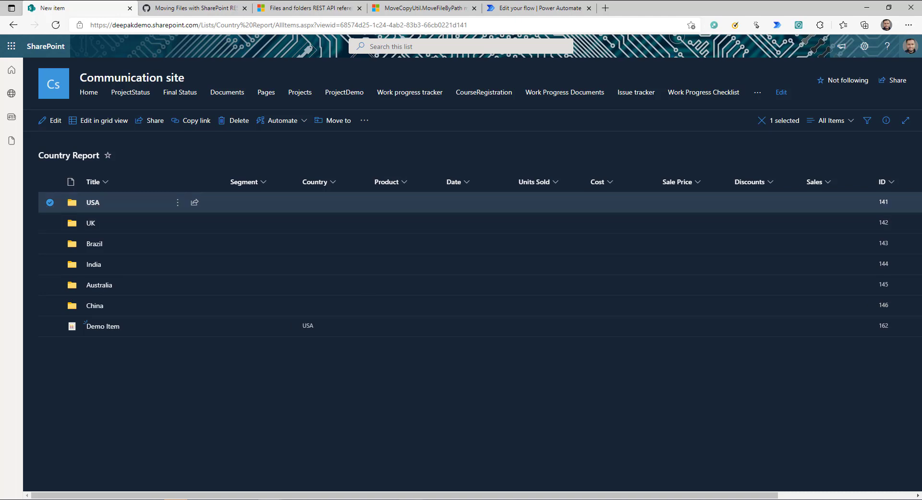
key(ctrl+shift+Tab)
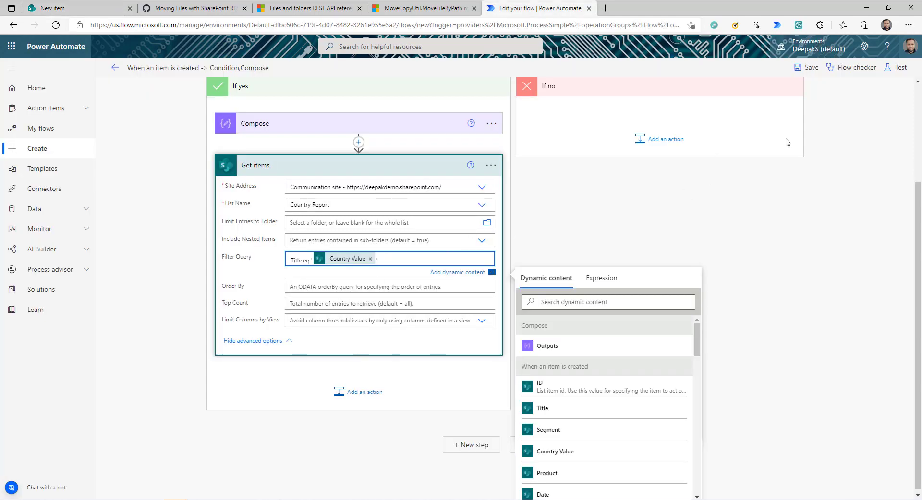
Add a Compose action after Get items in the If yes branch with the Get items Identifier as its input
click(377, 334)
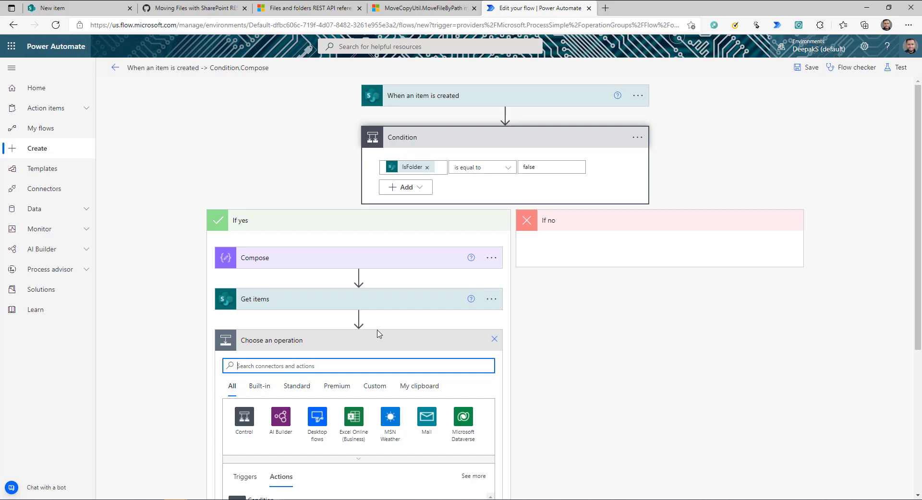
text(compose)
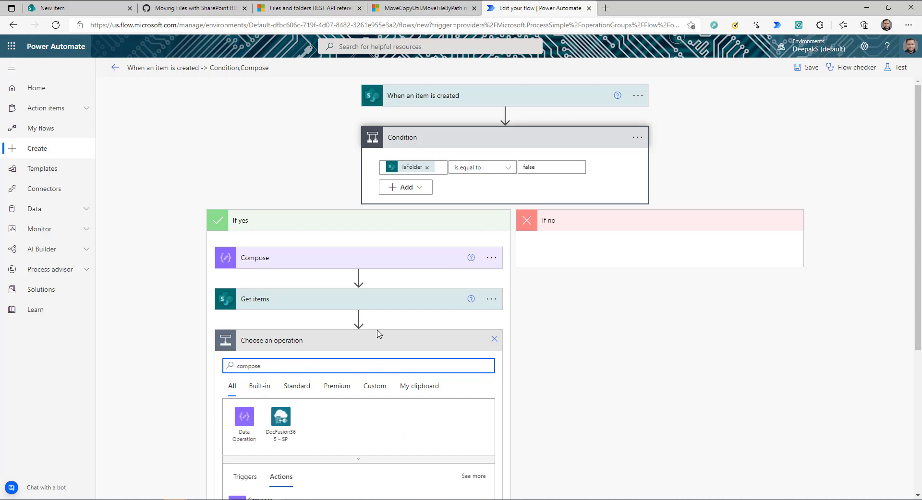
scroll(411, 382, down, 2)
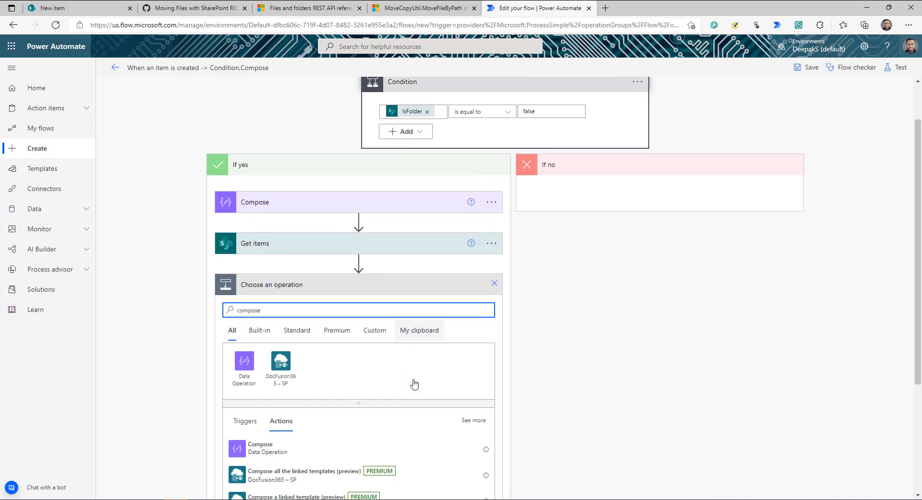
click(258, 438)
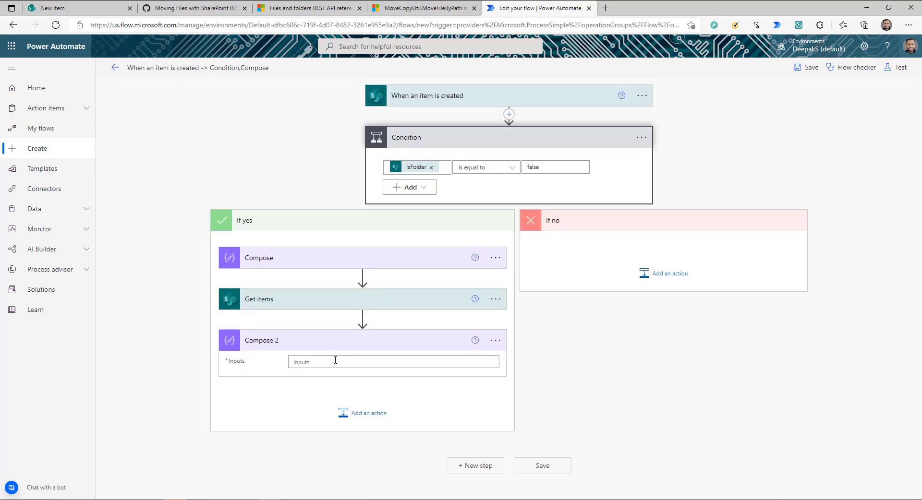
scroll(582, 426, down, 10)
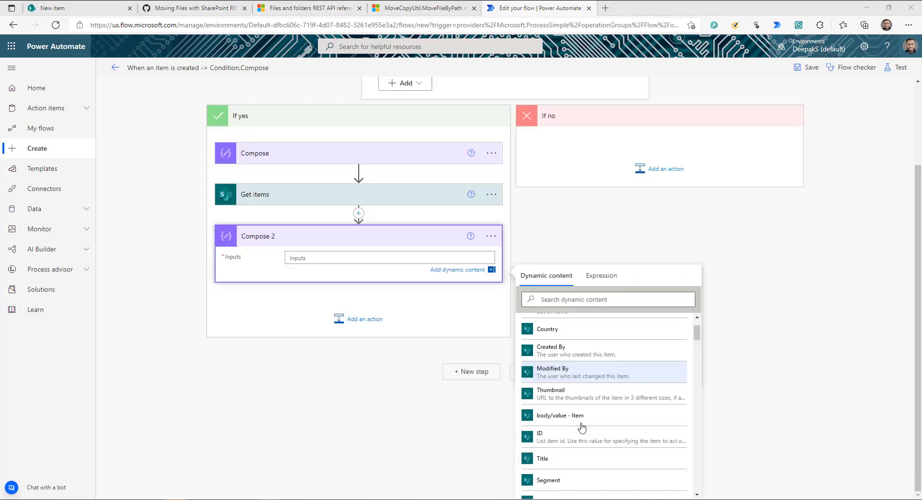
scroll(582, 433, down, 10)
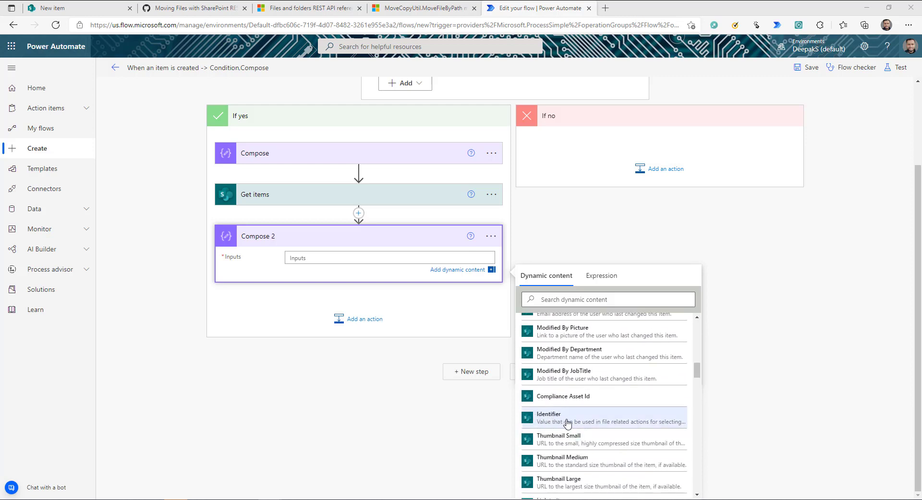
click(577, 423)
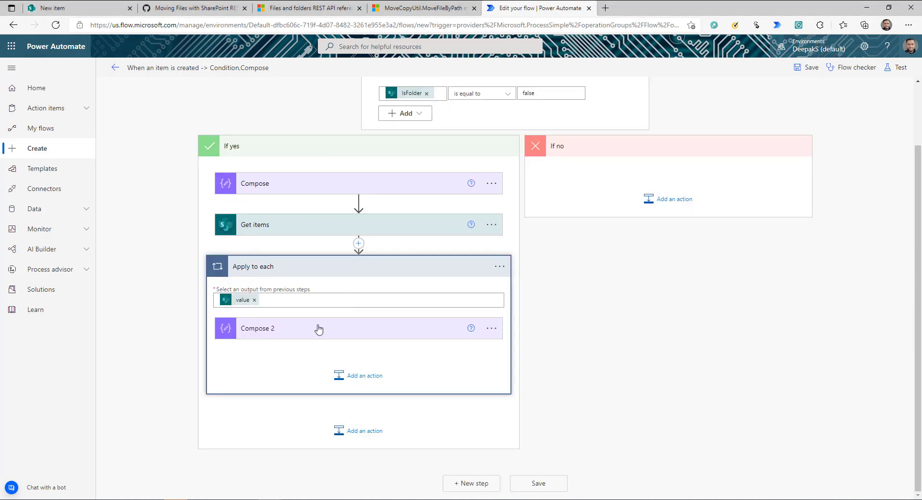
Clear the Identifier from Compose 2 and move that action out of Apply to each to directly after Get items
click(300, 228)
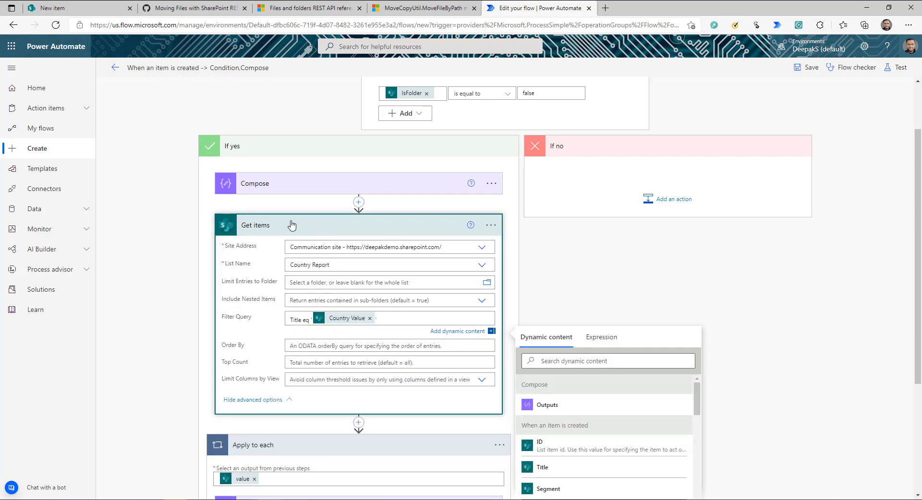
click(292, 225)
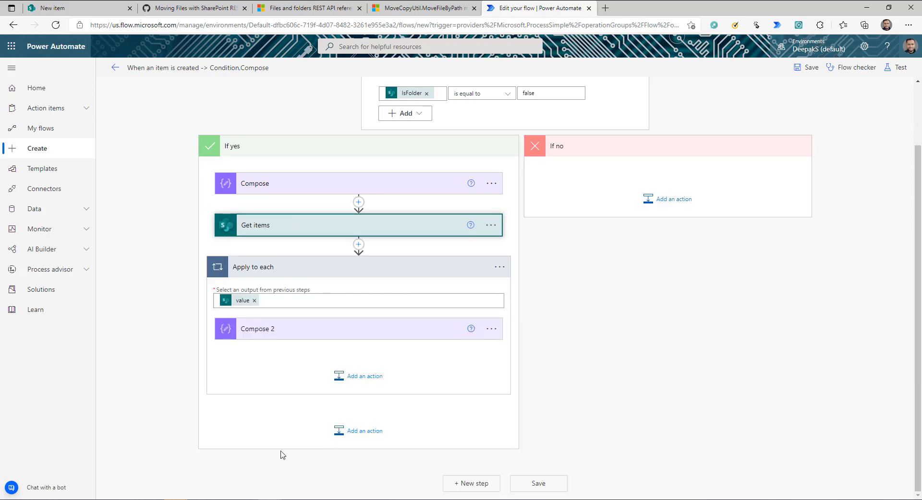
click(295, 330)
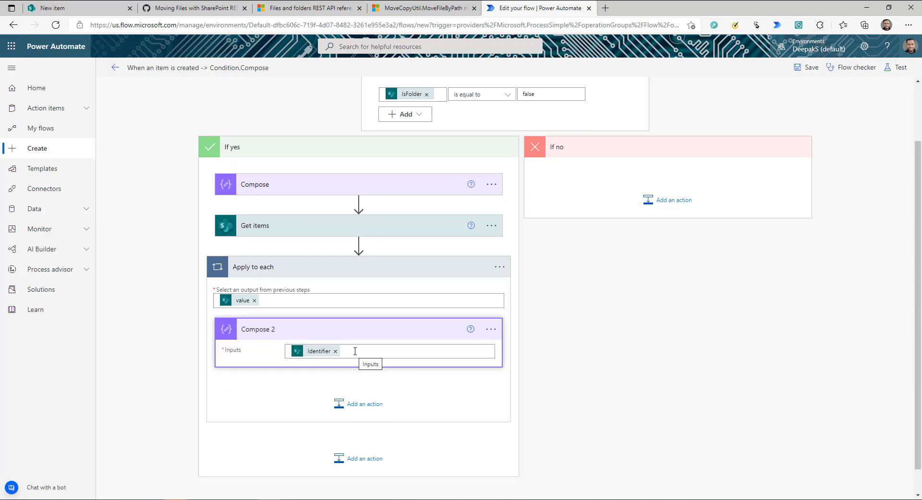
click(315, 352)
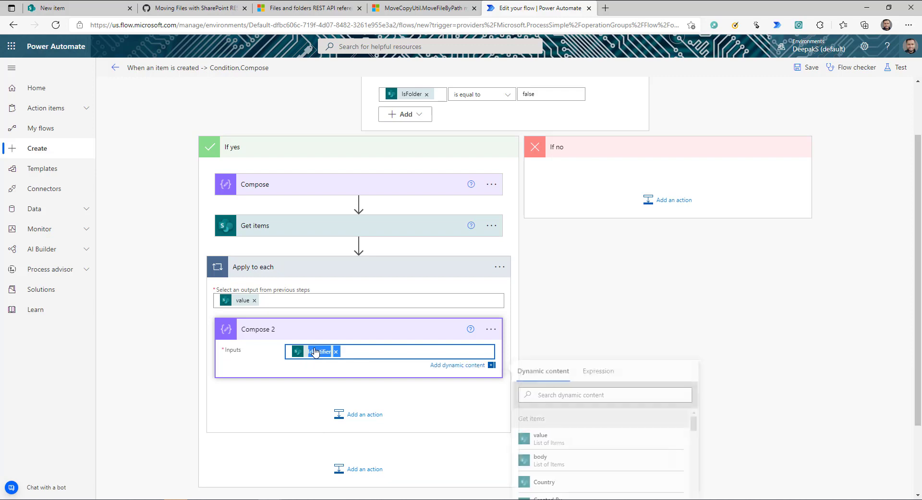
scroll(612, 342, down, 1)
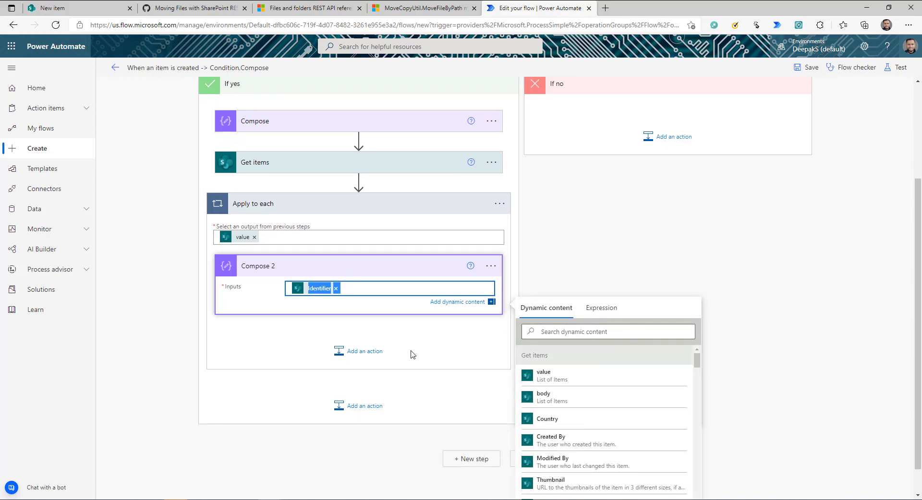
click(335, 288)
drag(340, 266, 355, 224)
Copy the Get items value token from Apply to each and return to the empty Compose 2 input
click(327, 263)
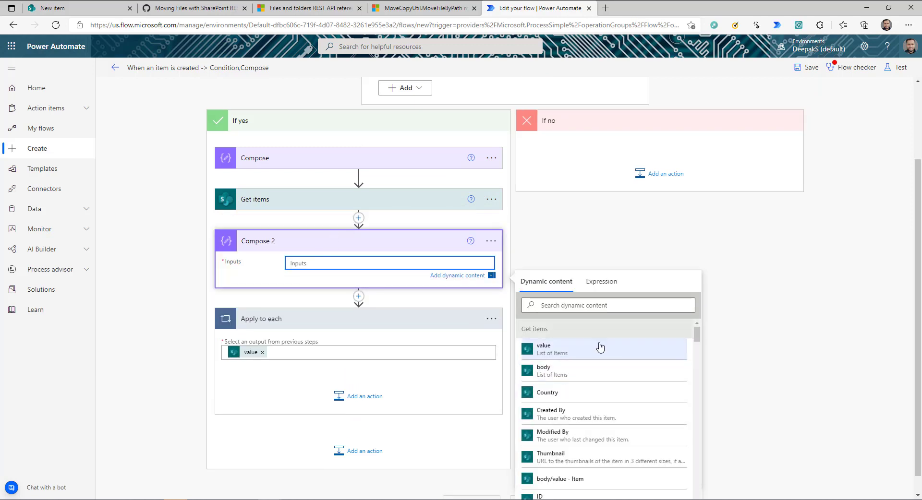
click(603, 281)
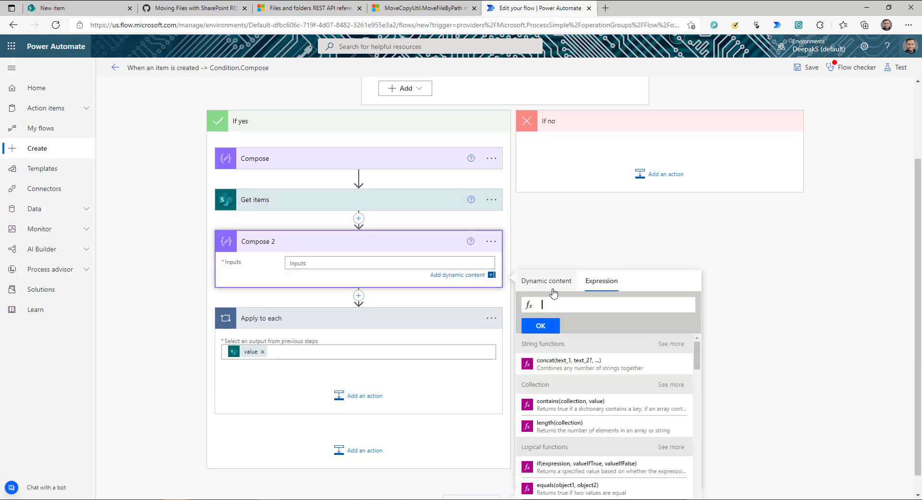
scroll(259, 337, down, 1)
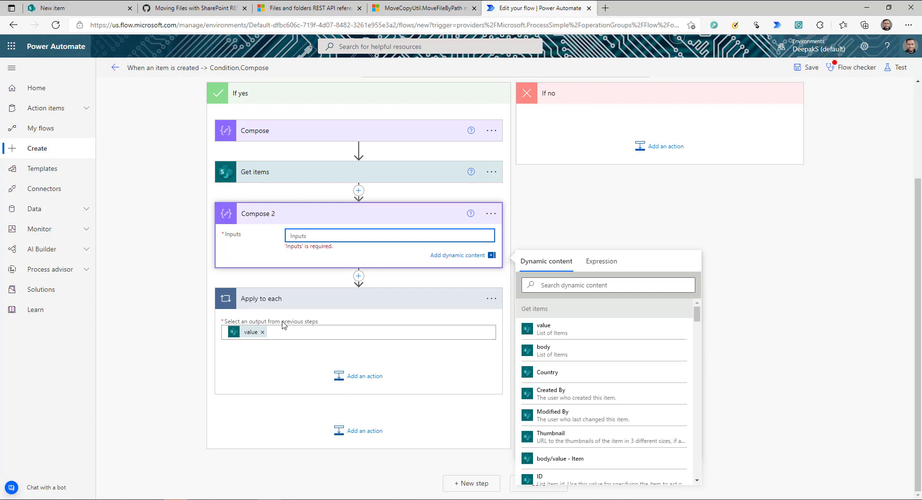
click(246, 335)
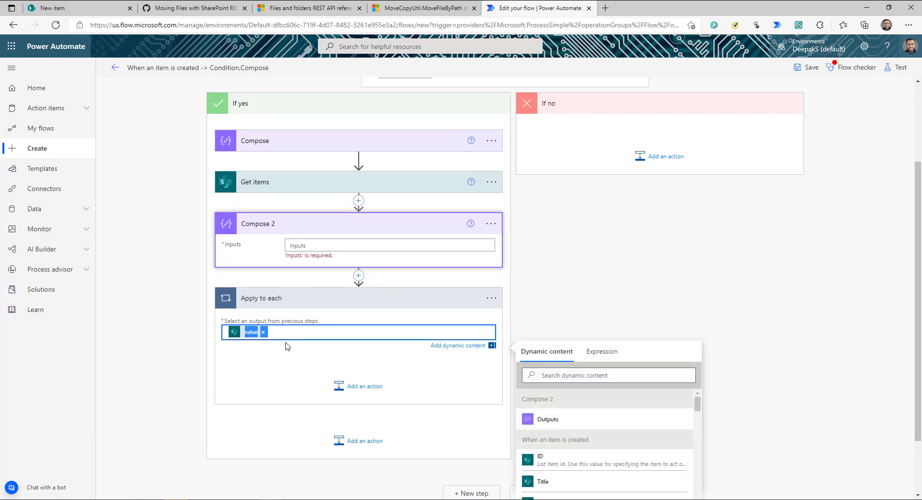
click(290, 244)
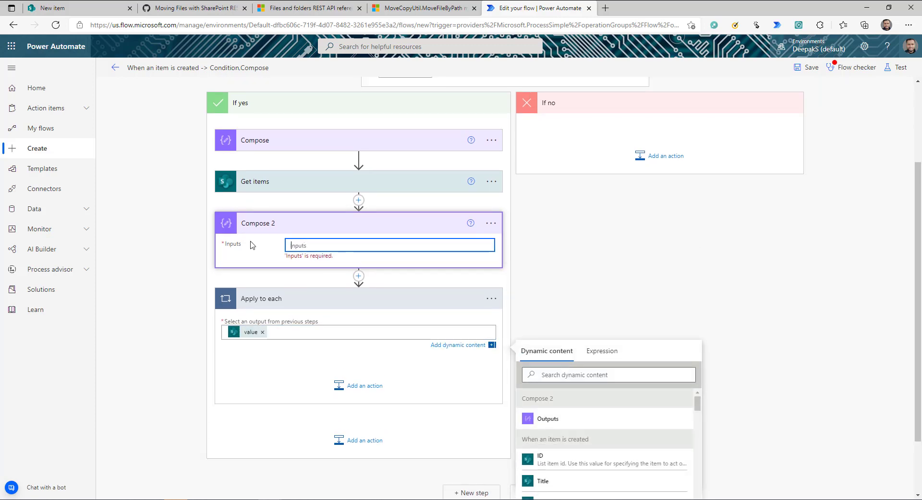
Paste the copied token as an expression for Compose 2 and strip its wrapper to leave outputs('Get_items')?['body/value']
click(601, 271)
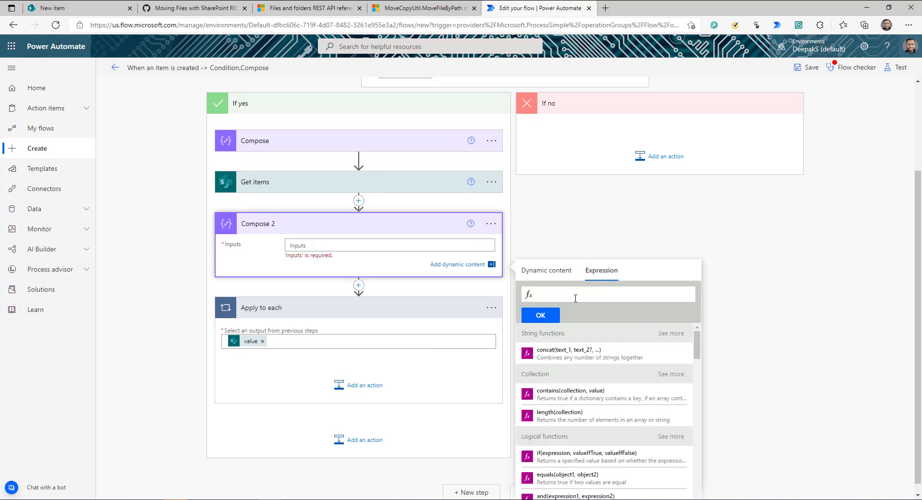
text(@{outputs('Get_items')?['body/value']})
key(BackSpace)
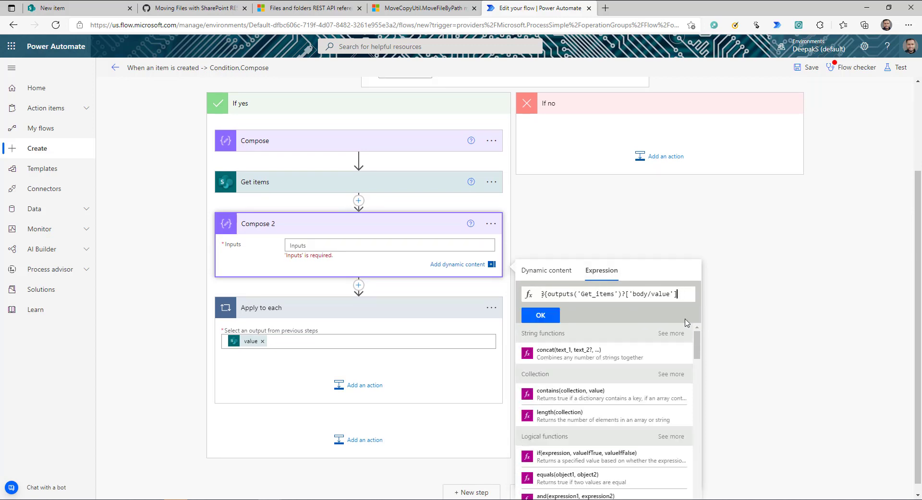
key(Home)
key(Right)
key(Right)
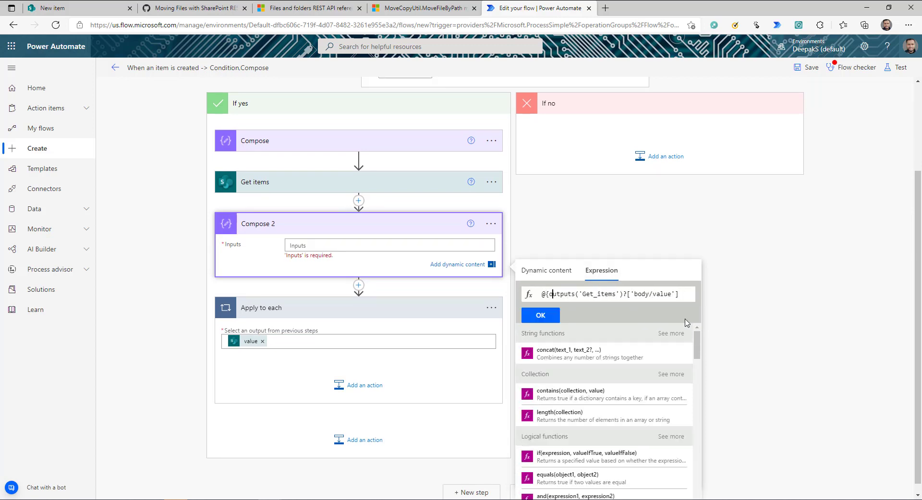
key(Delete)
key(Delete)
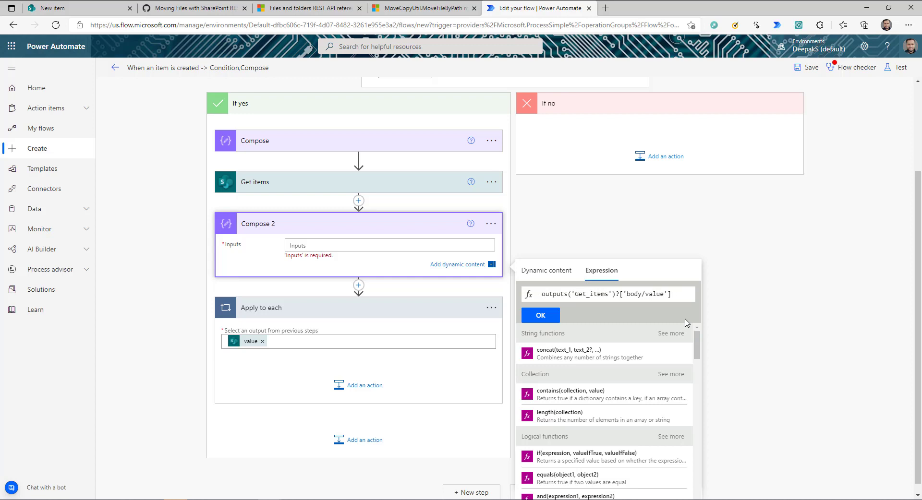
Append the index [0] to the end of the Compose 2 expression to take the first returned item
key(shift+Right)
key(shift+Right)
key(shift+Right)
key(shift+Right)
key(shift+Right)
key(shift+Right)
key(shift+Right)
key(shift+Right)
key(shift+Right)
key(shift+Right)
key(shift+Right)
key(shift+Right)
key(shift+Right)
key(shift+Right)
key(shift+Right)
key(shift+Right)
key(shift+Right)
key(shift+Right)
key(shift+Right)
key(shift+Right)
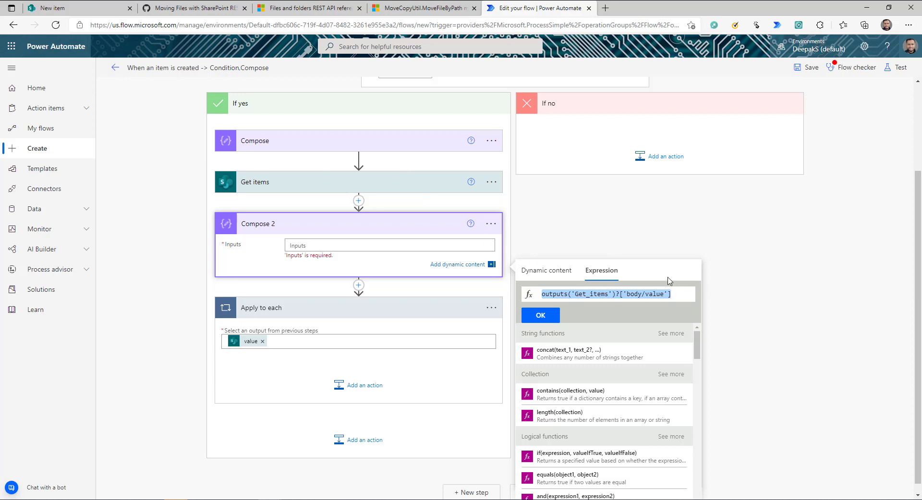
click(673, 294)
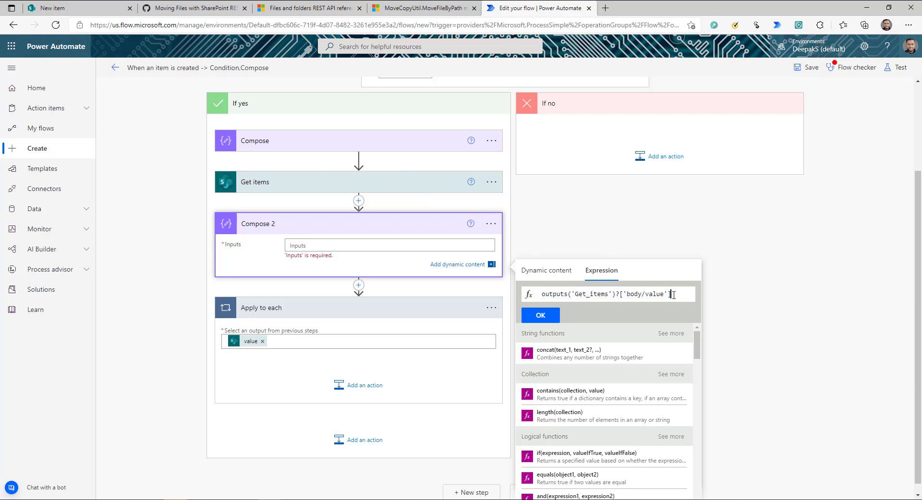
text([0)
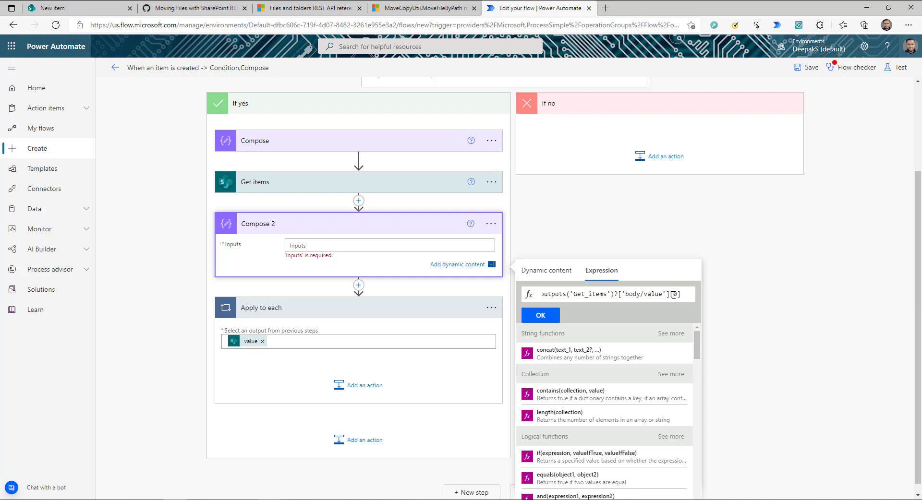
Append ?['{Identifier}'] to the Compose 2 expression after the first-item index
text(?[)
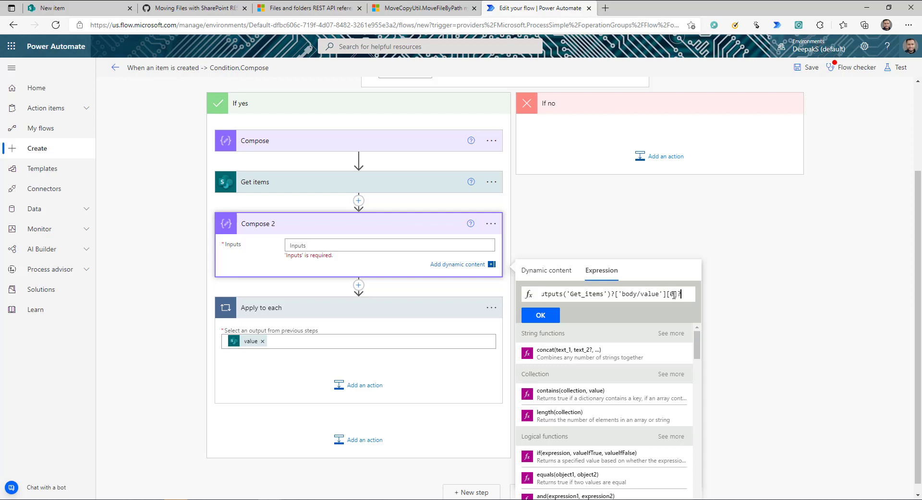
text(')
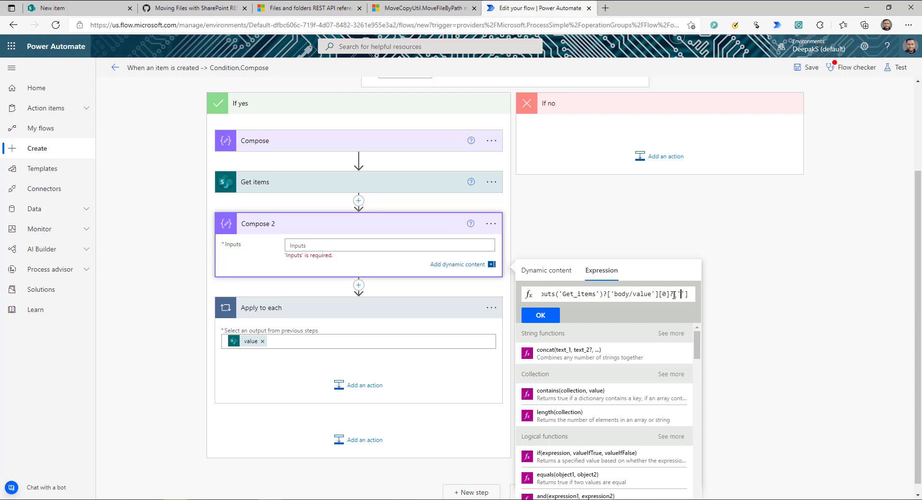
text({)
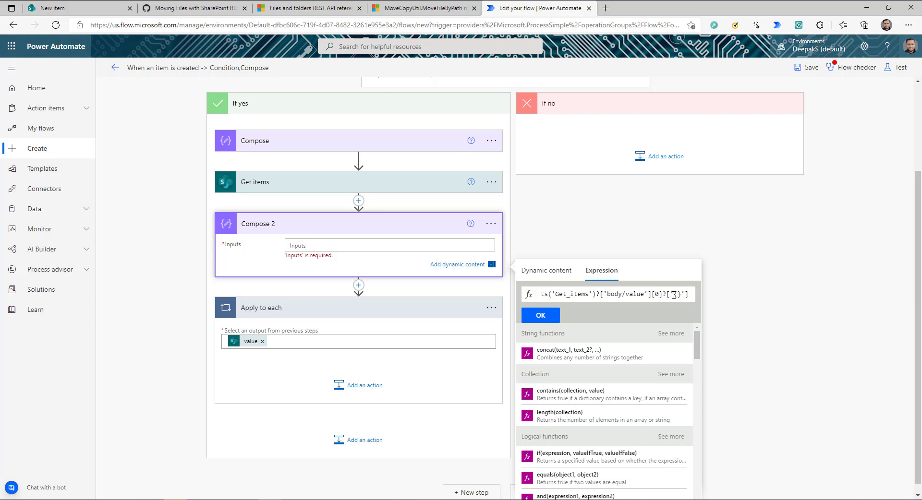
text(Inde)
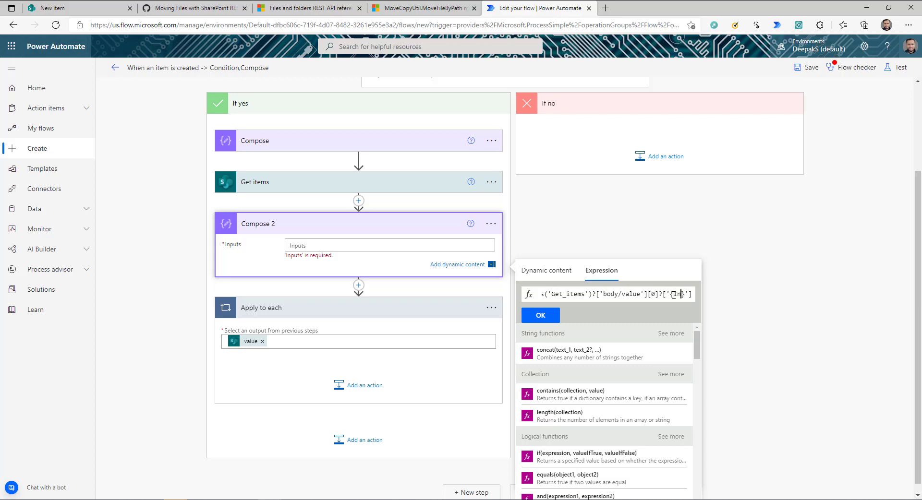
text(ntifer)
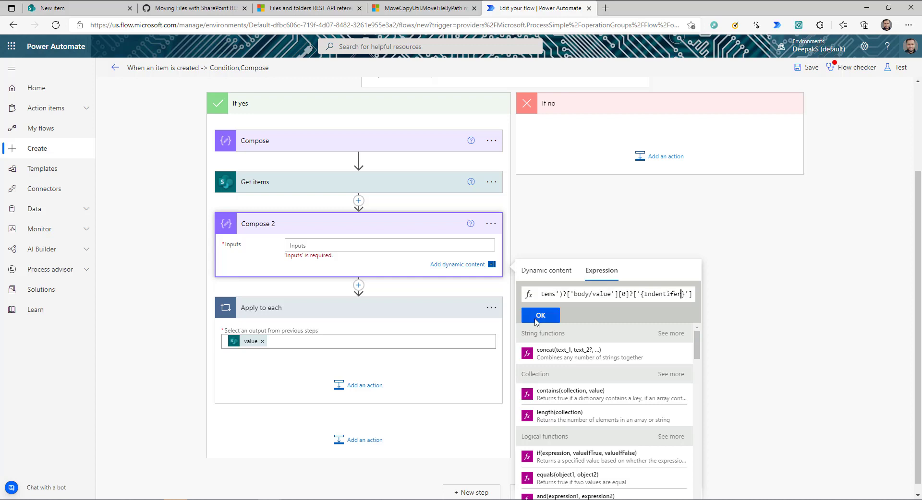
Copy the full expression into Visual Studio Code below the request JSON and review its first-item and Identifier parts
key(ctrl+a)
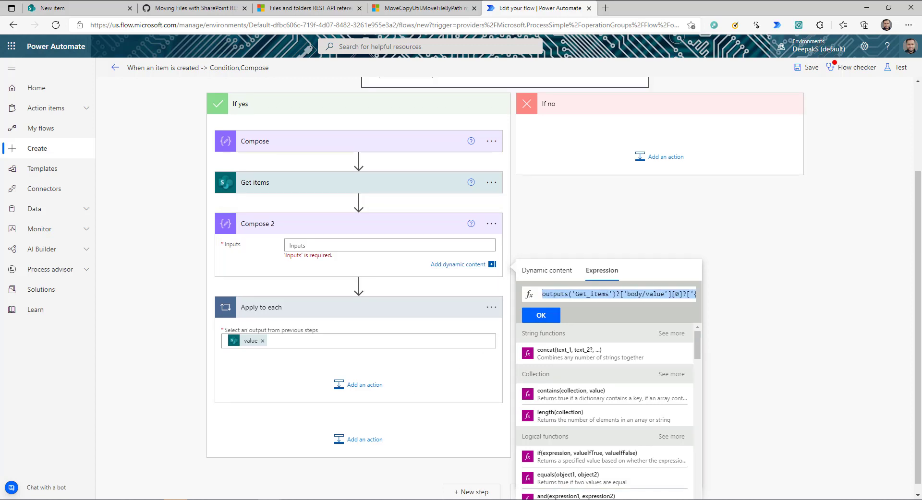
key(alt+Tab)
click(465, 269)
key(Return)
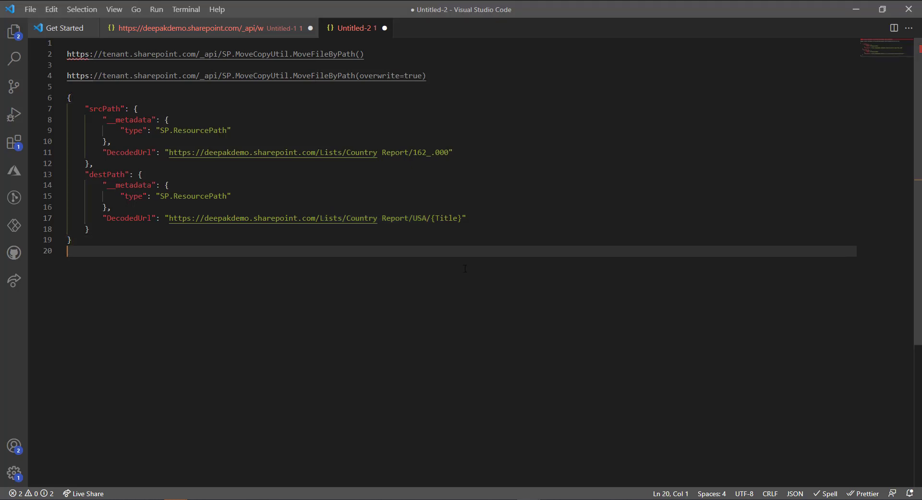
text(outputs('Get_items')?['body/value'][0]?['{Identifier}'])
drag(67, 272, 315, 272)
drag(235, 273, 31, 274)
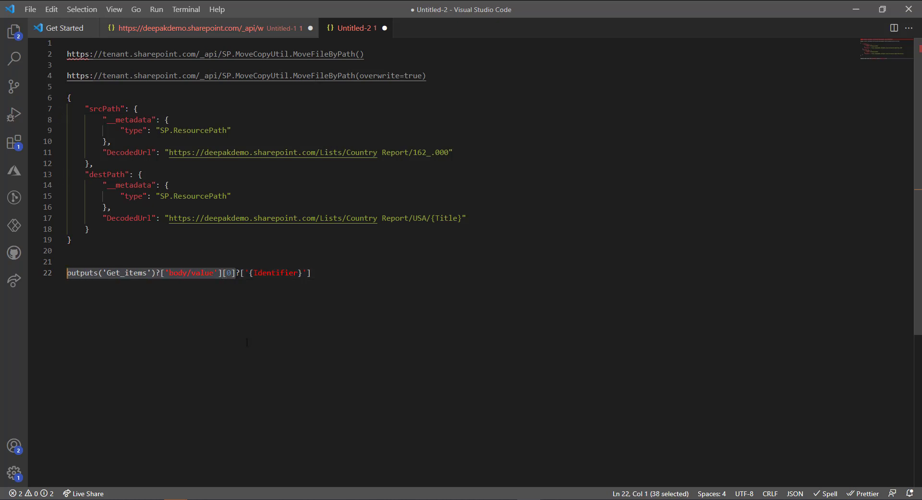
double_click(269, 273)
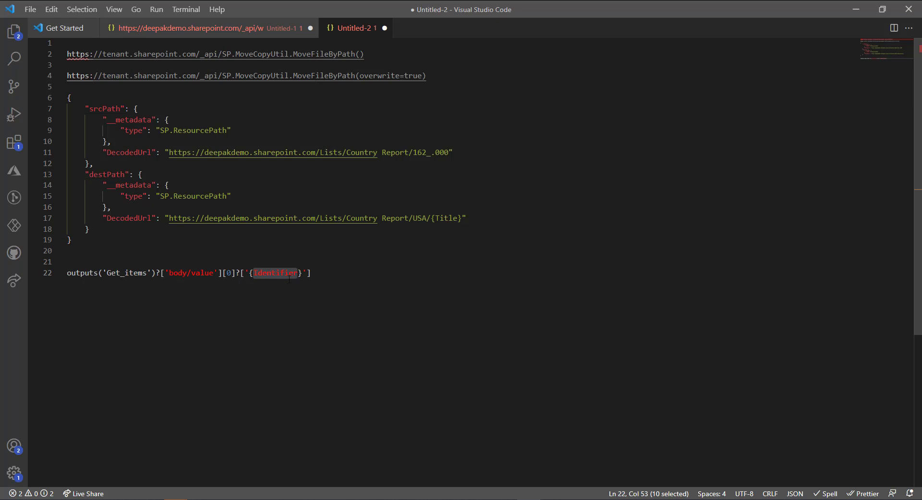
click(320, 274)
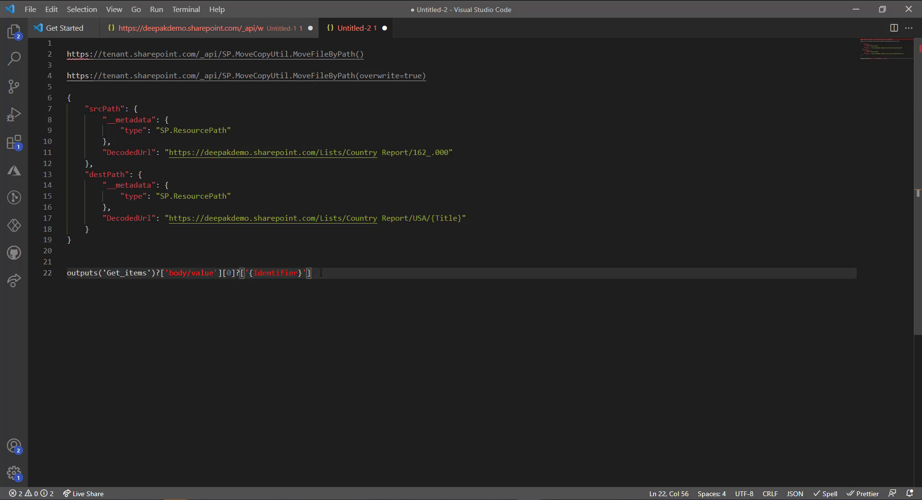
Return to Power Automate, insert the expression as the Compose 2 input, and delete the Apply to each loop
key(alt+Tab)
click(545, 317)
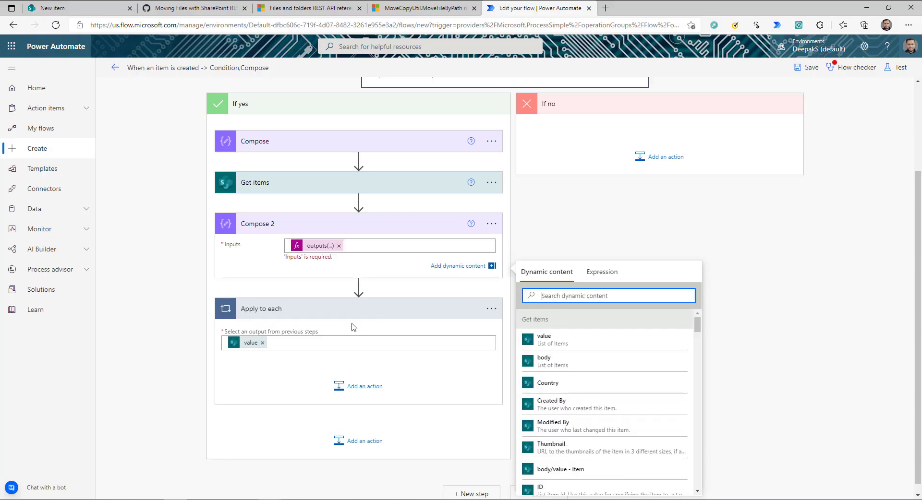
click(492, 303)
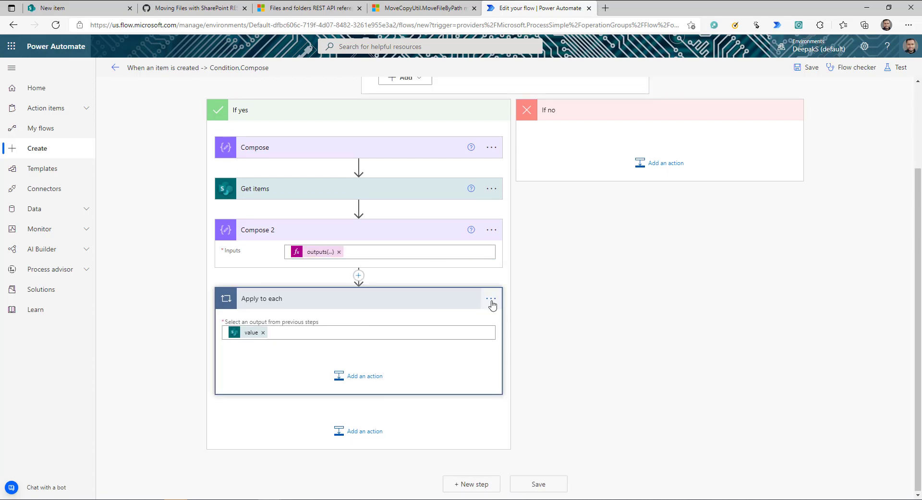
click(490, 300)
click(530, 418)
key(Return)
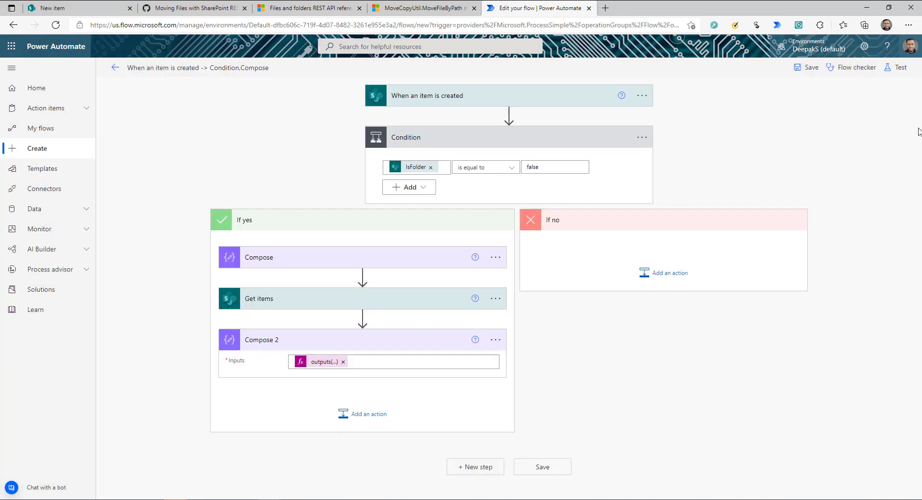
Save and test the flow with the most recent trigger run, and examine the folder path in Compose 2
click(899, 68)
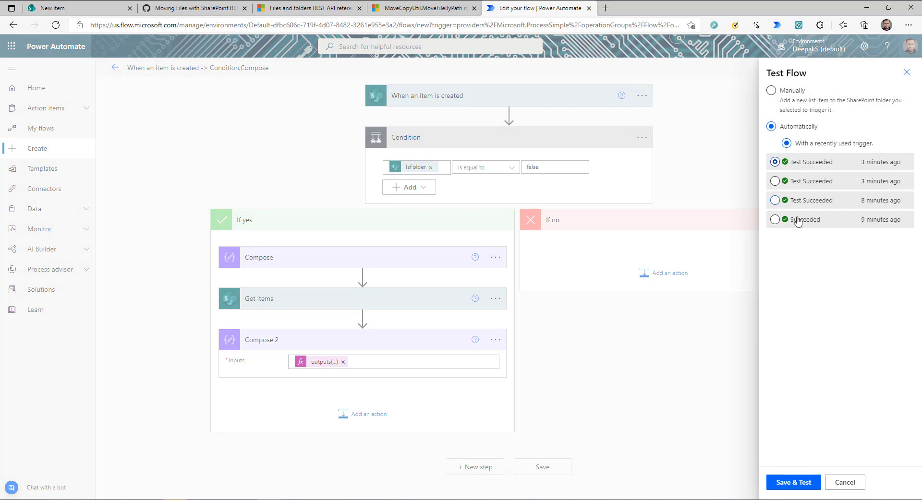
click(797, 482)
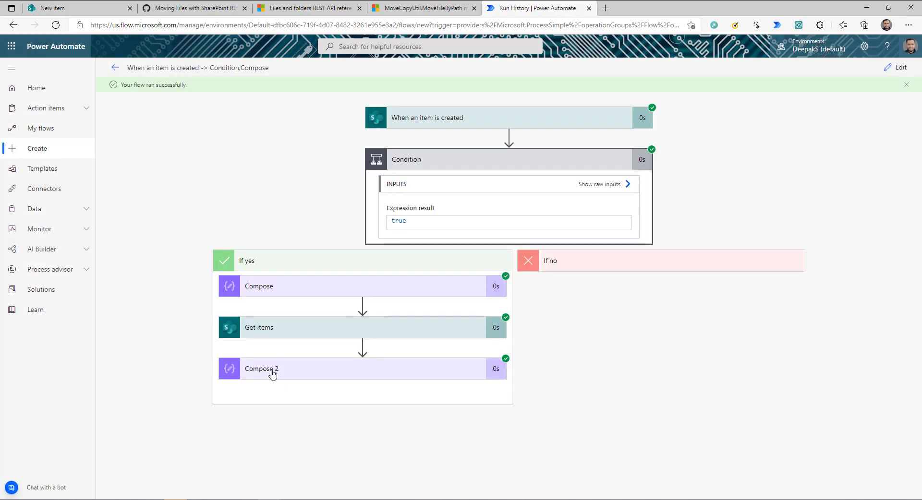
click(273, 374)
scroll(450, 410, down, 2)
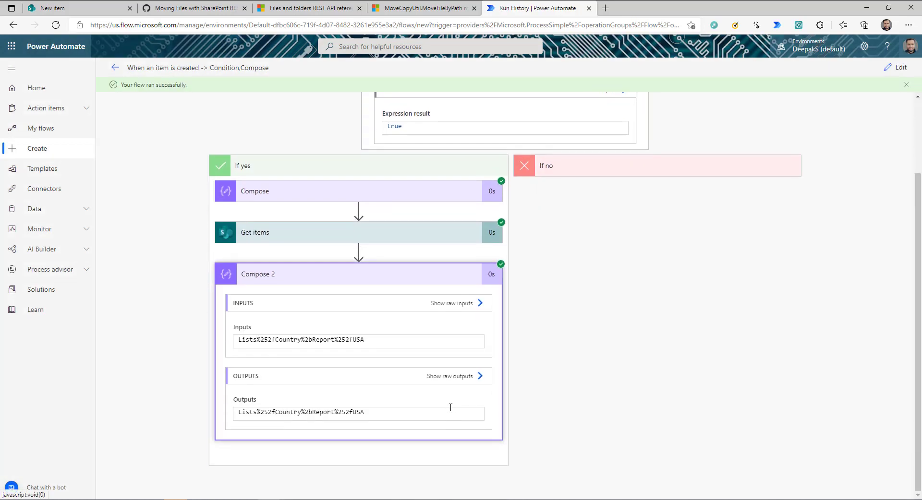
drag(374, 340, 234, 338)
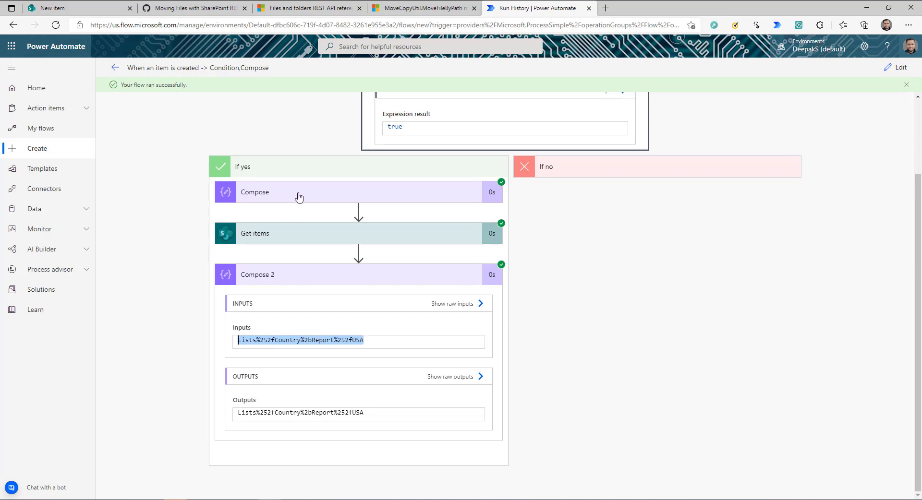
drag(338, 340, 366, 340)
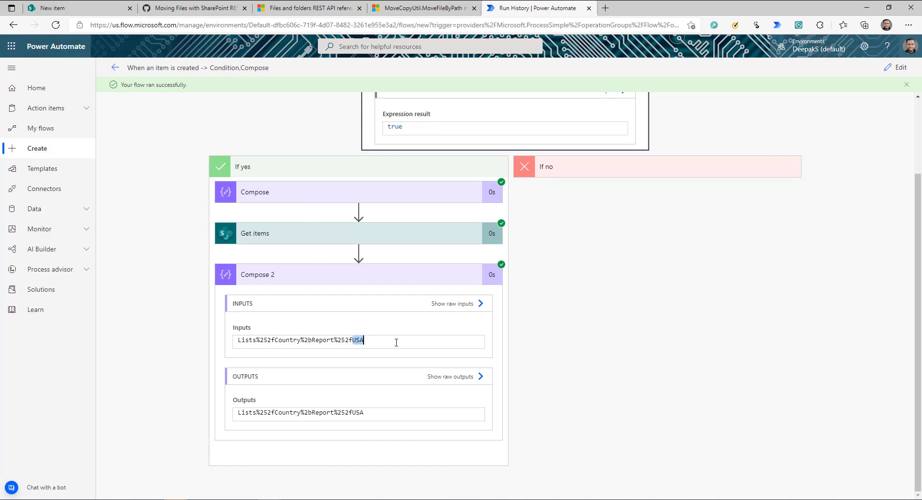
drag(396, 342, 230, 344)
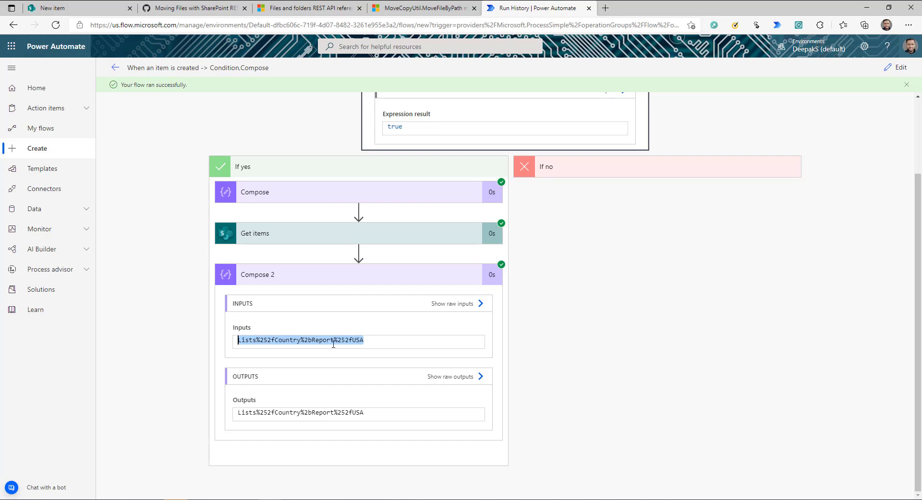
Edit the flow and put decodeUriComponent( in front of the existing Compose 2 expression
click(894, 67)
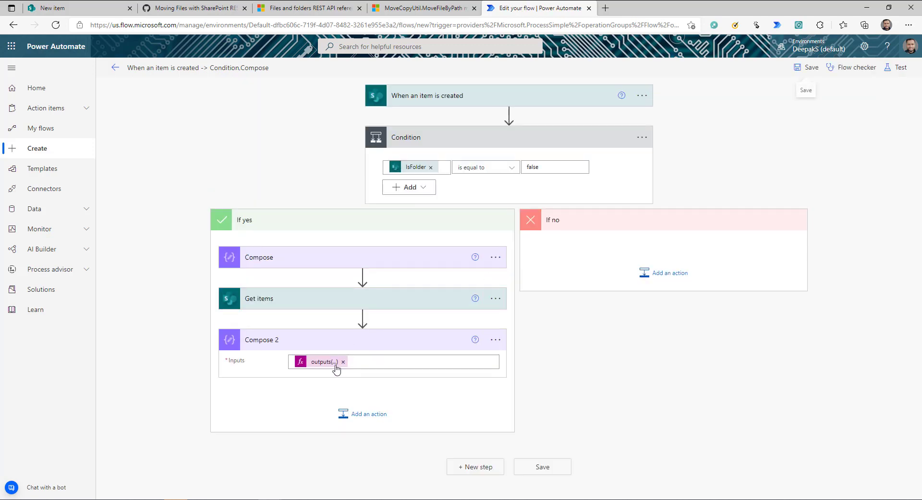
click(323, 364)
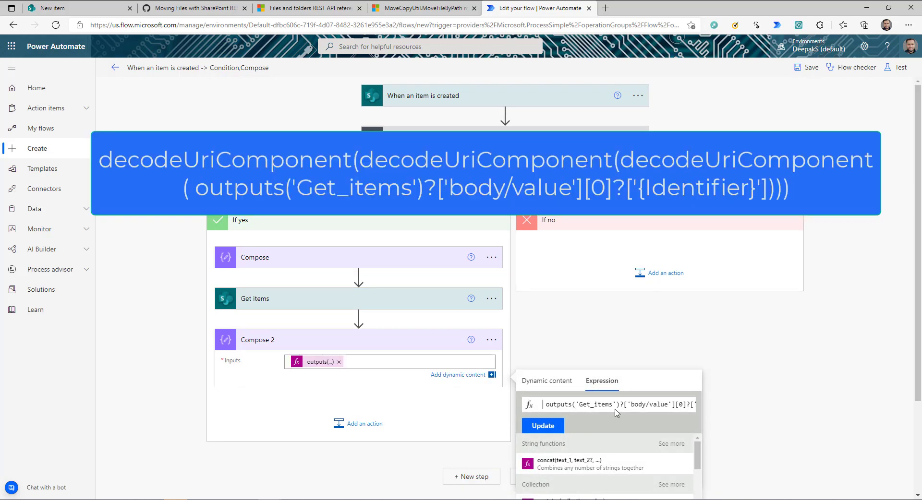
text(decodeUriComponent )
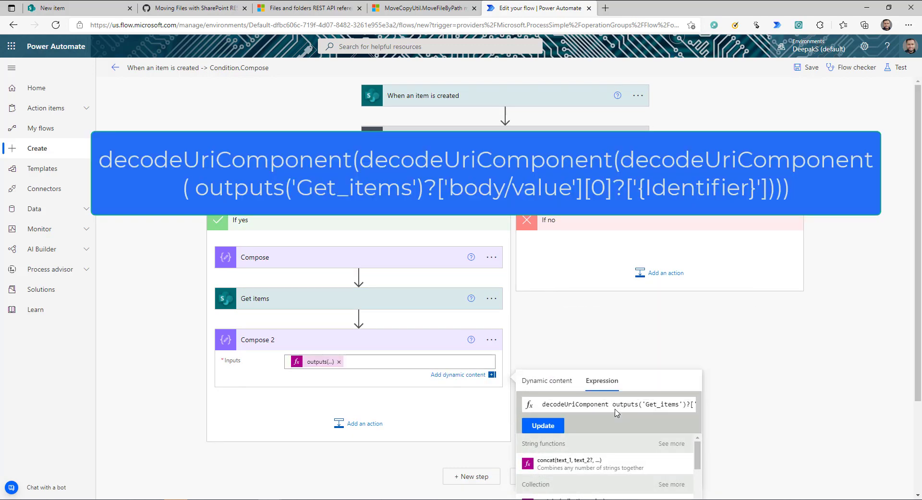
text(()
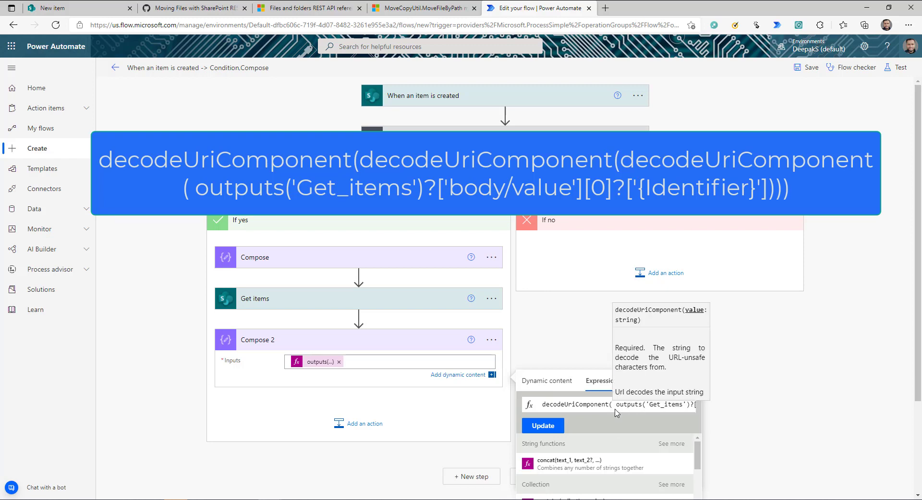
Duplicate the decodeUriComponent( prefix in the Compose 2 expression to nest three decoding calls
key(shift+Left)
key(shift+Left)
key(shift+Left)
key(shift+Left)
key(shift+Left)
key(shift+Left)
key(shift+Left)
key(shift+Left)
key(shift+Left)
key(shift+Left)
key(shift+Left)
key(shift+Left)
key(shift+Left)
key(shift+Left)
key(shift+Left)
key(shift+Left)
key(shift+Left)
key(shift+Left)
key(shift+Left)
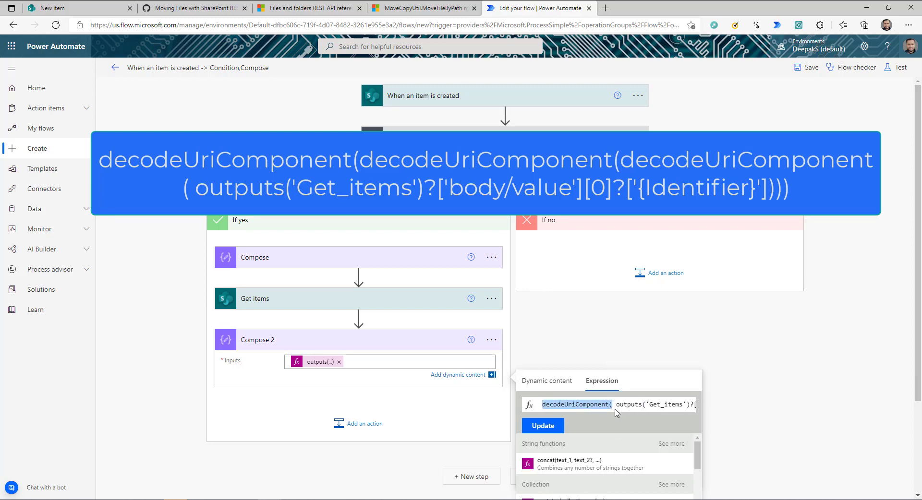
key(ctrl+c)
key(ctrl+v)
key(ctrl+v)
Add the closing parentheses for the nested decodeUriComponent calls at the expression's end and update the Compose 2 input
key(Right)
key(Right)
key(Right)
key(Right)
key(Right)
key(Right)
key(Right)
key(Right)
key(Right)
key(Right)
key(Right)
key(Right)
key(Right)
key(Right)
key(Right)
key(Right)
key(Right)
key(Right)
key(Right)
key(Right)
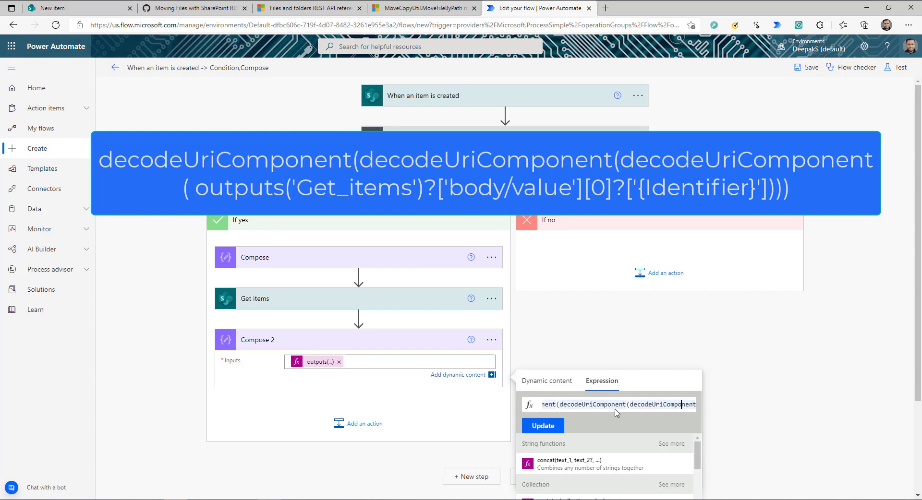
key(End)
text()))
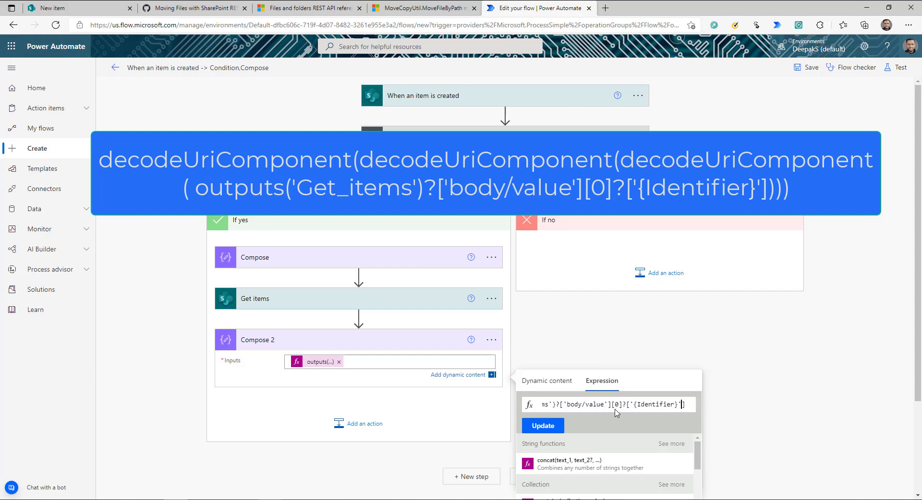
click(543, 426)
Save and test the flow automatically with a recent trigger run, and compare the folder path in Compose 2 with the item path in Compose
click(896, 67)
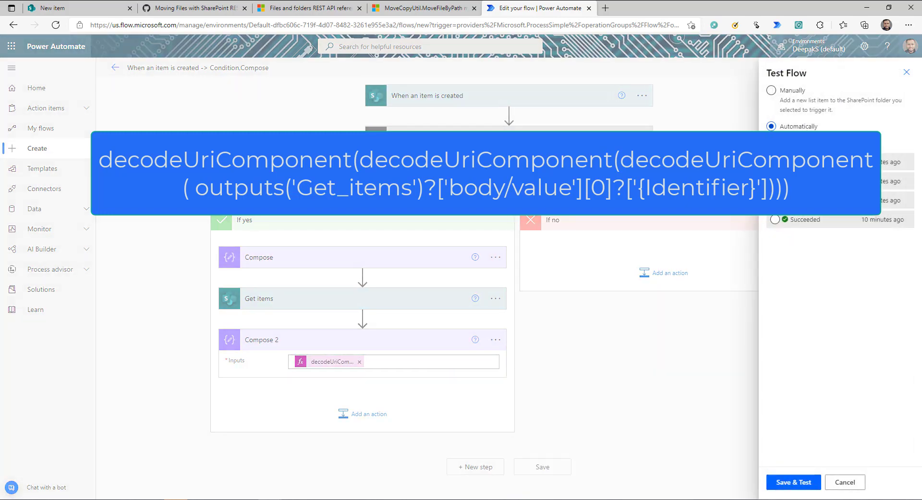
click(793, 482)
drag(328, 340, 237, 340)
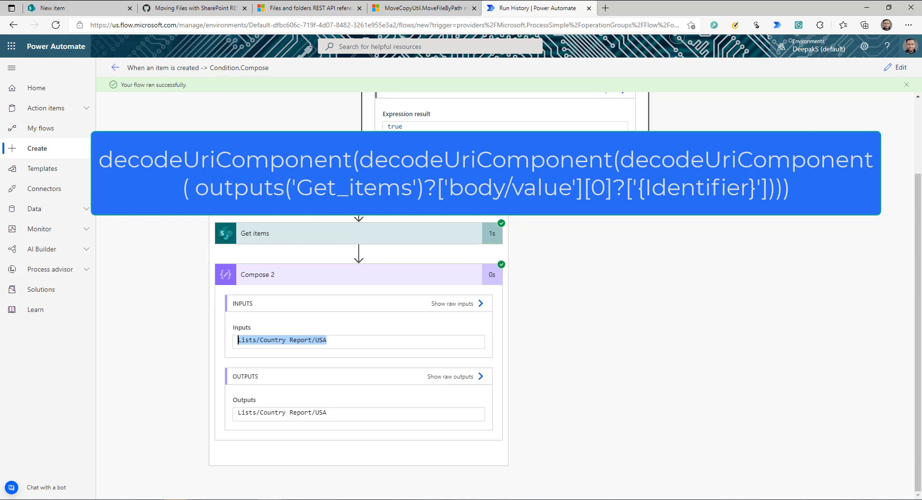
scroll(306, 243, up, 3)
drag(355, 258, 217, 260)
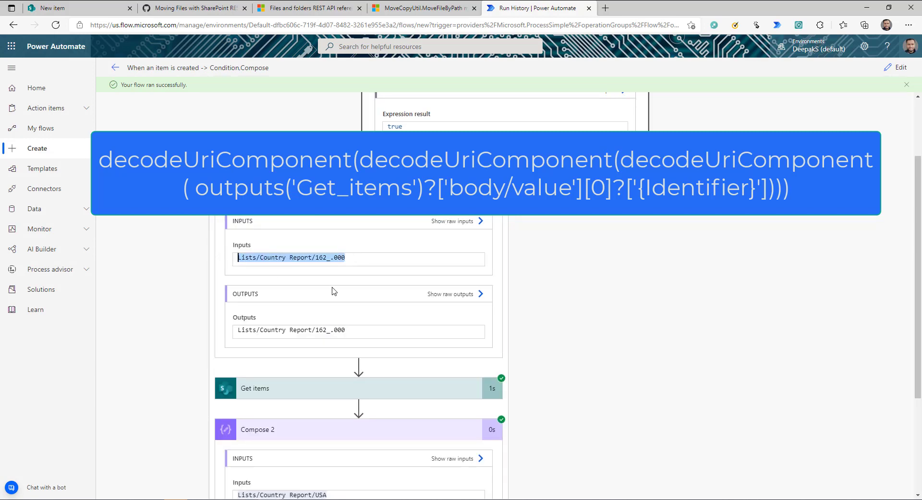
scroll(341, 324, down, 3)
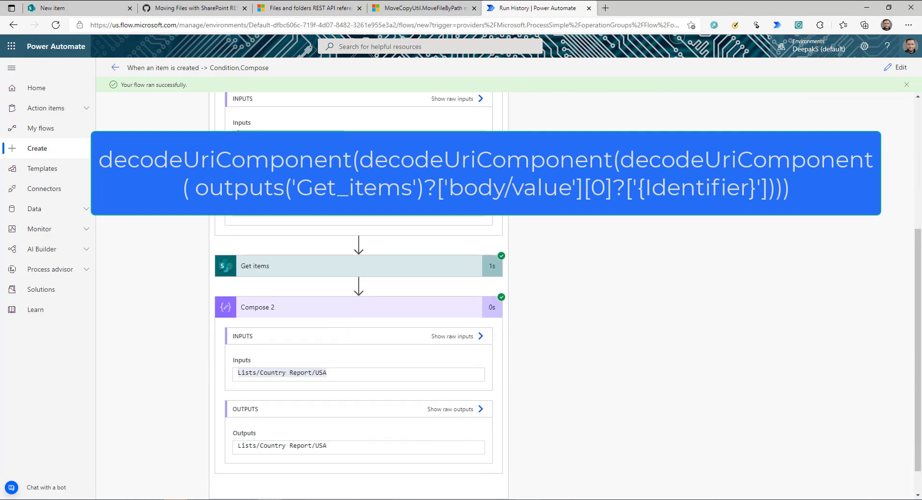
Copy the request JSON with srcPath and destPath from Visual Studio Code and return to Power Automate
key(alt+Tab)
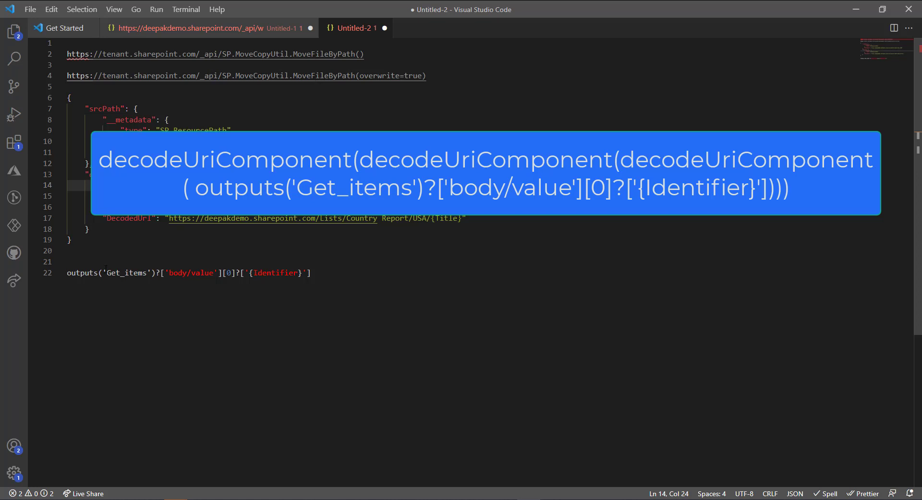
drag(82, 248, 65, 97)
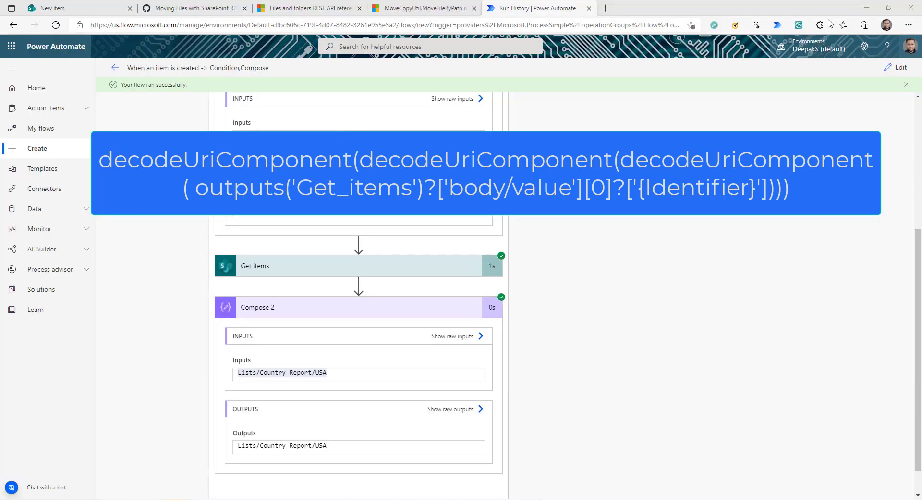
click(856, 9)
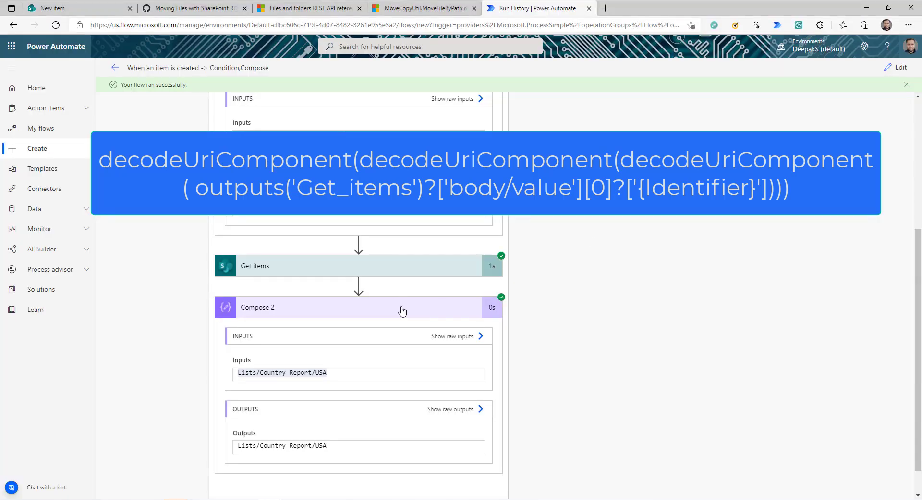
Edit the flow and add a Compose action after Compose 2 with the copied request JSON as its input
click(896, 73)
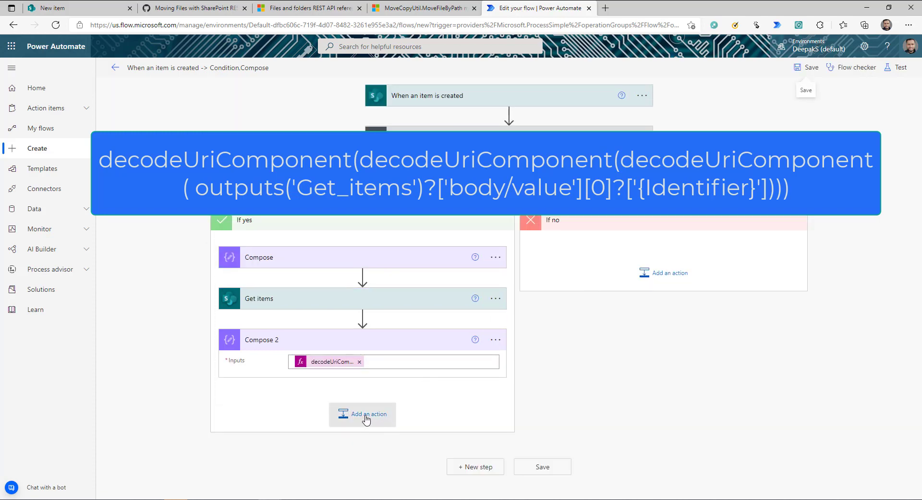
click(366, 417)
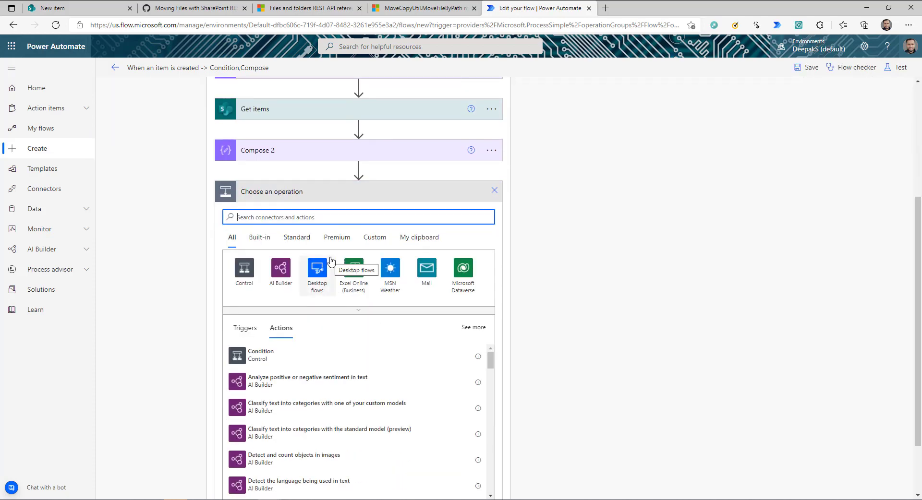
text(compose)
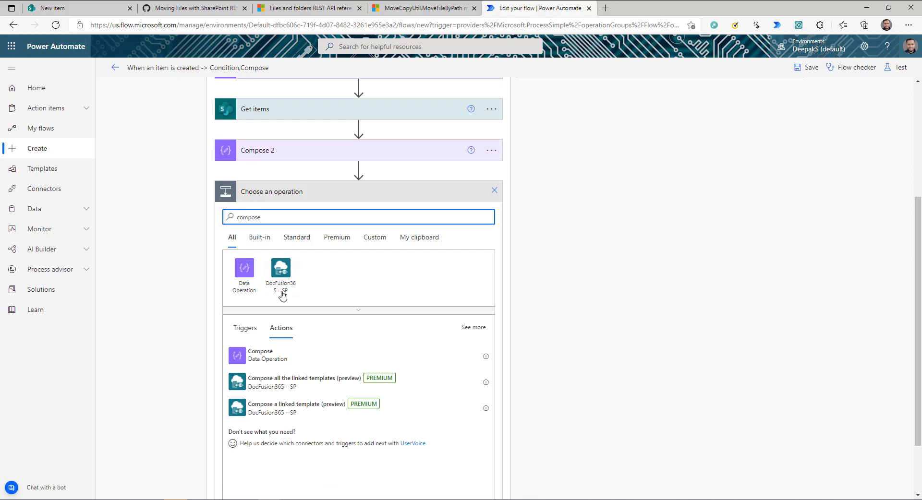
click(269, 357)
key(ctrl+v)
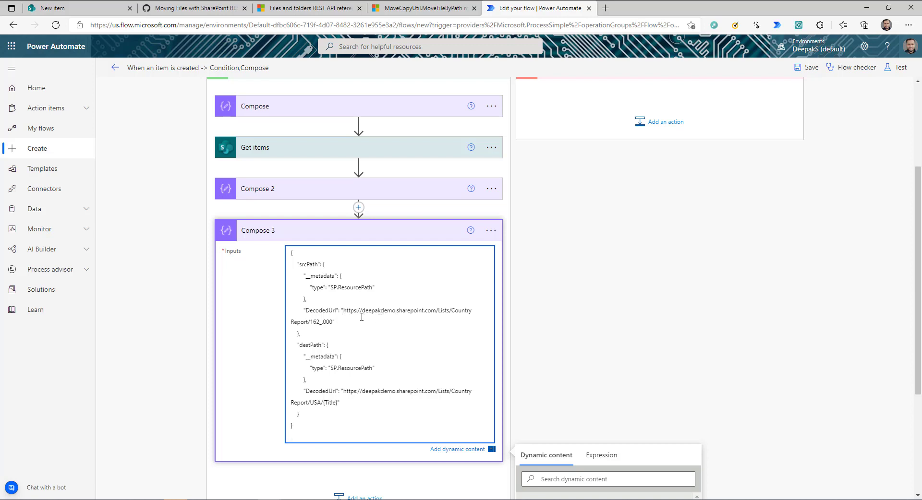
Remove Lists/Country Report/162_.000 from the srcPath DecodedUrl in Compose 3, keeping the site address and its trailing slash
drag(343, 311, 428, 310)
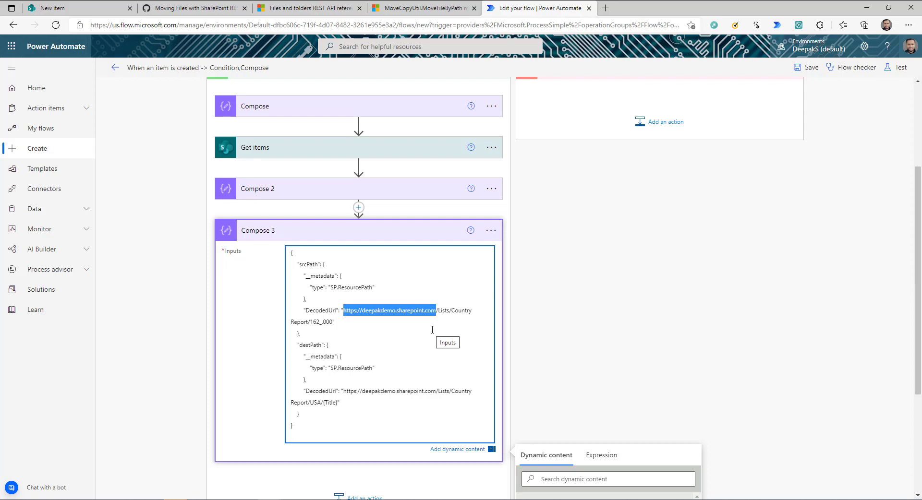
key(Left)
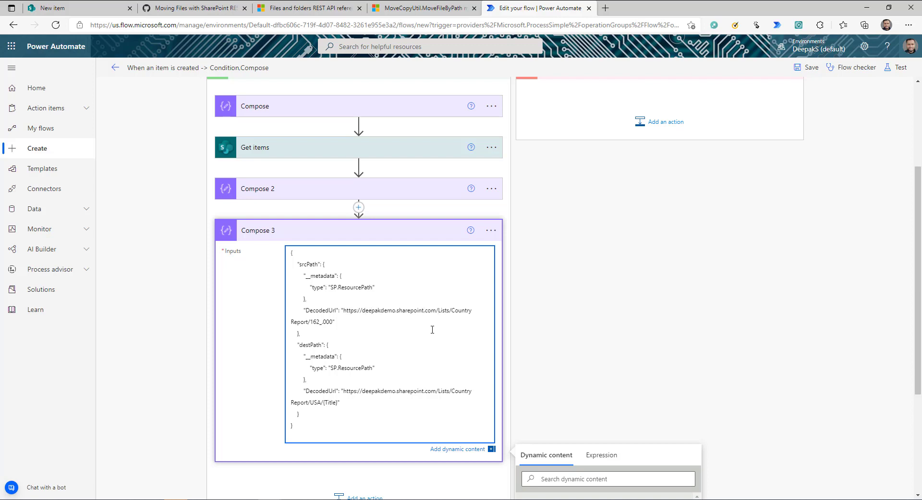
key(shift+Down)
key(shift+Up)
key(shift+Left)
drag(438, 310, 333, 323)
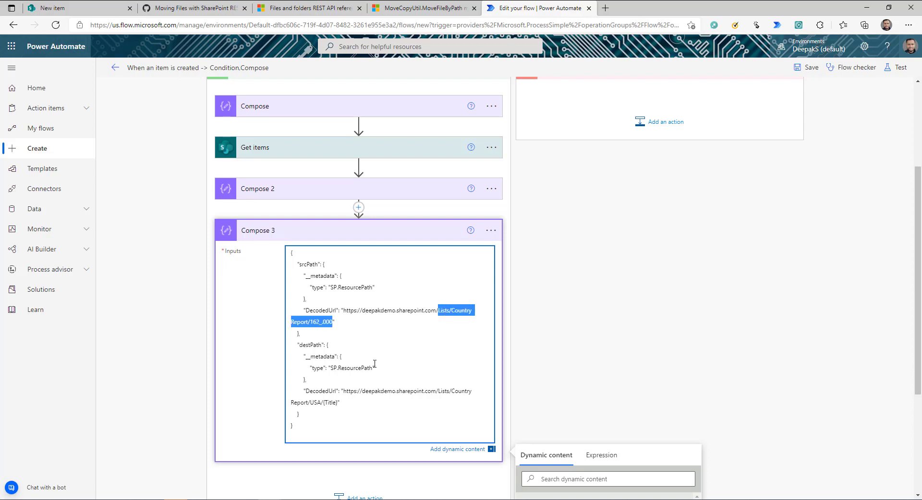
key(BackSpace)
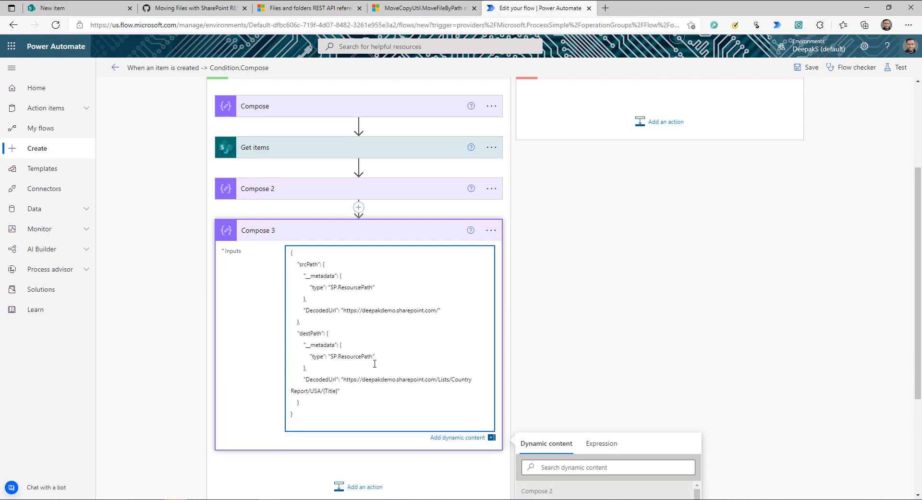
Rename the first Compose action in the If yes branch as ItemPath
scroll(640, 310, down, 3)
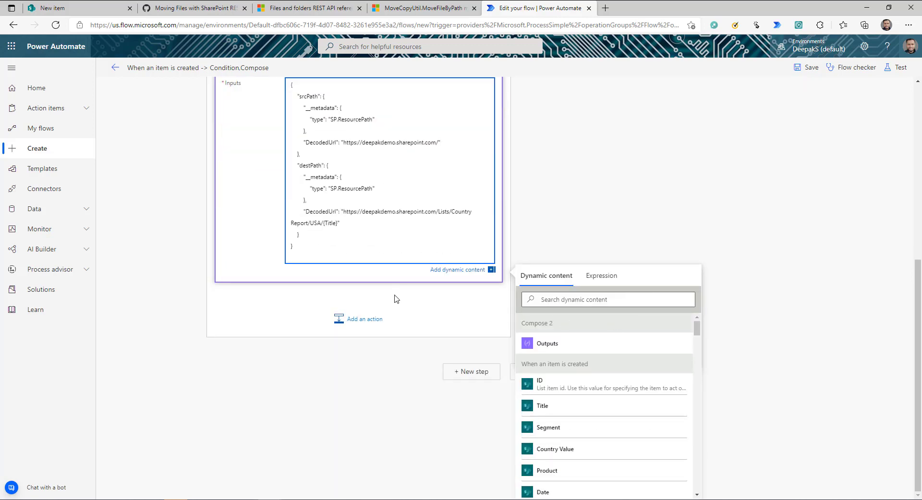
scroll(397, 299, up, 5)
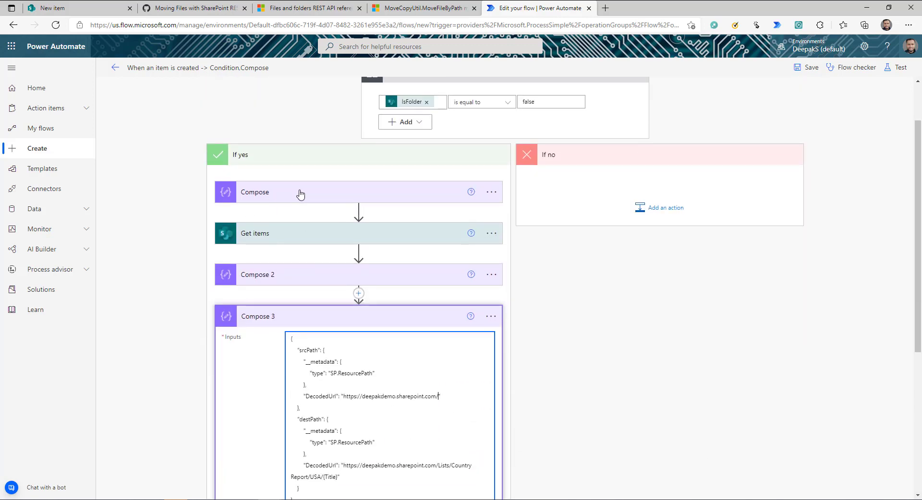
click(490, 192)
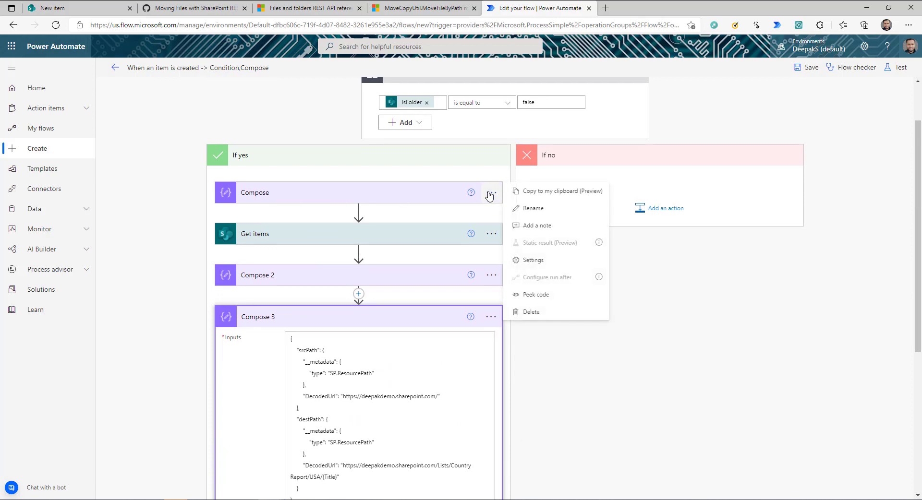
click(532, 209)
text(F)
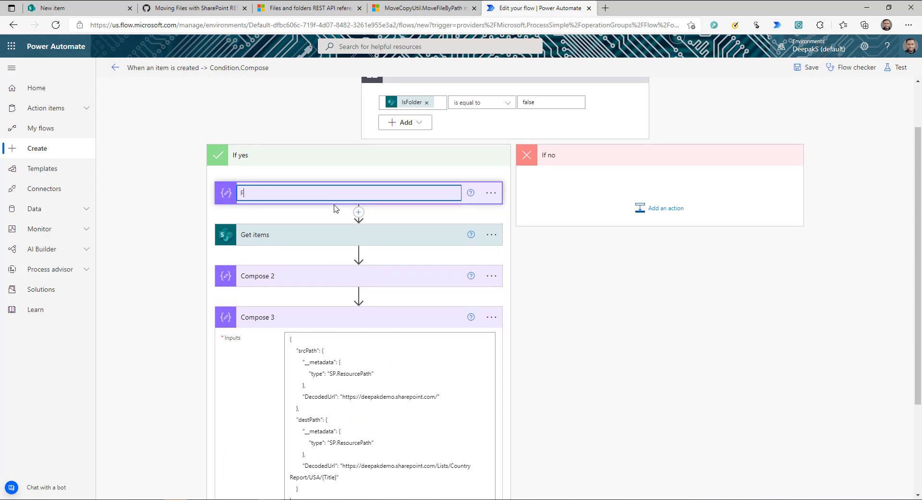
text(temPath)
Rename the Compose 2 action as FolderPath
click(355, 276)
click(491, 276)
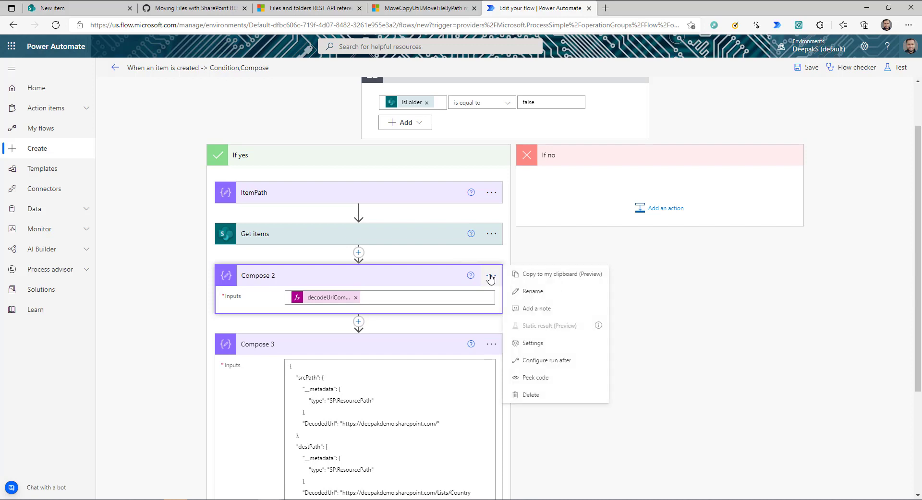
click(534, 290)
text(FolderPath)
Insert the ItemPath output after the site address in the srcPath DecodedUrl of Compose 3
scroll(439, 296, down, 3)
click(439, 296)
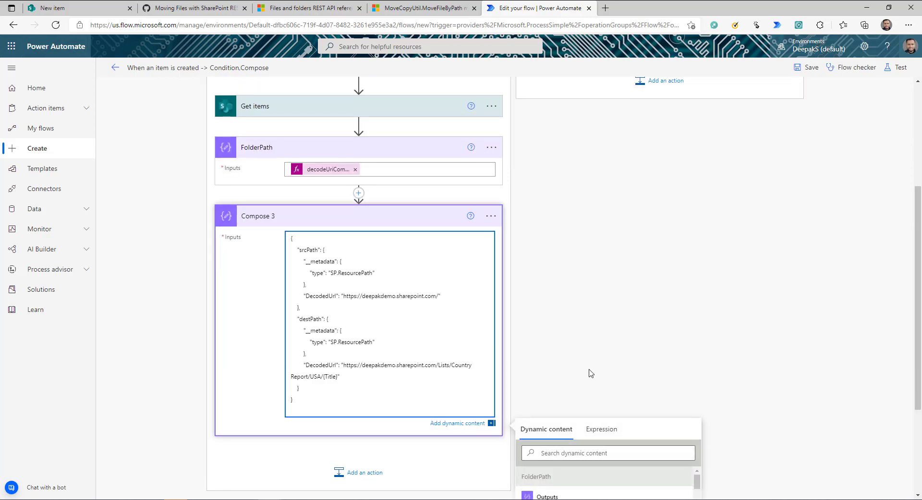
scroll(762, 377, down, 3)
scroll(578, 399, down, 5)
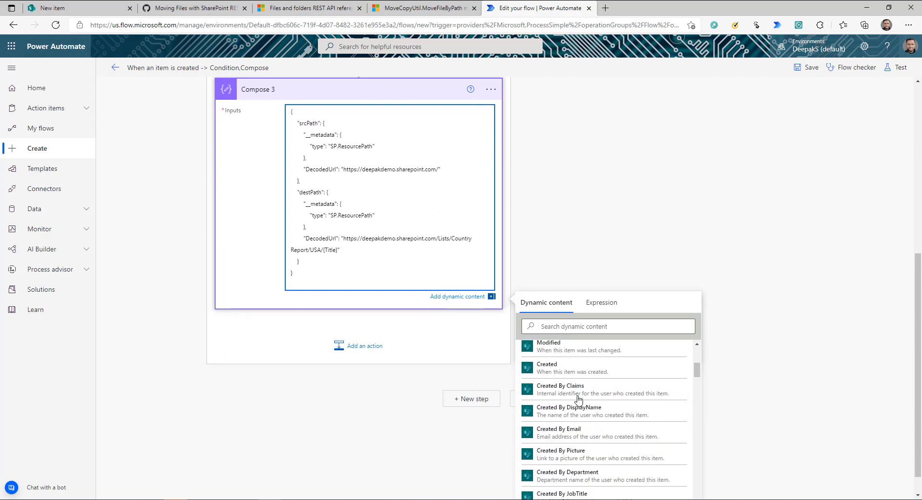
scroll(578, 399, down, 10)
click(546, 491)
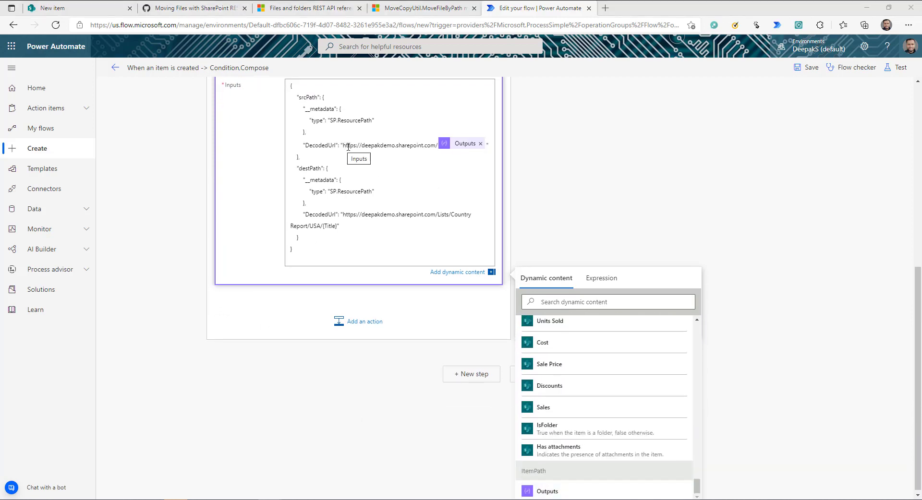
drag(436, 145, 347, 149)
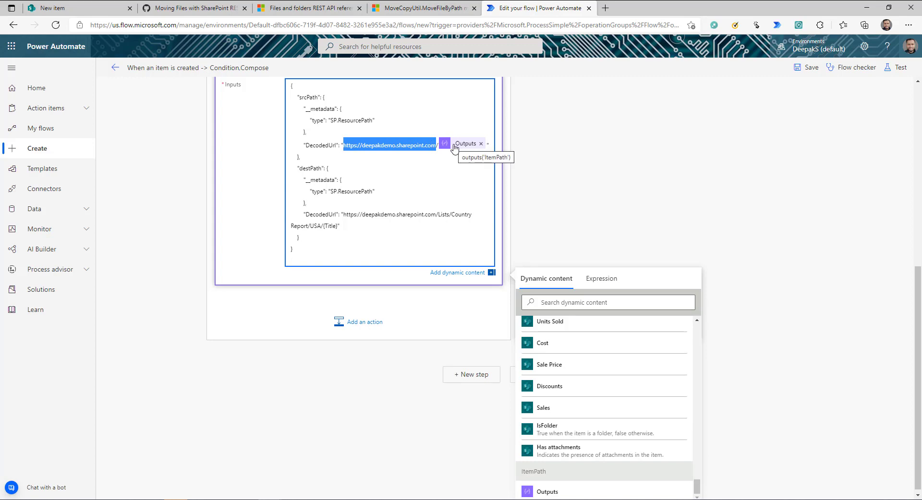
Replace Lists/Country Report/USA and {Title} in the destPath DecodedUrl of Compose 3 with the FolderPath output and the trigger's Title
click(438, 215)
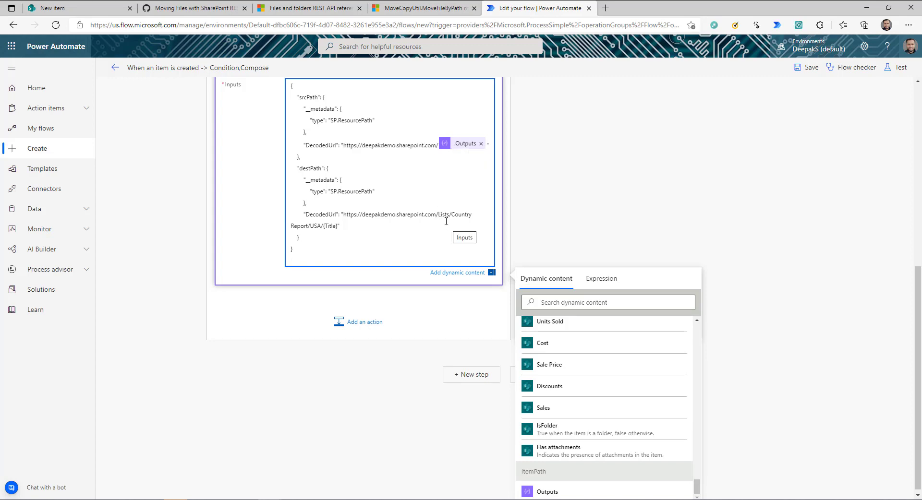
shift+click(456, 224)
drag(357, 228, 318, 225)
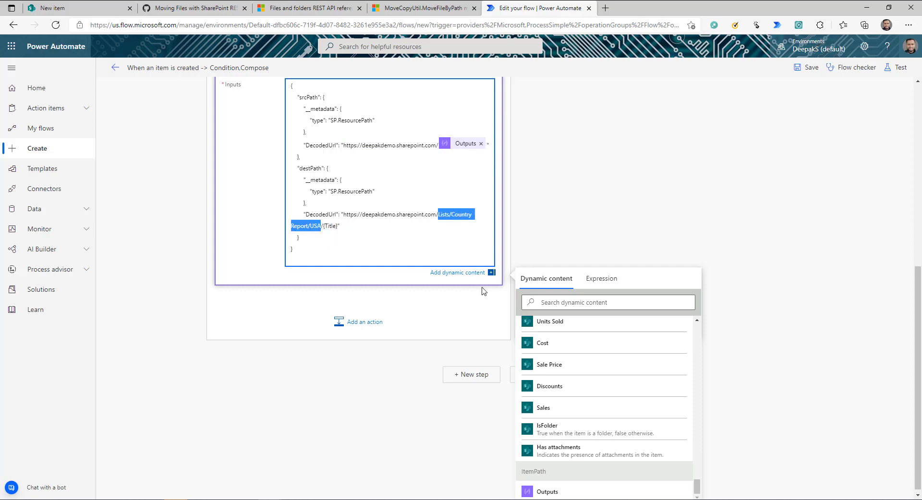
scroll(629, 422, up, 10)
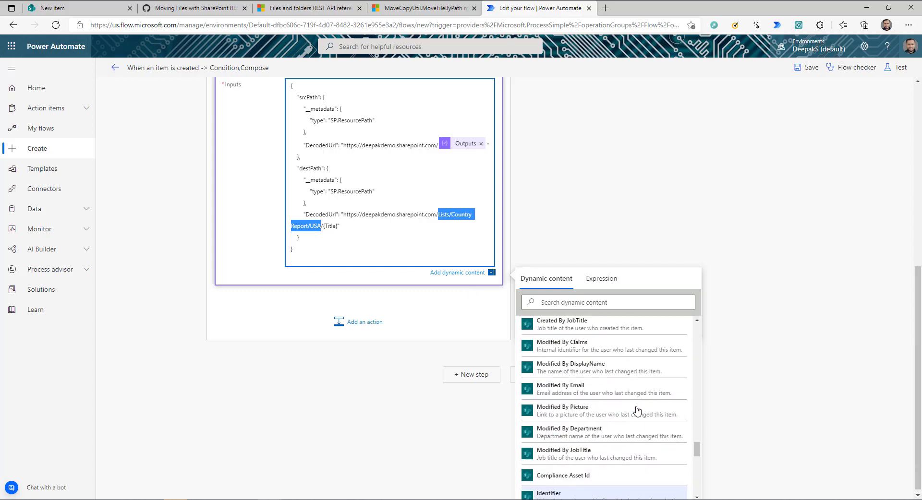
scroll(637, 411, up, 10)
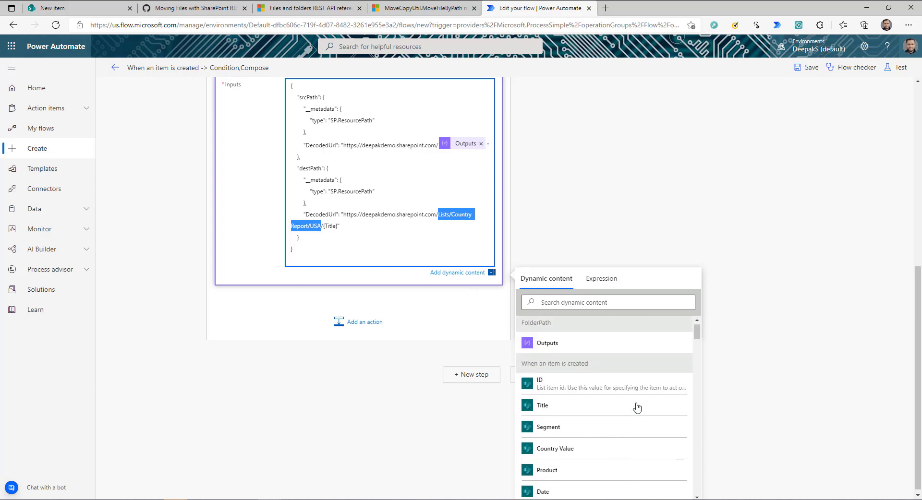
click(567, 345)
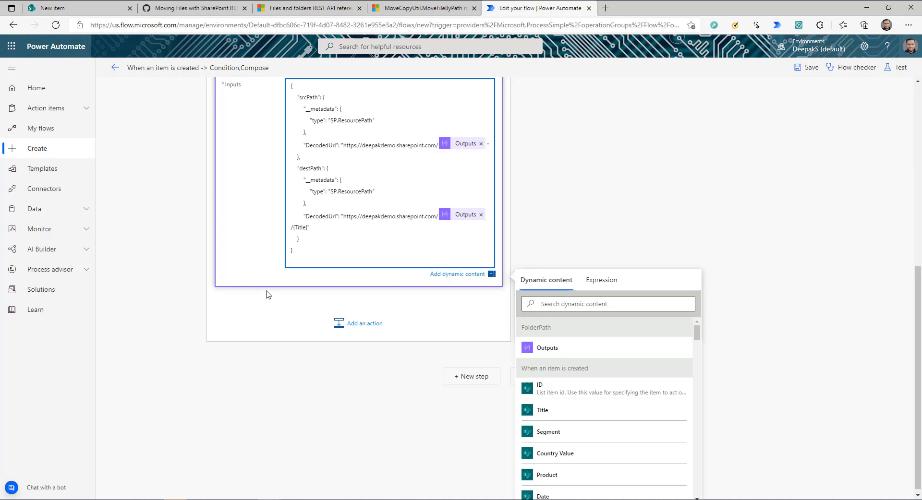
drag(307, 227, 295, 228)
click(572, 412)
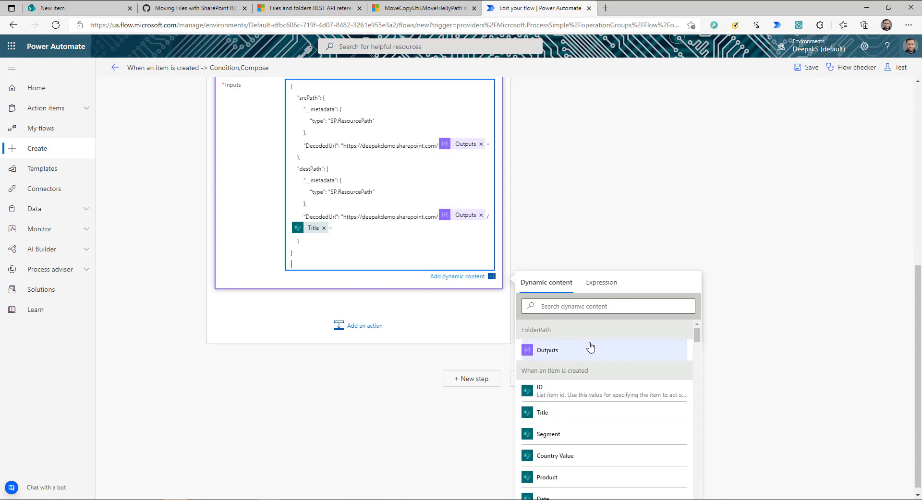
Save the flow and test it automatically with a recently used trigger
click(807, 68)
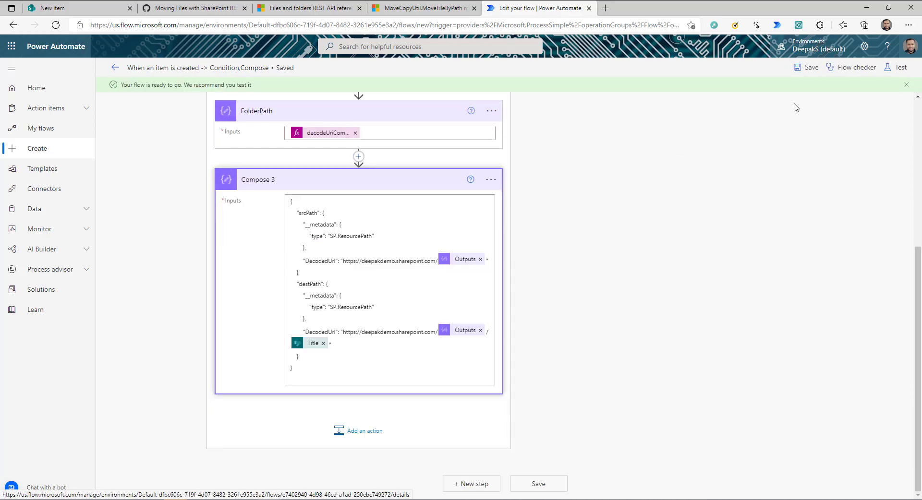
click(900, 71)
click(789, 165)
click(783, 482)
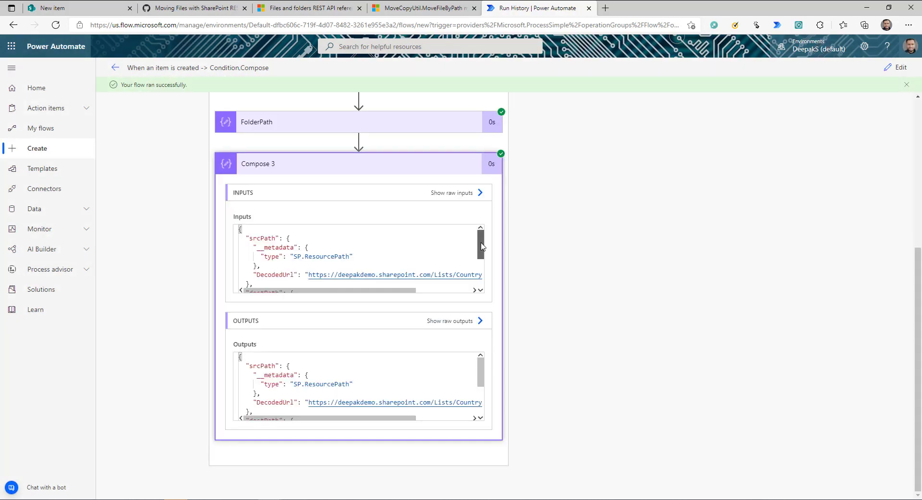
Examine the srcPath and destPath DecodedUrl values in the Compose 3 inputs of the test run
scroll(318, 283, down, 3)
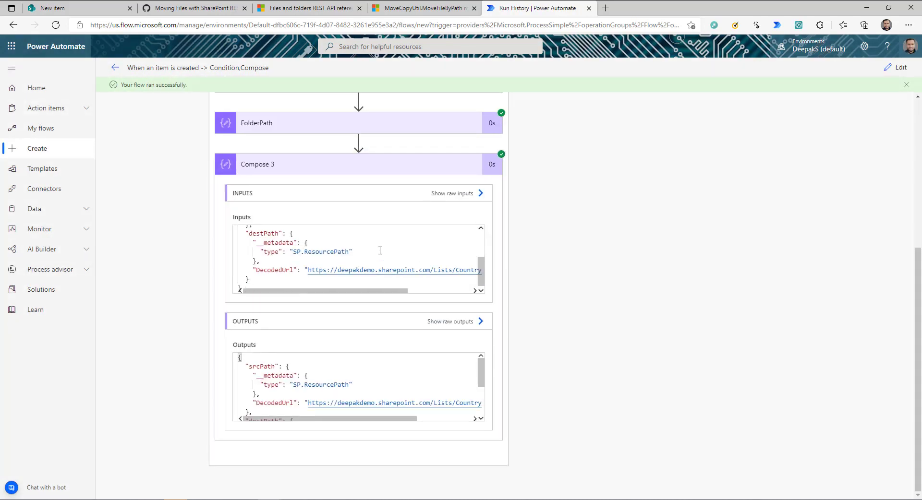
drag(312, 291, 397, 301)
scroll(432, 276, up, 1)
mouse_move(444, 275)
mouse_down()
mouse_move(240, 274)
mouse_move(250, 254)
mouse_move(257, 275)
mouse_move(308, 273)
mouse_move(334, 293)
mouse_move(381, 293)
mouse_move(448, 275)
mouse_up()
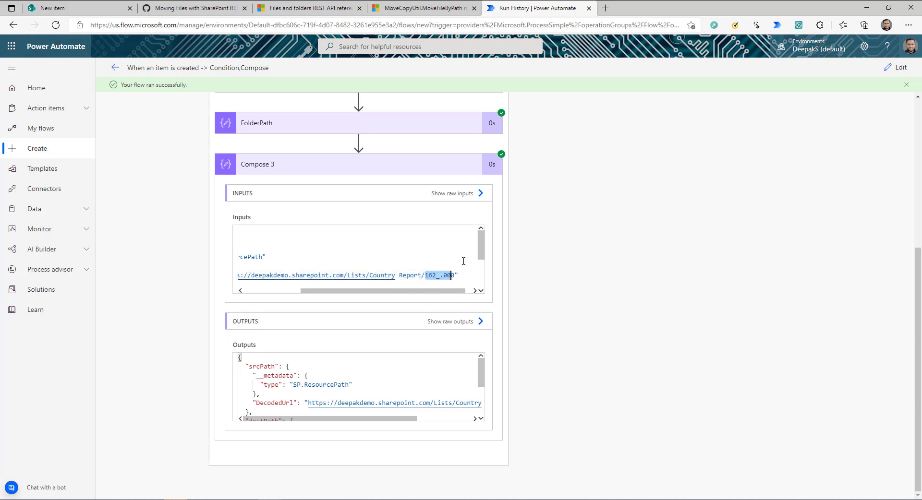
drag(481, 246, 482, 280)
drag(427, 295, 435, 294)
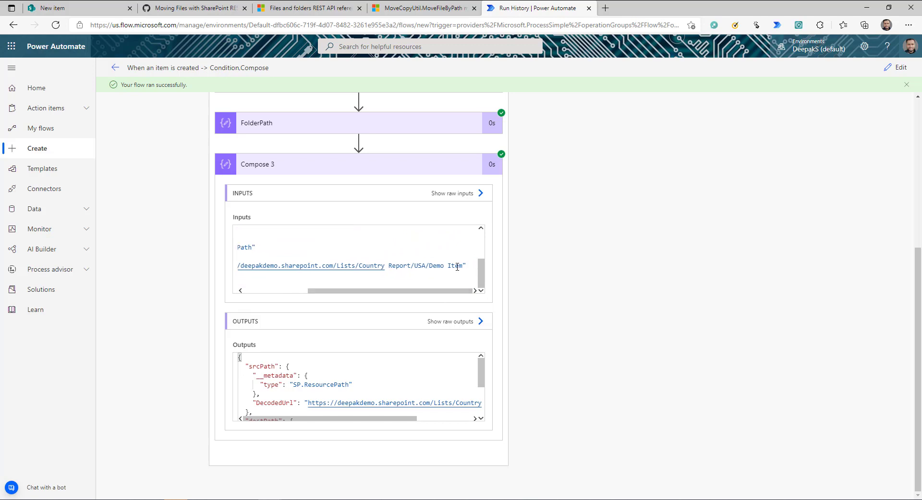
drag(463, 265, 346, 291)
double_click(420, 266)
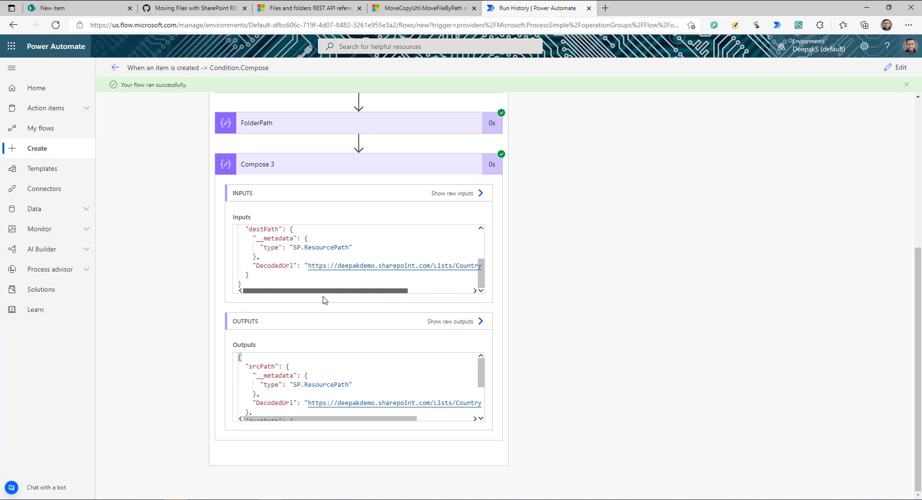
Return to editing the flow, rename Compose 3 as MoveFile, and add a Send an HTTP request to SharePoint action below it
click(896, 67)
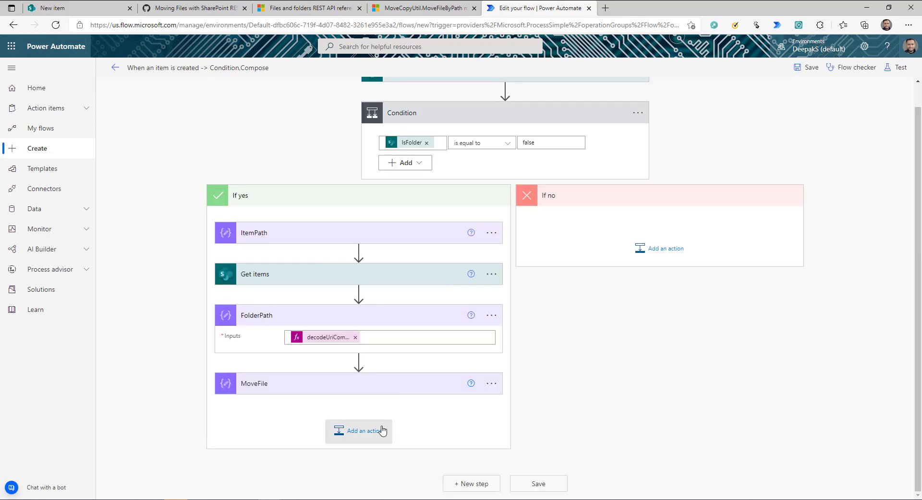
click(364, 440)
scroll(364, 434, down, 4)
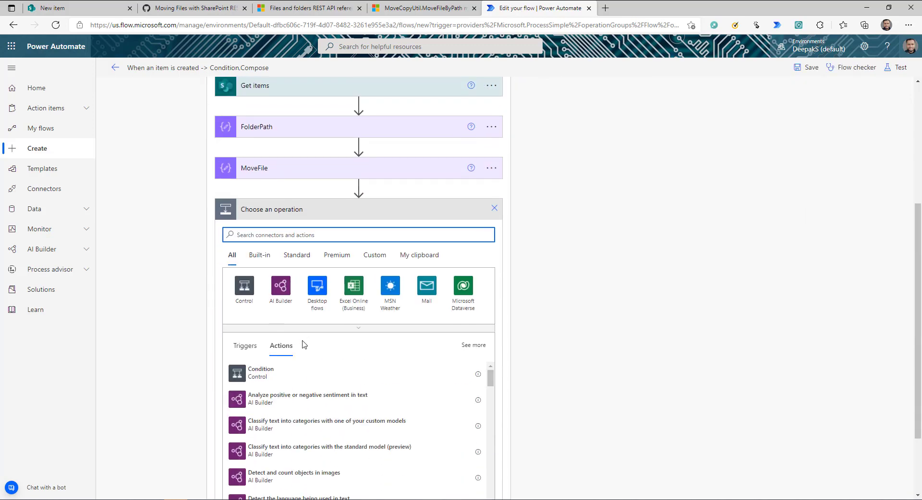
text(share)
click(314, 346)
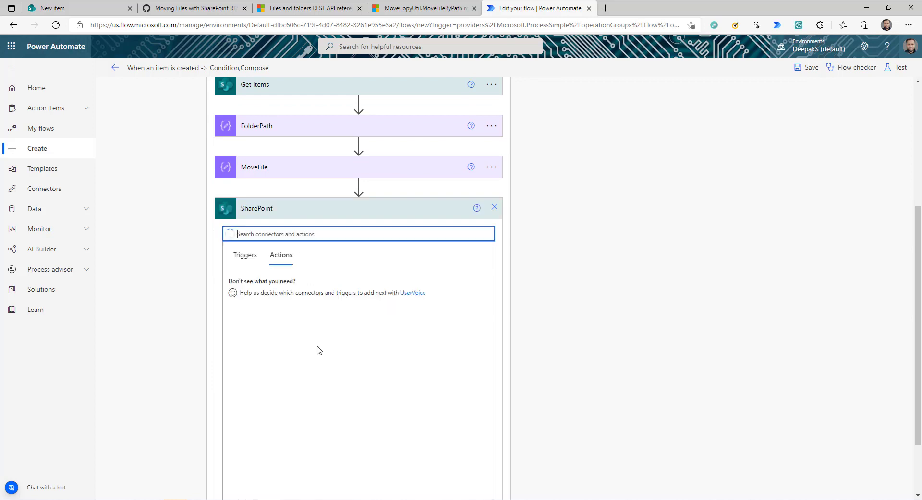
text(send)
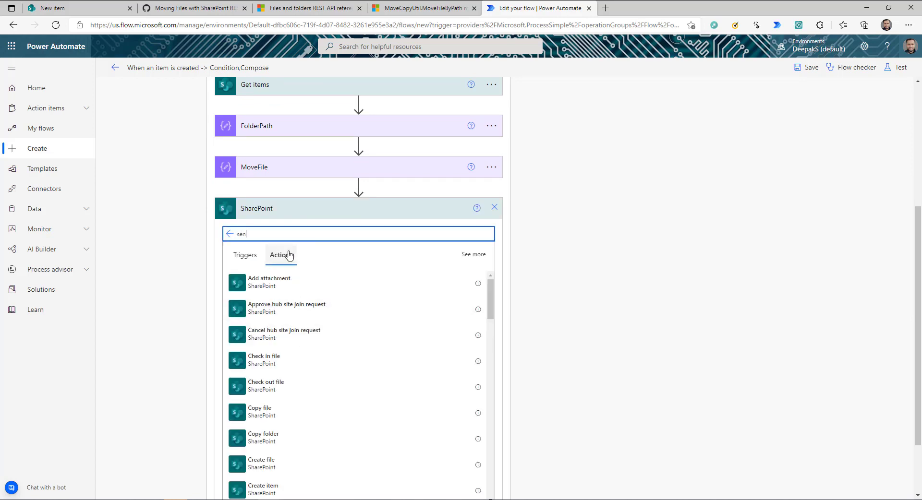
click(307, 285)
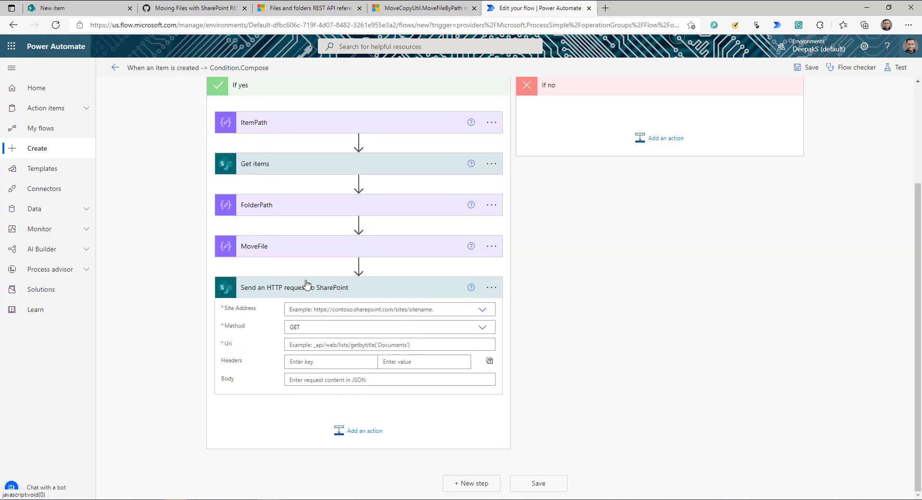
click(482, 311)
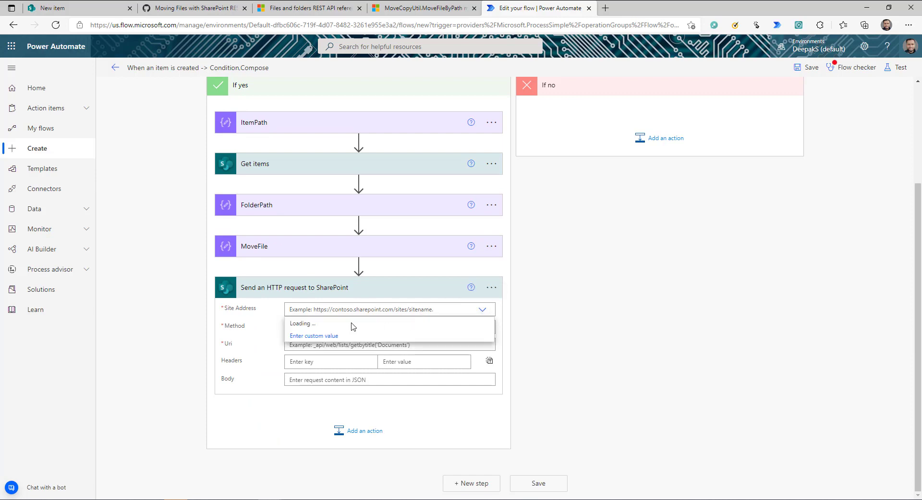
click(321, 325)
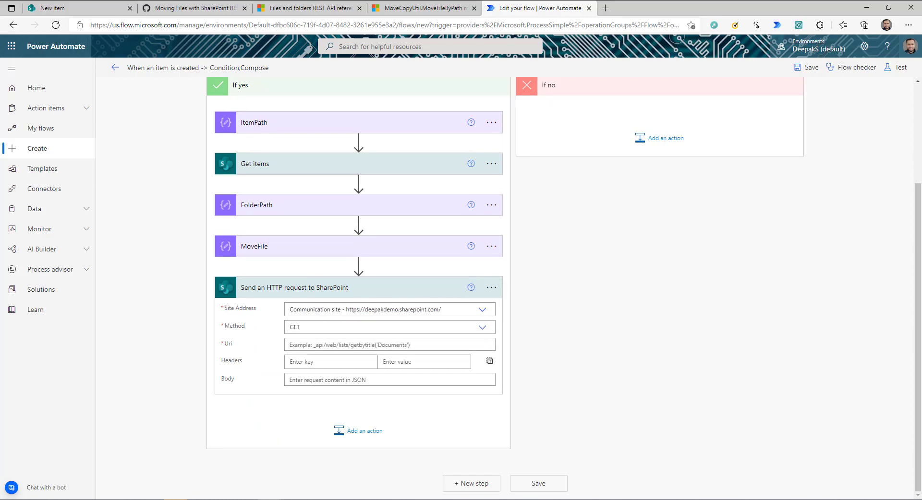
click(482, 328)
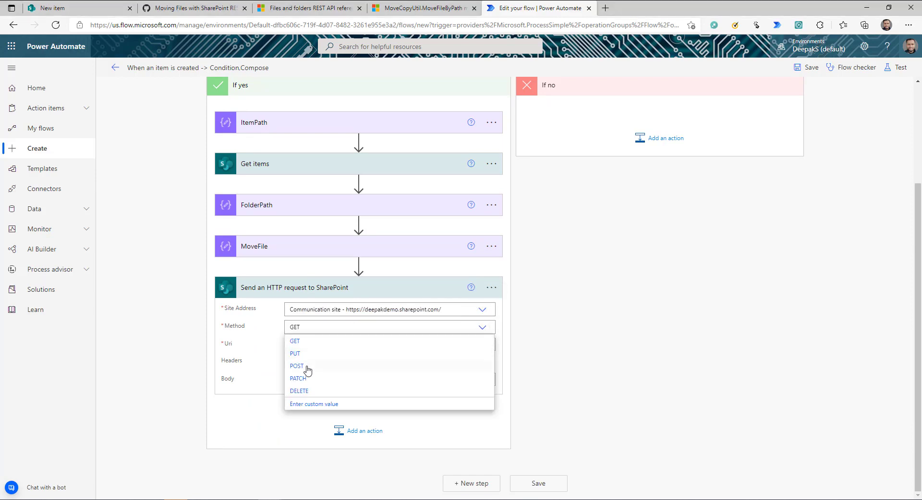
key(Return)
Set the request's Uri to _api/SP.MoveCopyUtil.MoveFileByPath(overwrite=true), copied from the notes in Visual Studio Code
click(448, 344)
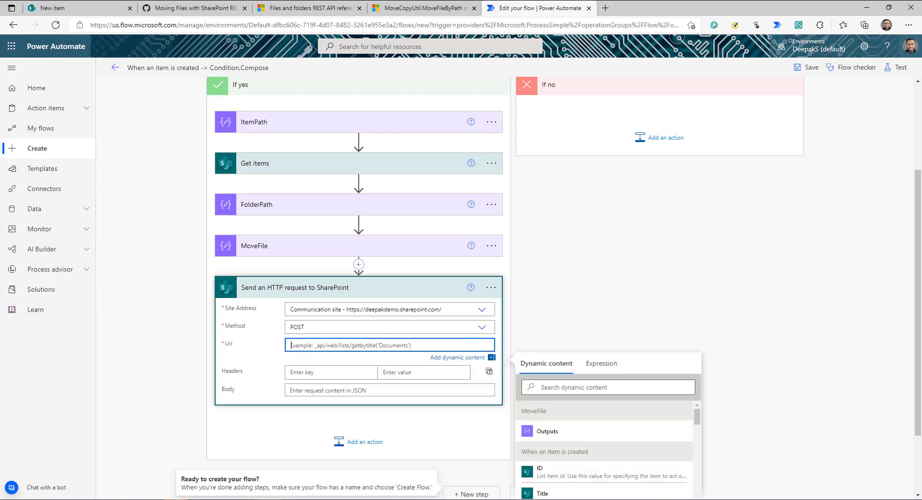
key(alt+Tab)
drag(427, 76, 205, 76)
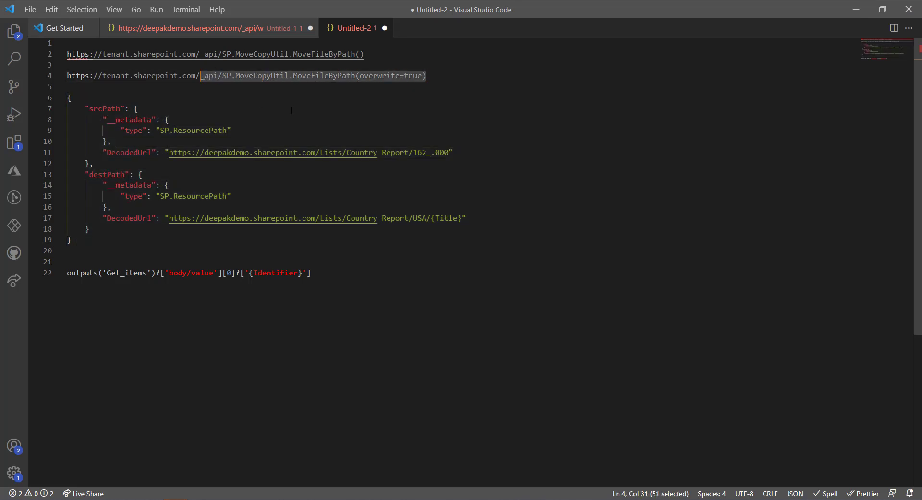
click(856, 9)
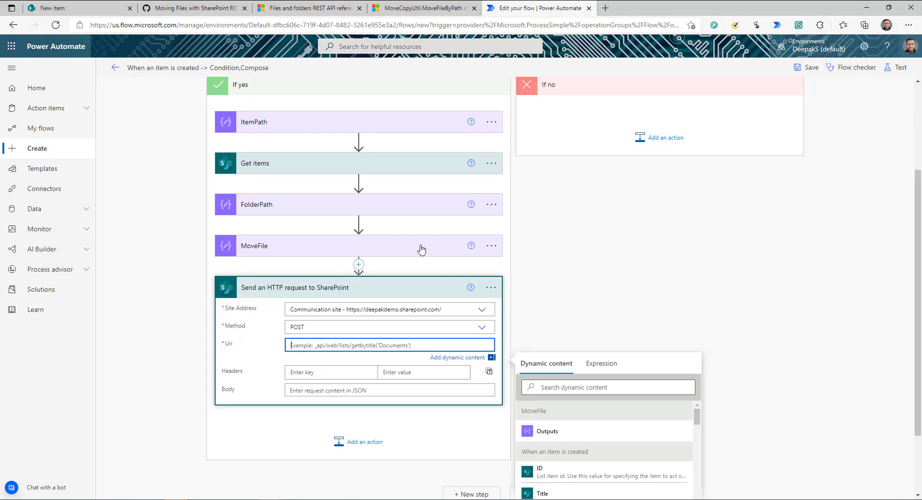
text(_api/SP.MoveCopyUtil.MoveFileByPath(overwrite=true))
Add the request headers Accept with application/json; odata=nometadata and Content-Type with application/json; odata=verbose
scroll(546, 288, down, 2)
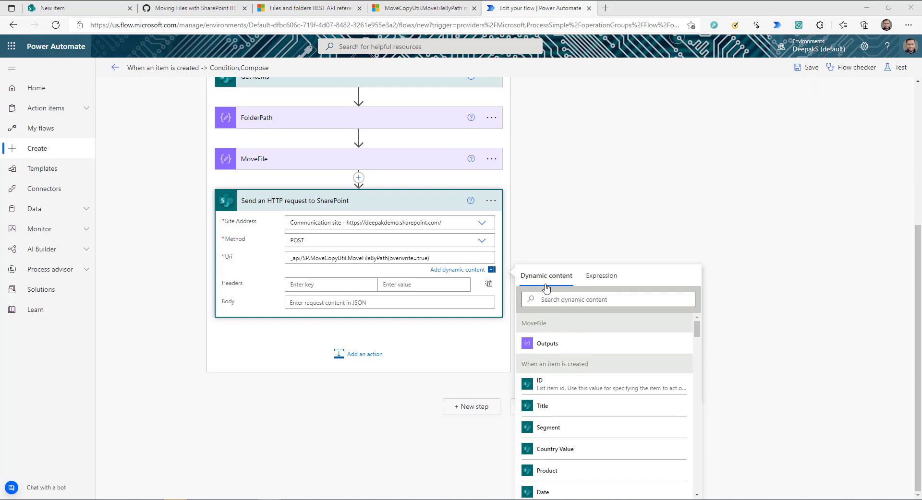
click(489, 284)
click(336, 367)
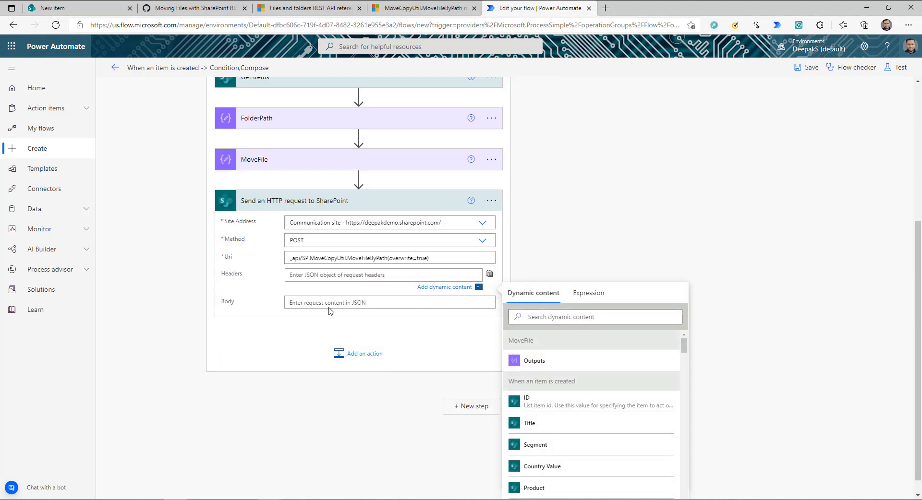
text({"Accept": "application/json; odata=nometadata", "Content-Type": "application/json; odata=verbose"})
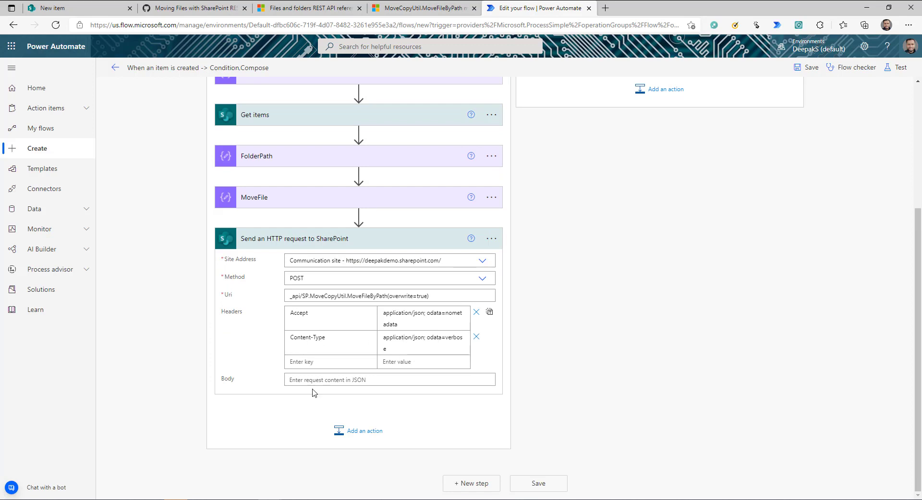
Use the MoveFile output as the body of the HTTP request and save the flow
click(301, 381)
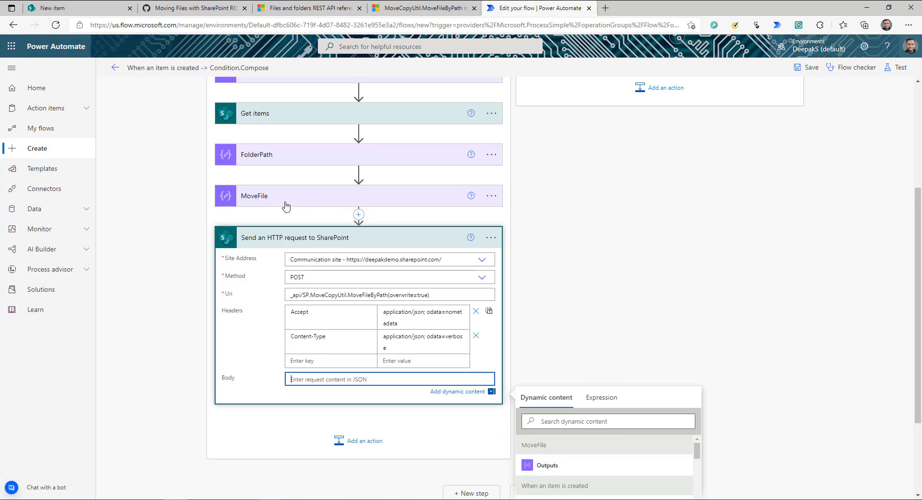
click(267, 196)
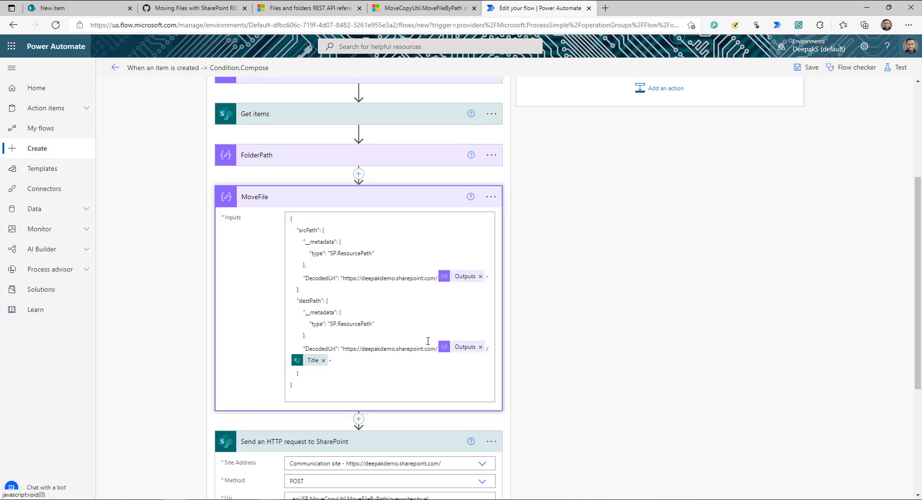
click(271, 202)
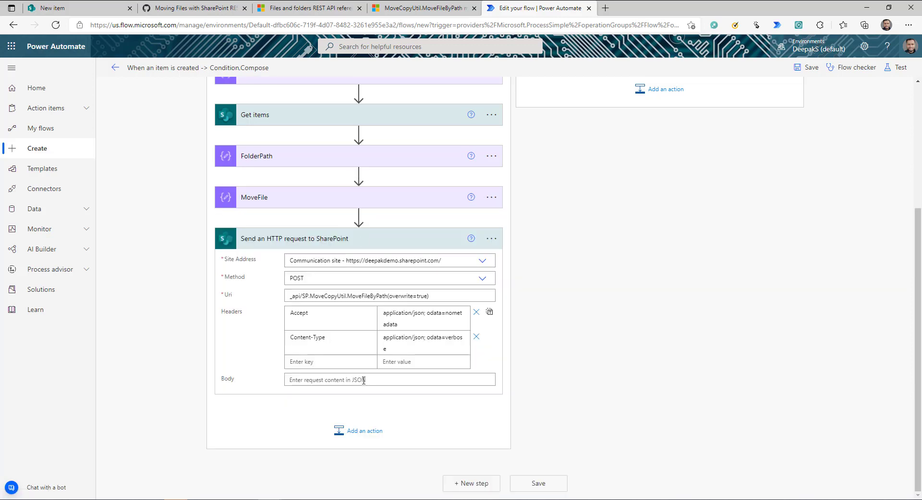
click(414, 377)
click(547, 346)
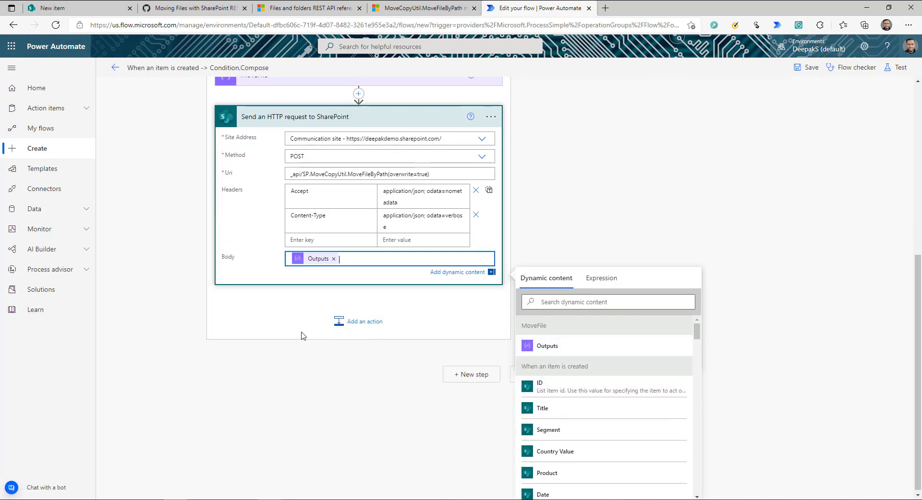
click(812, 68)
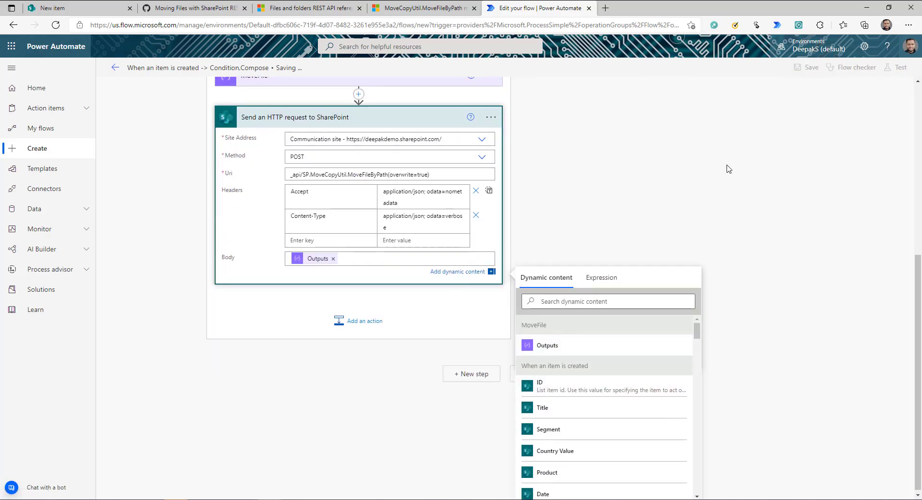
Refresh the Country Report list in SharePoint and test the saved Power Automate flow automatically with a recently used trigger
click(72, 8)
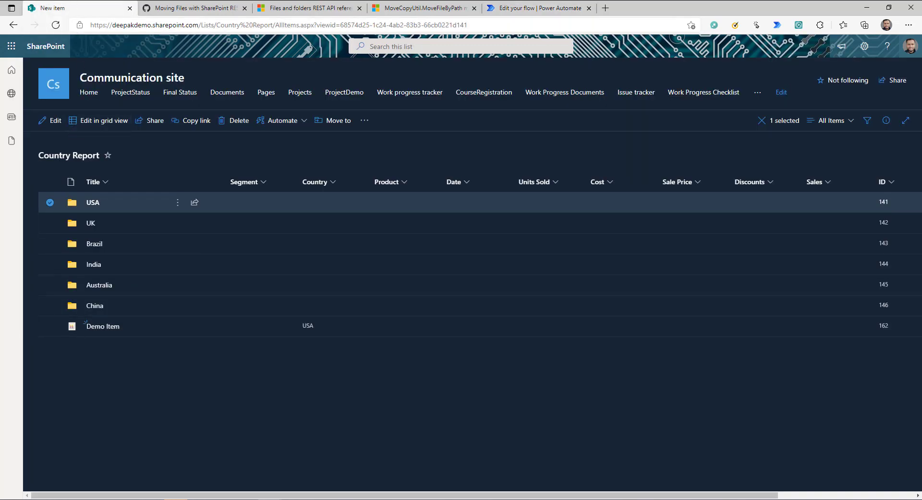
click(56, 25)
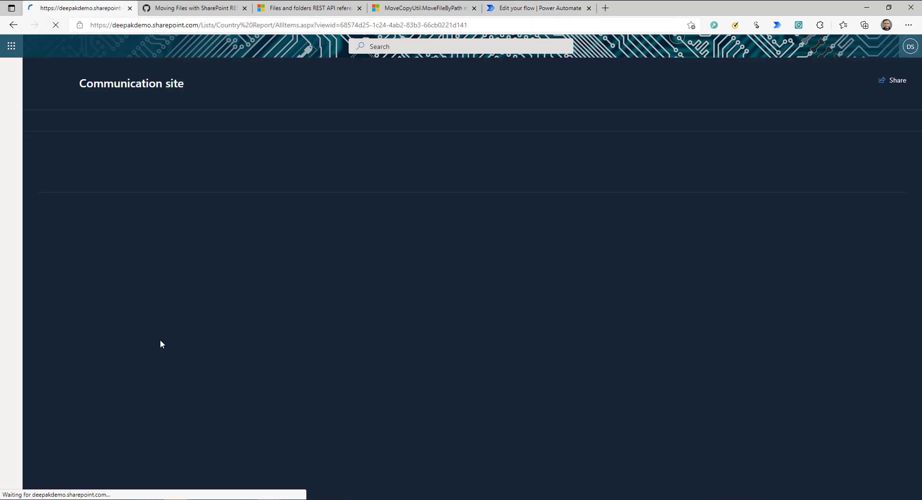
click(538, 8)
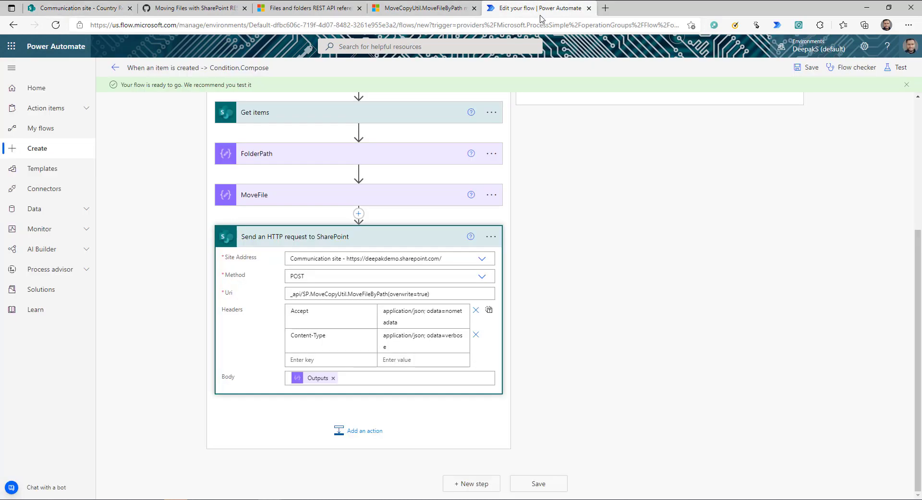
click(901, 67)
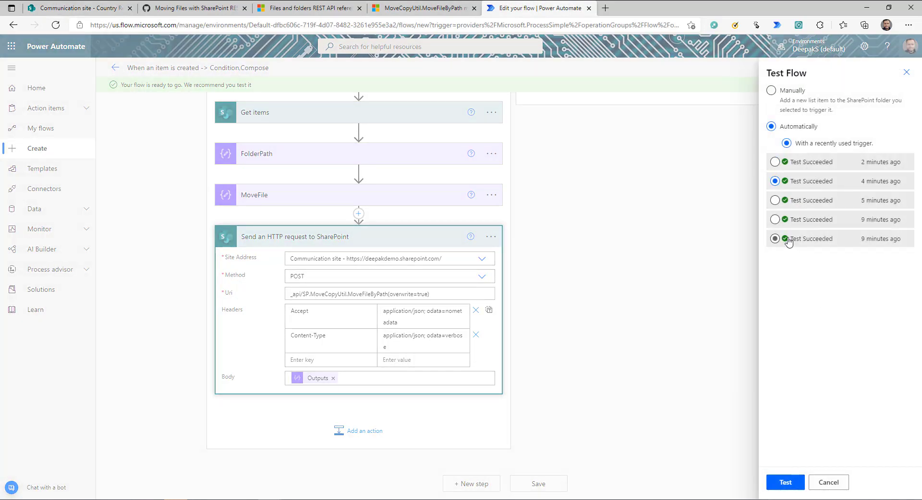
click(768, 481)
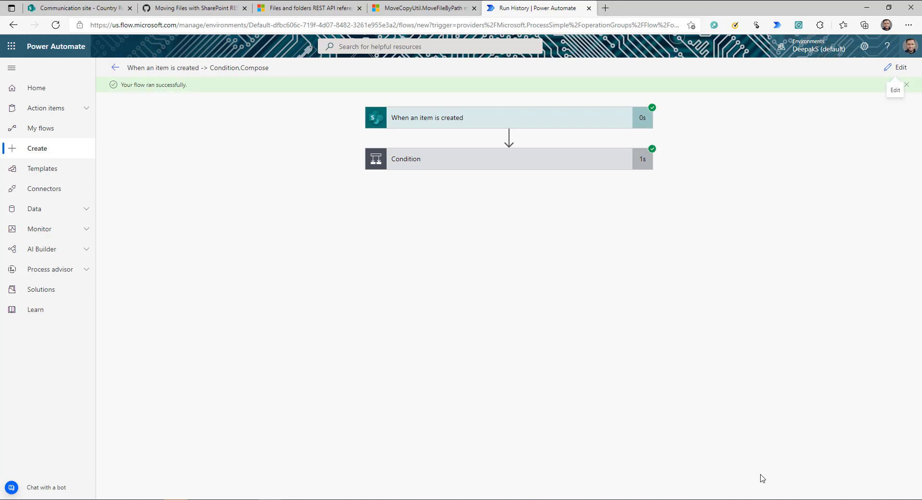
Refresh the Country Report list, sort its USA folder by ID from larger to smaller to check for Demo Item, and open the TX subfolder
click(83, 6)
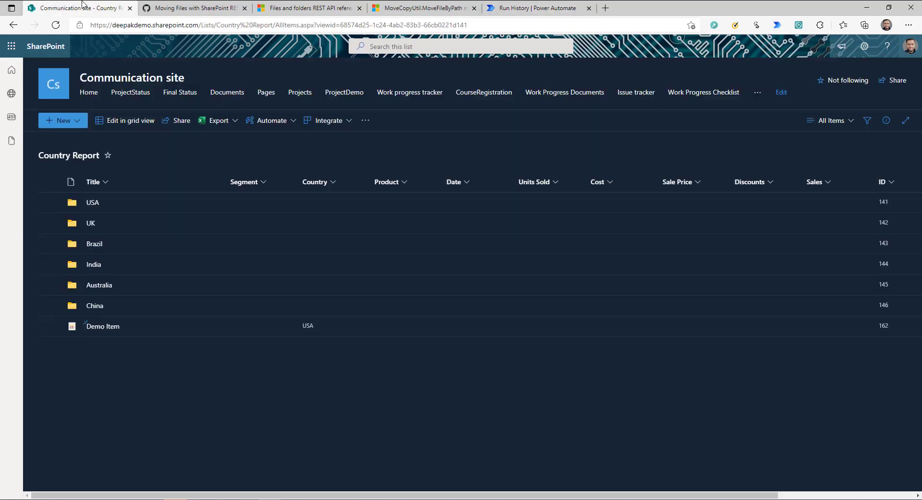
key(F5)
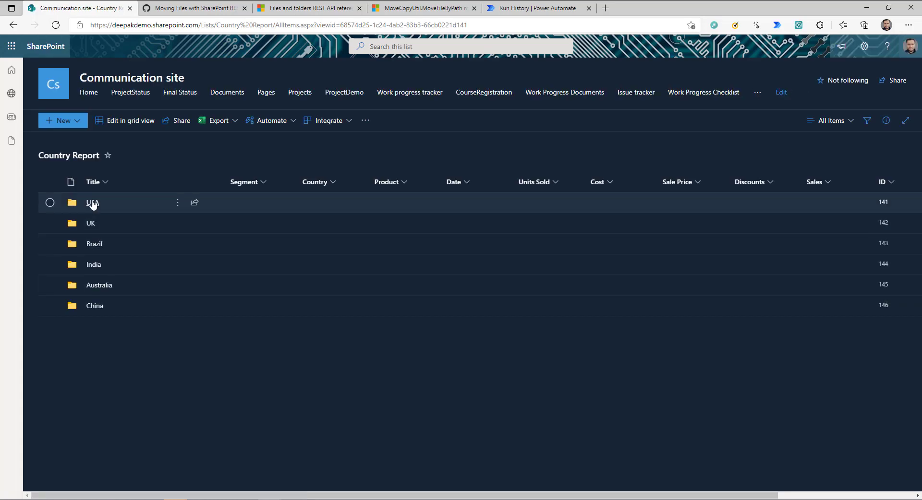
click(92, 203)
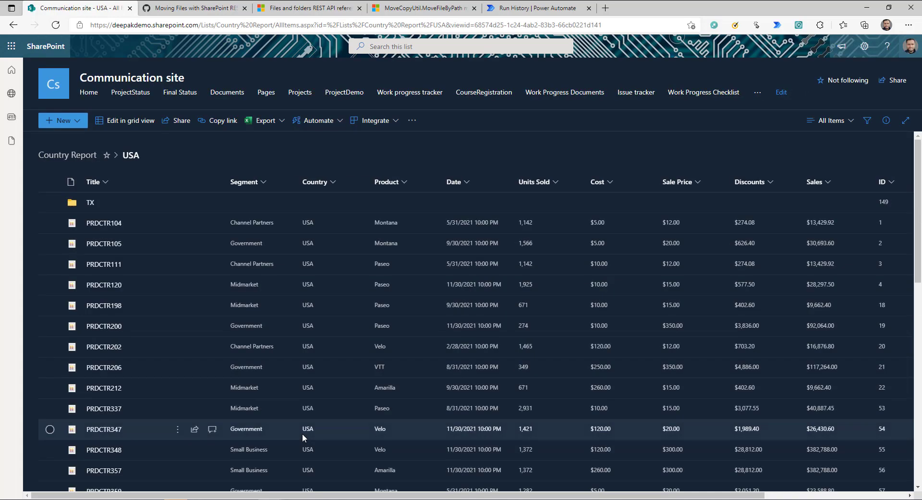
click(894, 181)
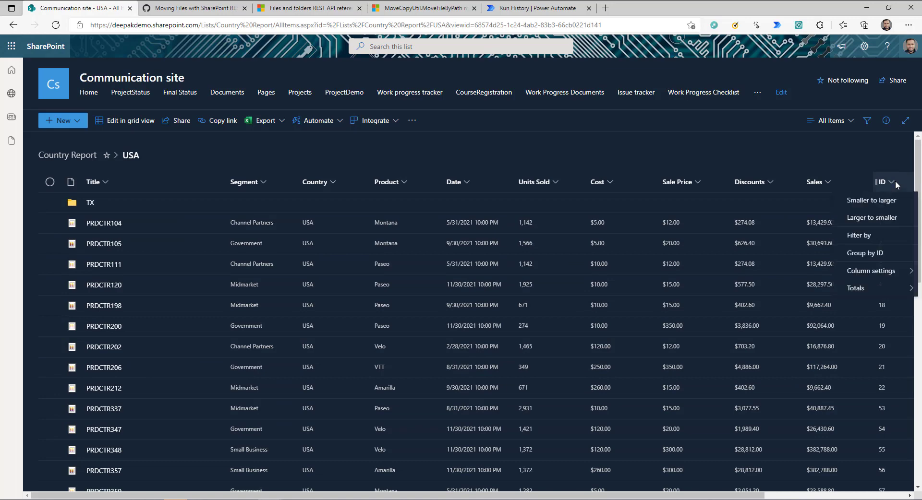
click(871, 218)
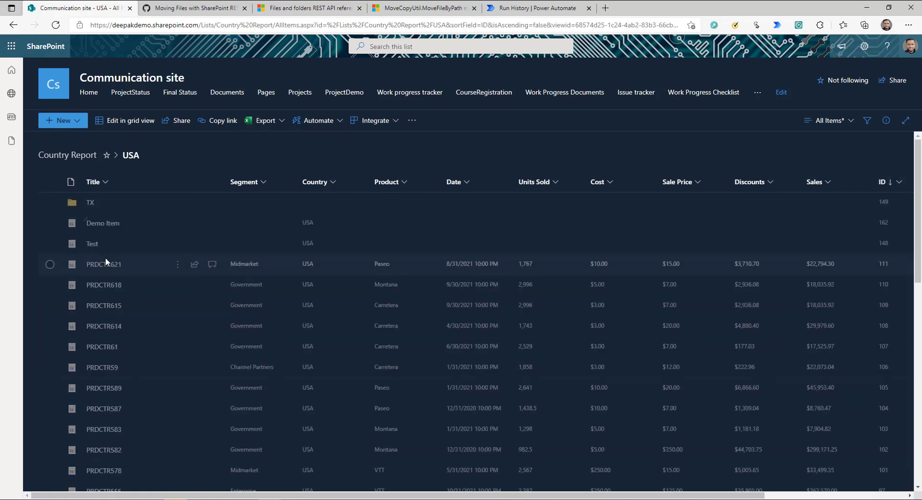
click(49, 224)
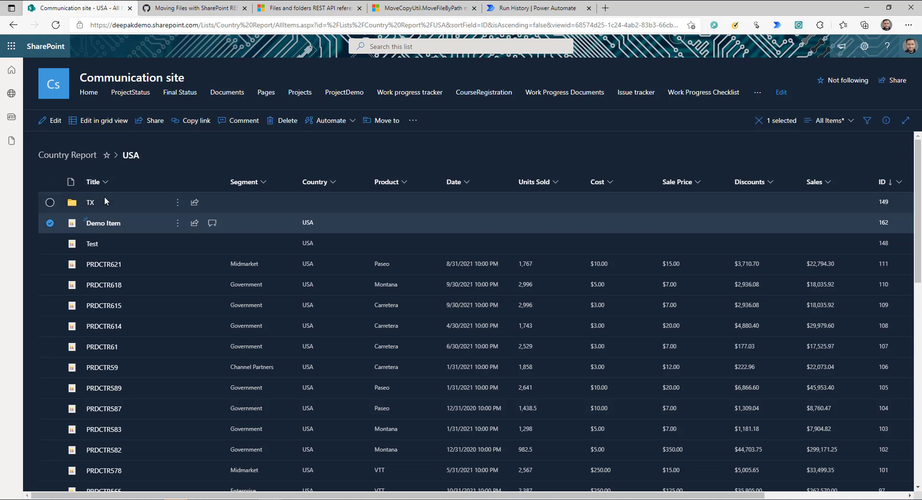
click(90, 203)
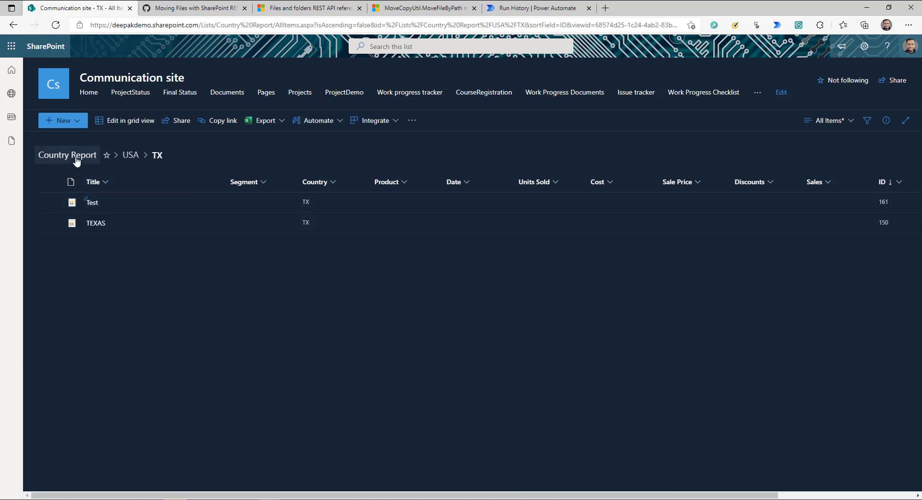
Create a new item titled TX Item with Country set to TX at the root of the Country Report list
click(74, 154)
click(82, 125)
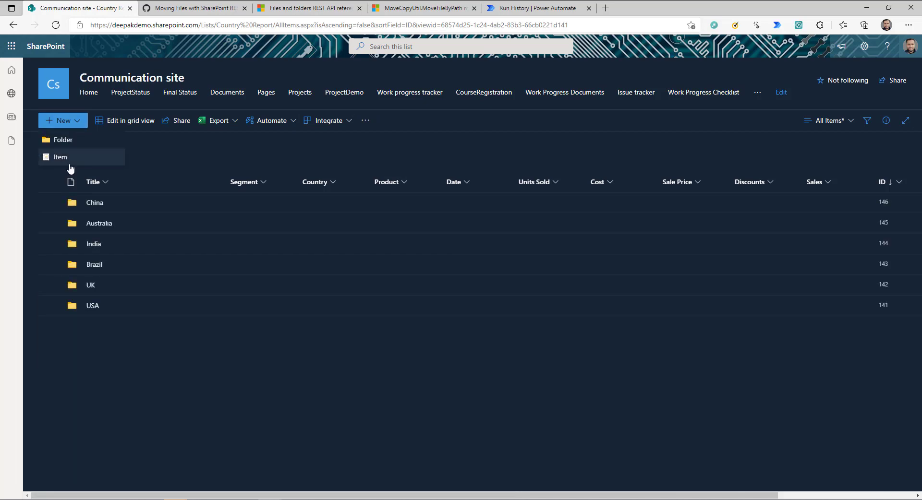
click(54, 158)
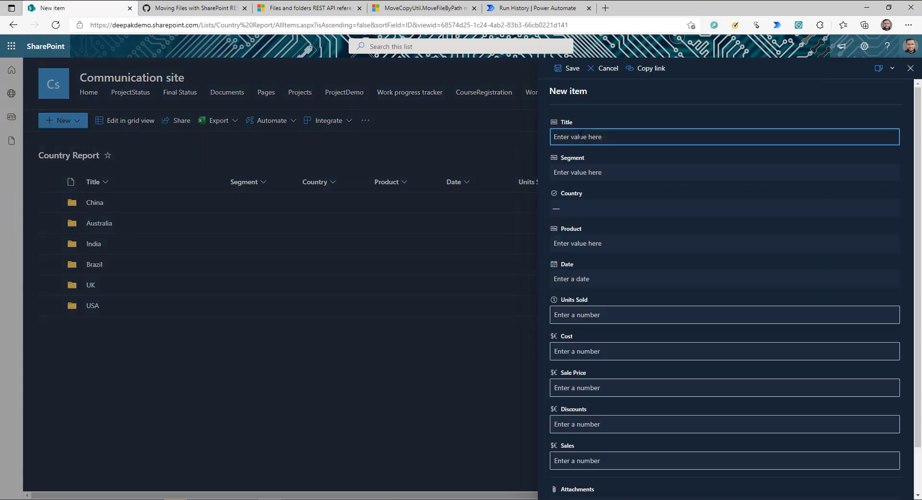
text(TX Item)
click(672, 209)
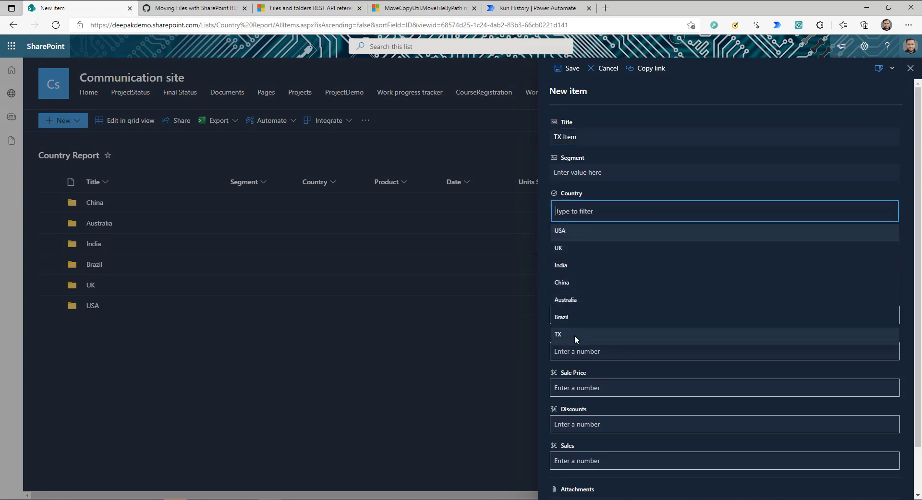
click(574, 335)
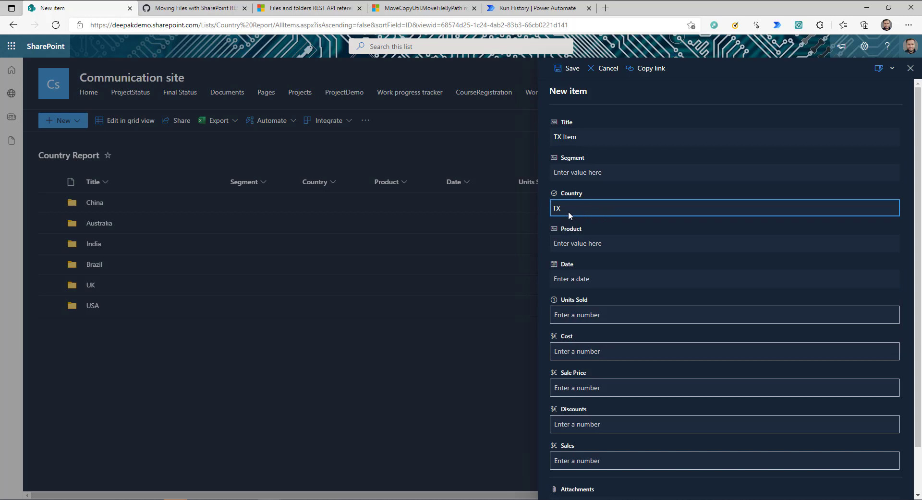
click(568, 68)
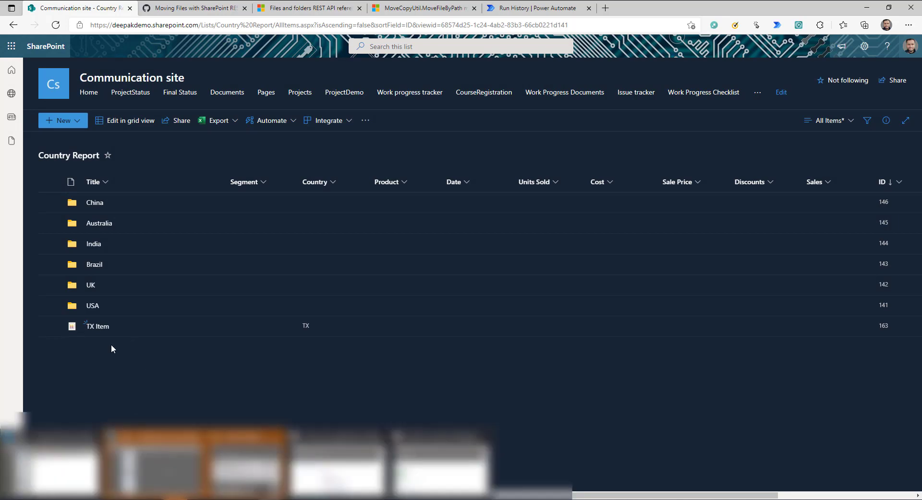
Check the TX subfolder of USA for the new item and open the flow's most recent run in Power Automate
click(96, 306)
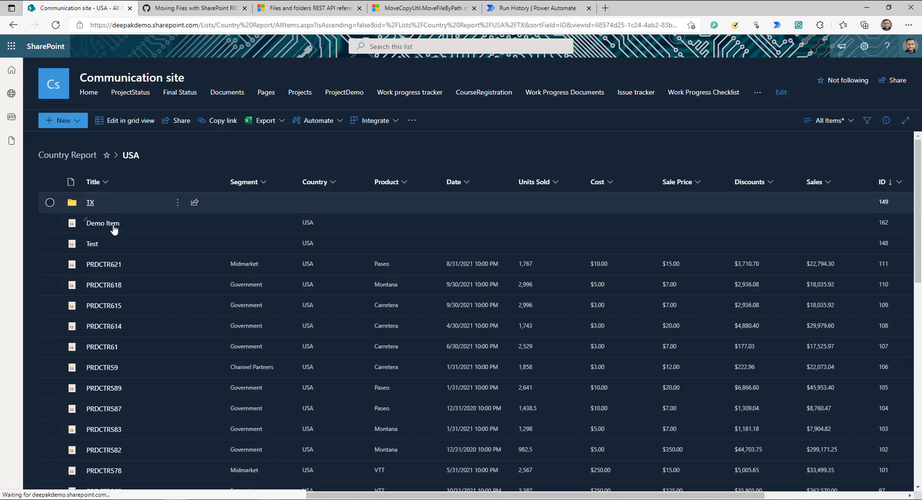
click(91, 202)
click(79, 162)
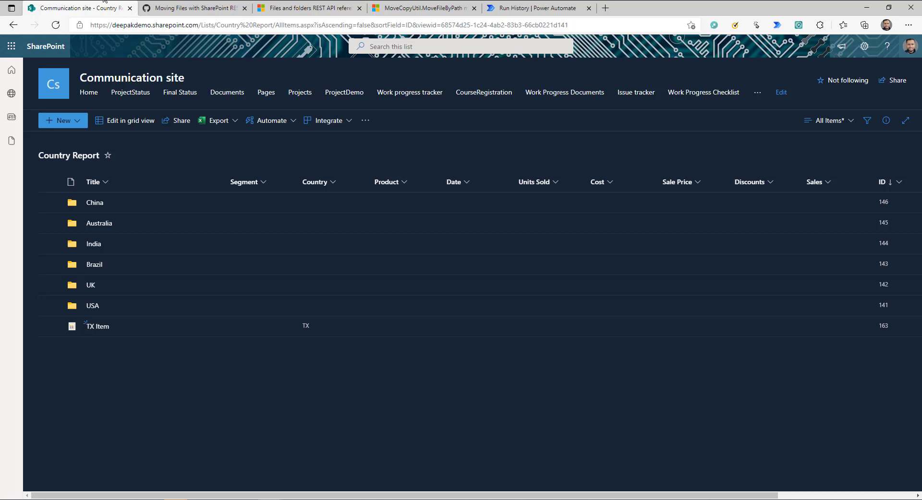
key(ctrl+5)
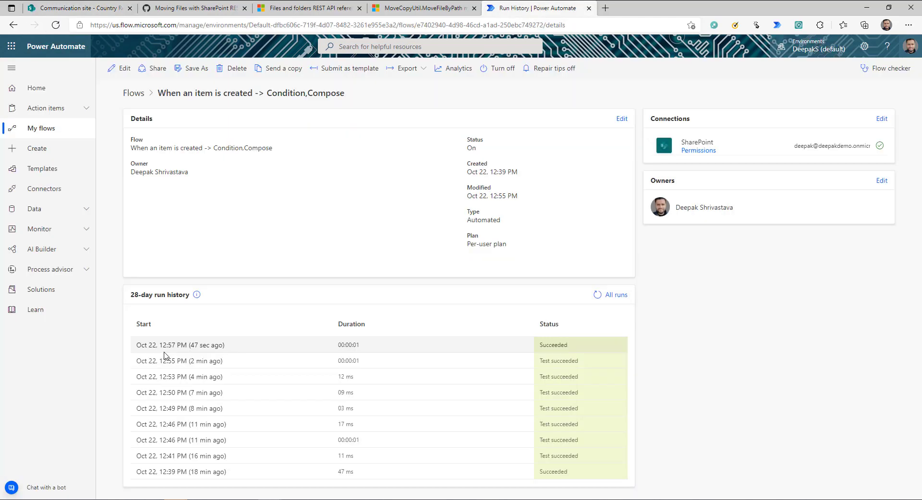
click(208, 345)
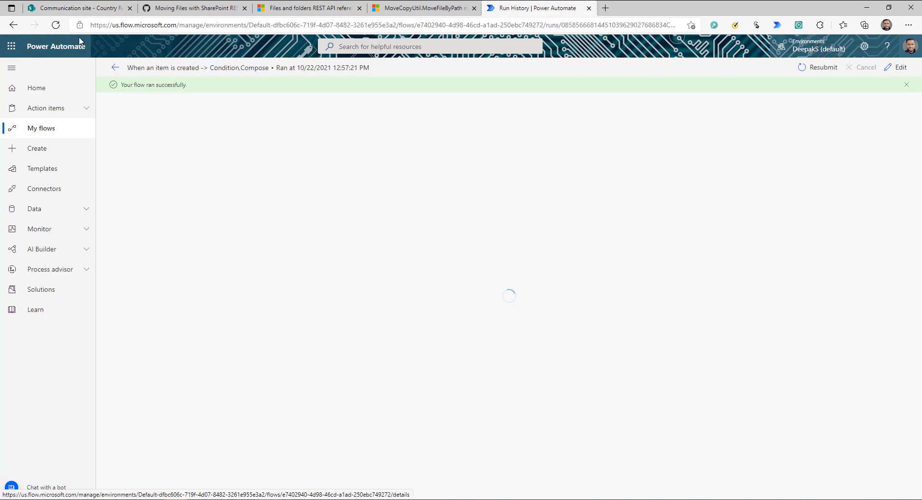
Open the TX subfolder of USA in the SharePoint list, select TX Item to check its ID, and review the flow run again
click(66, 4)
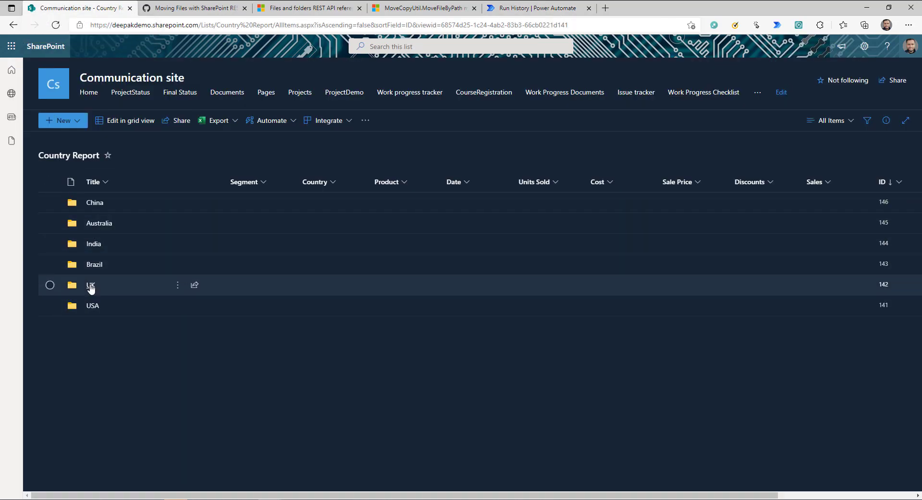
click(91, 306)
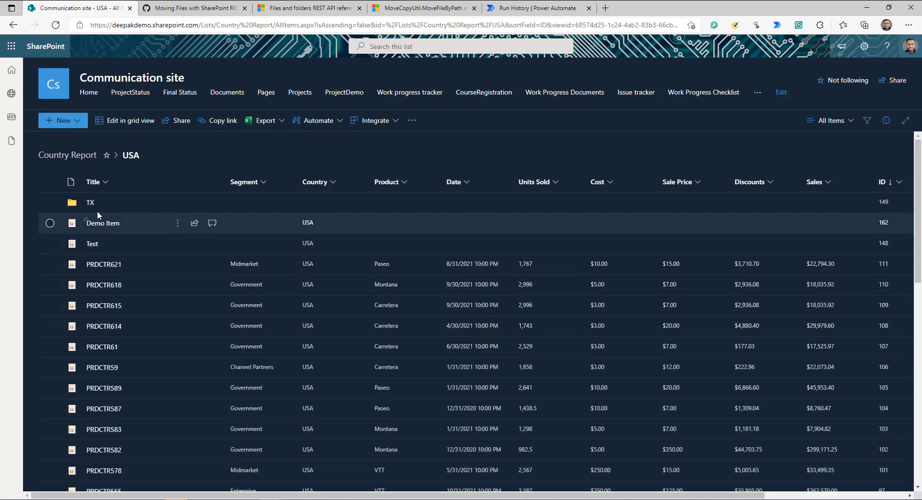
click(91, 204)
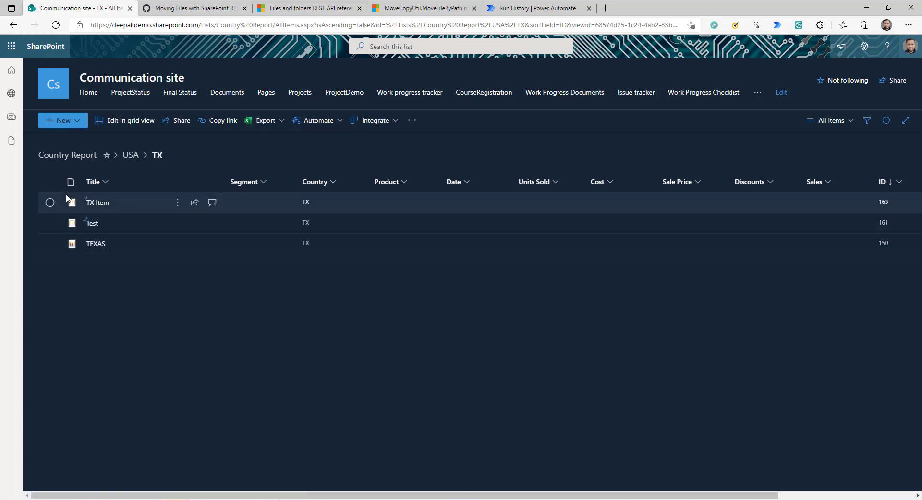
click(50, 203)
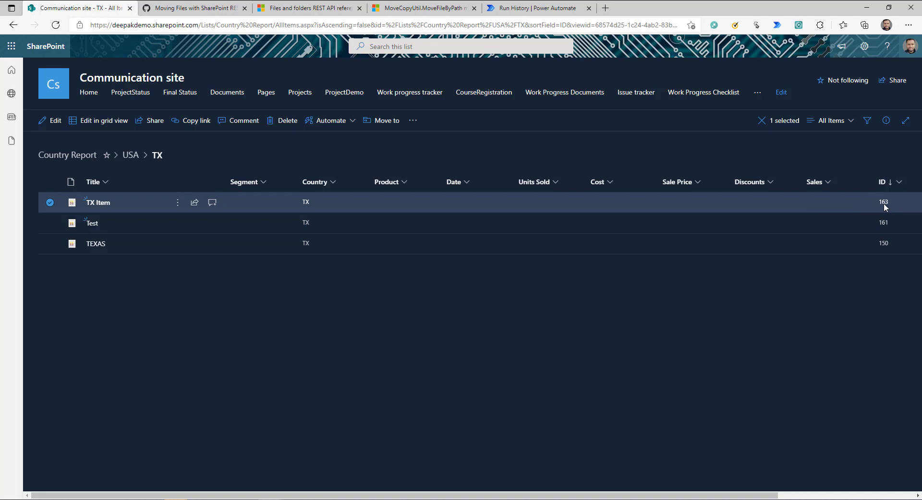
key(ctrl+shift+Tab)
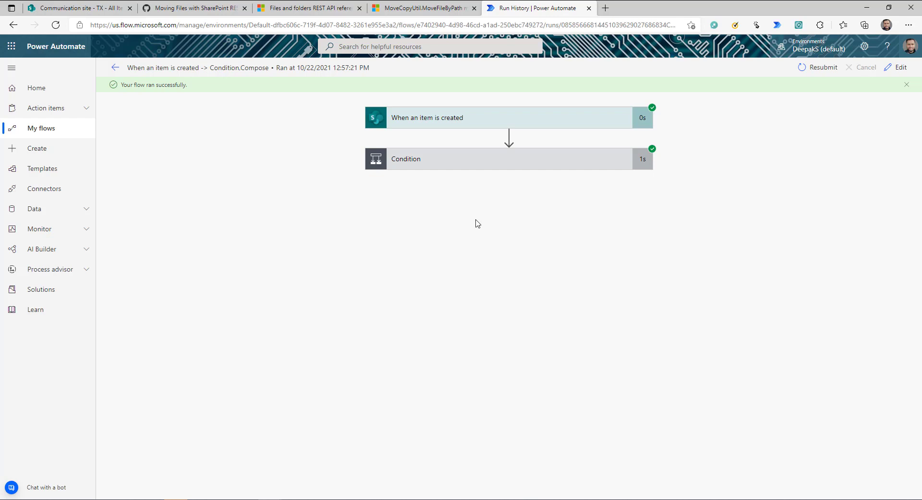
key(ctrl+Tab)
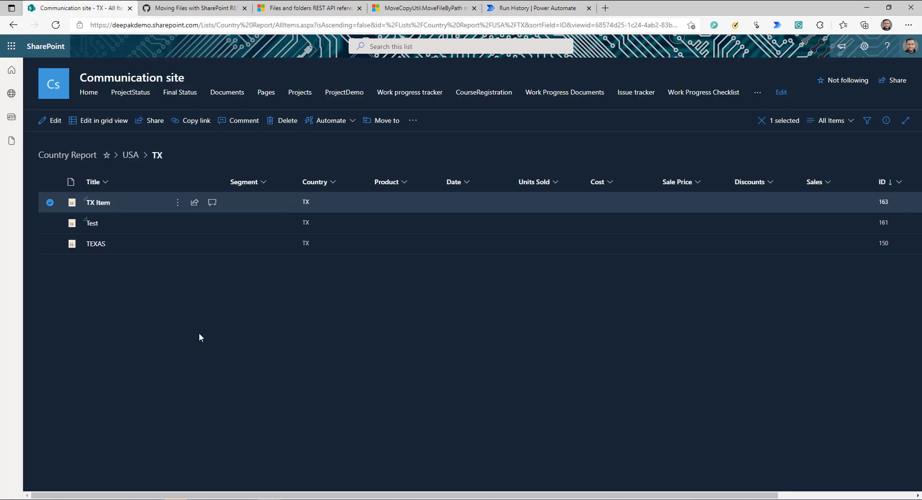